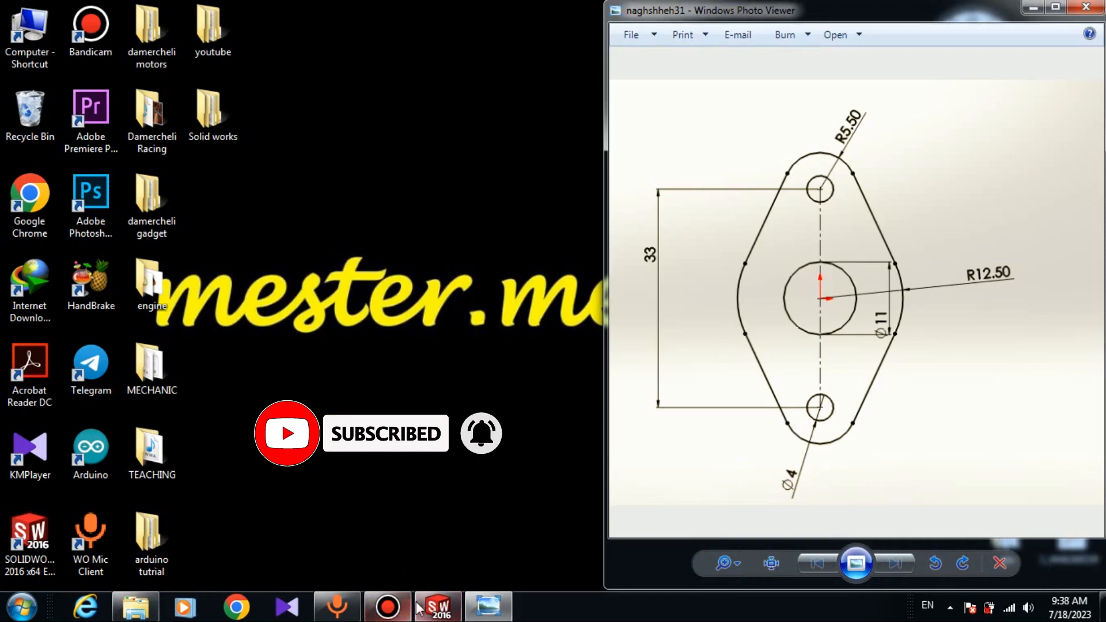
Step: Switch to SOLIDWORKS and create a new part document
{"action": "left_click", "coordinate": [439, 606]}
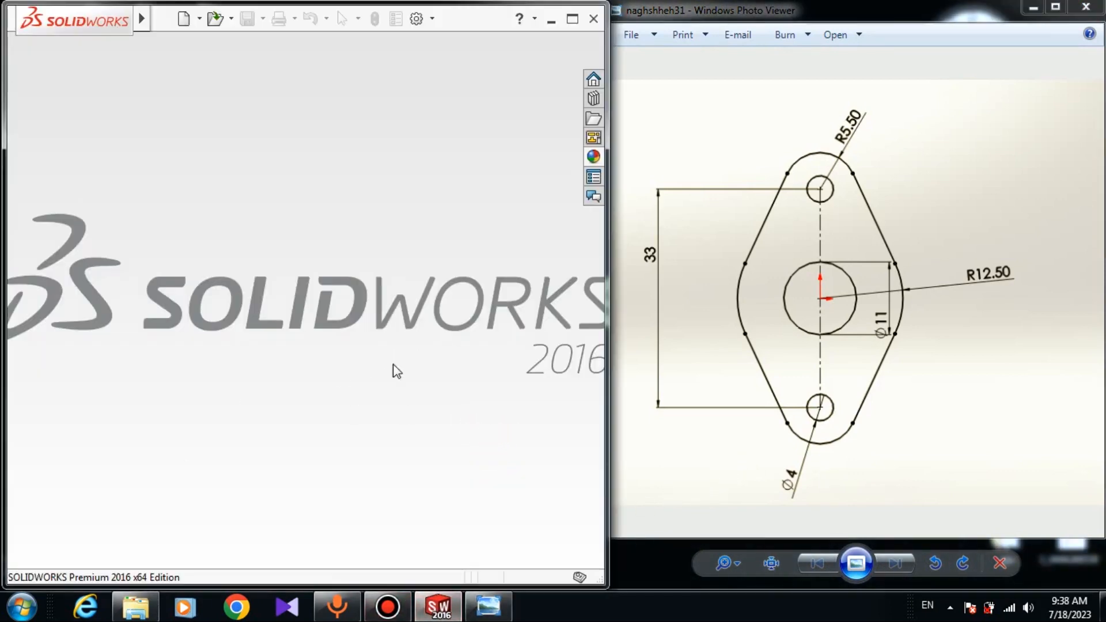
{"action": "left_click", "coordinate": [184, 18]}
{"action": "left_click", "coordinate": [589, 433]}
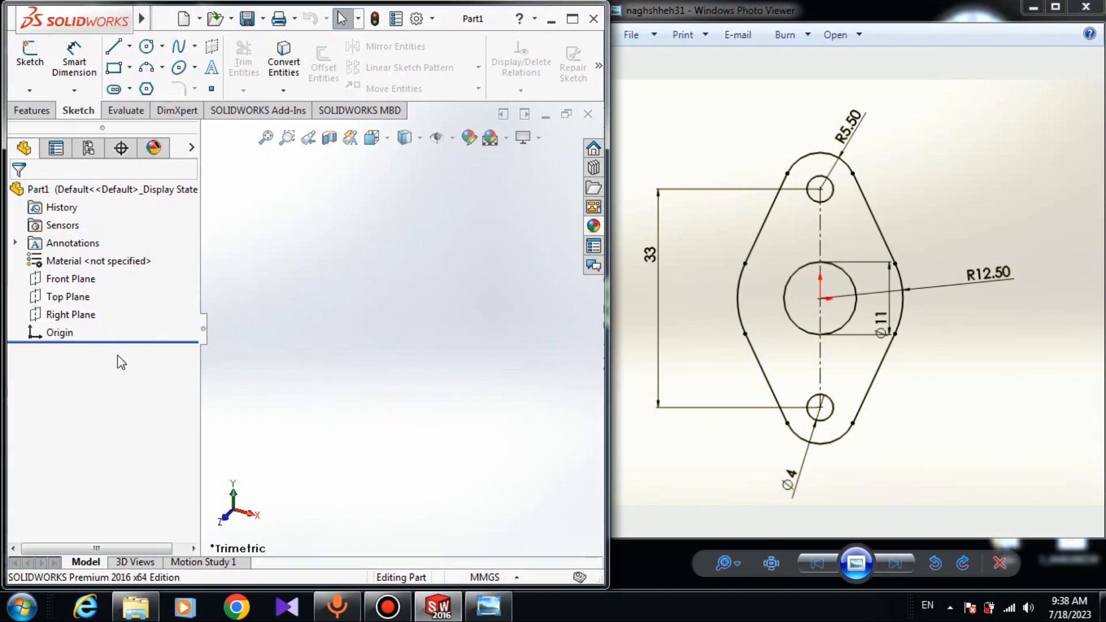
Step: Start a new sketch on the Front Plane and clear the plane selection
{"action": "left_click", "coordinate": [94, 280]}
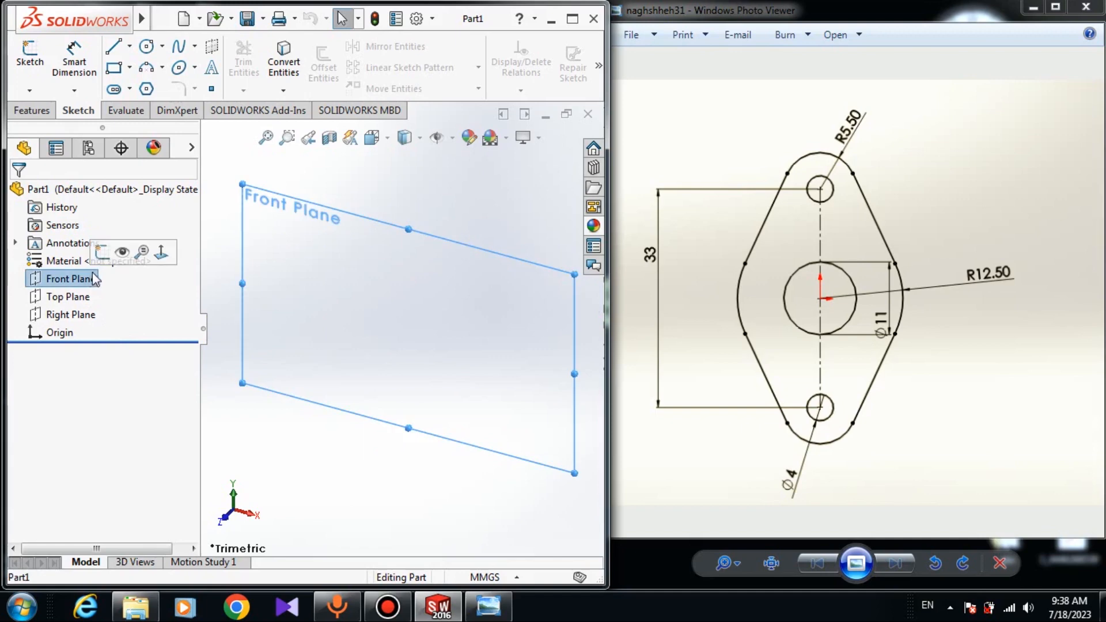
{"action": "left_click", "coordinate": [102, 252]}
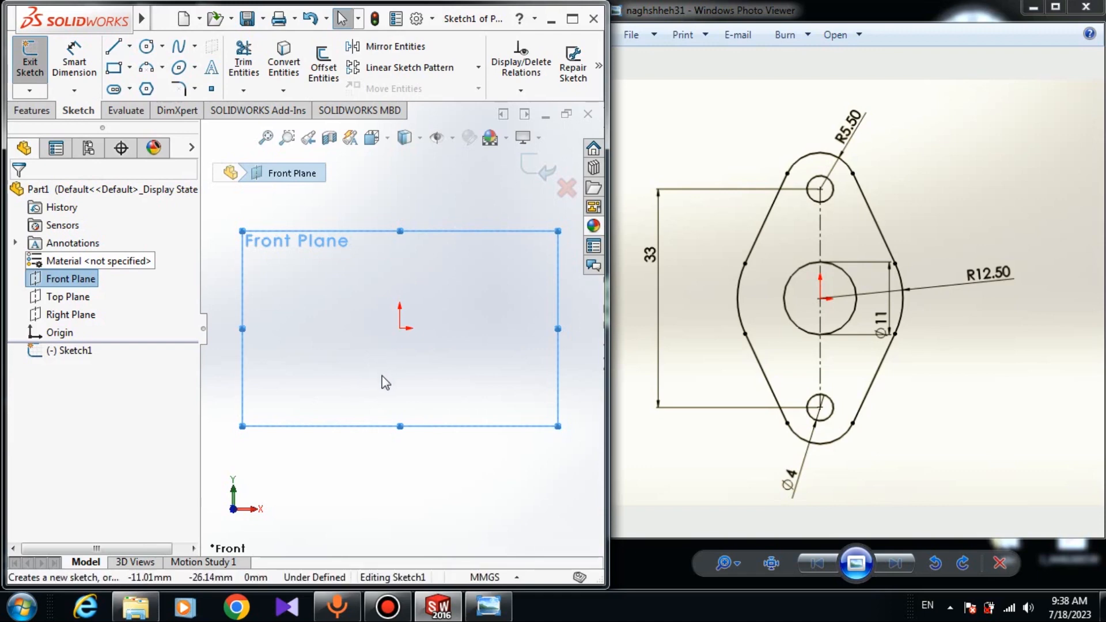
{"action": "left_click", "coordinate": [452, 504]}
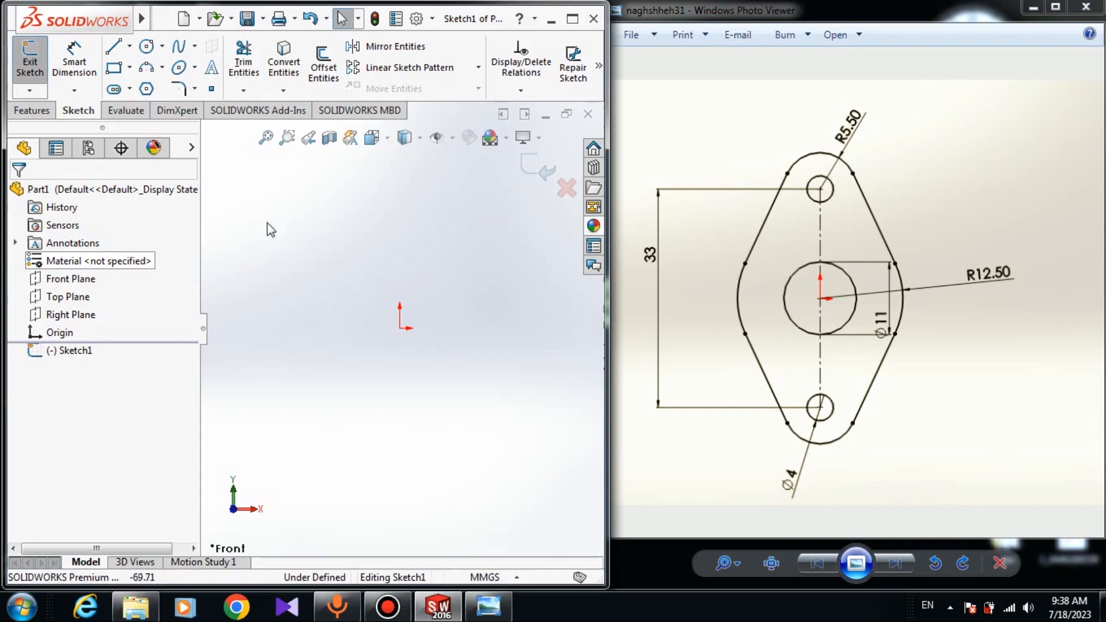
Step: Sketch a circle about 52 mm in diameter centred on the origin
{"action": "left_click", "coordinate": [148, 47]}
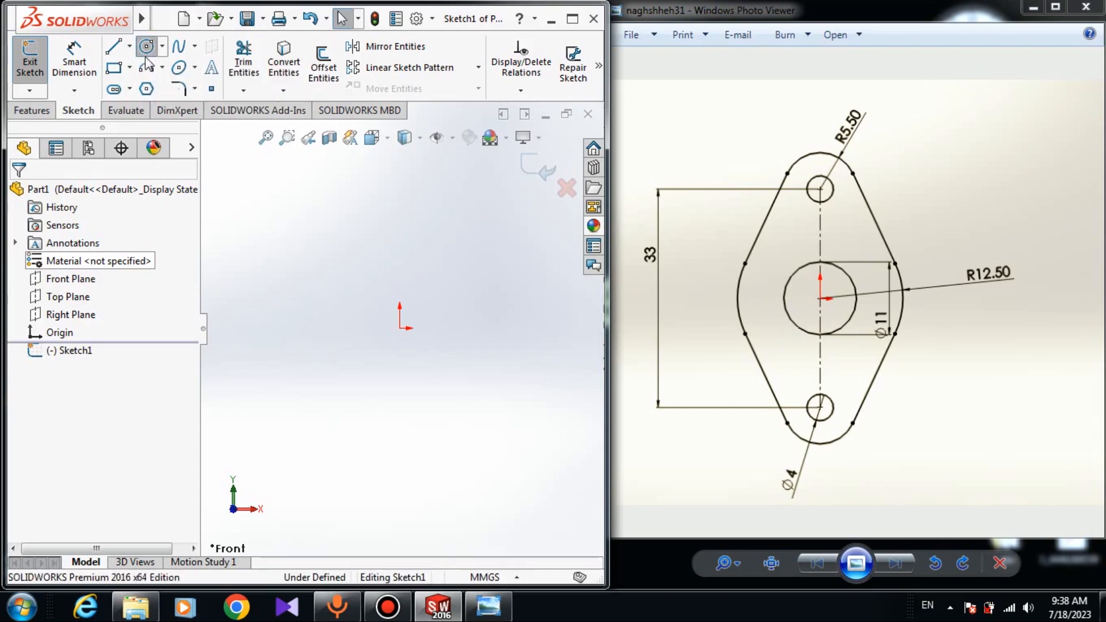
{"action": "left_click", "coordinate": [399, 328]}
{"action": "left_click", "coordinate": [446, 328]}
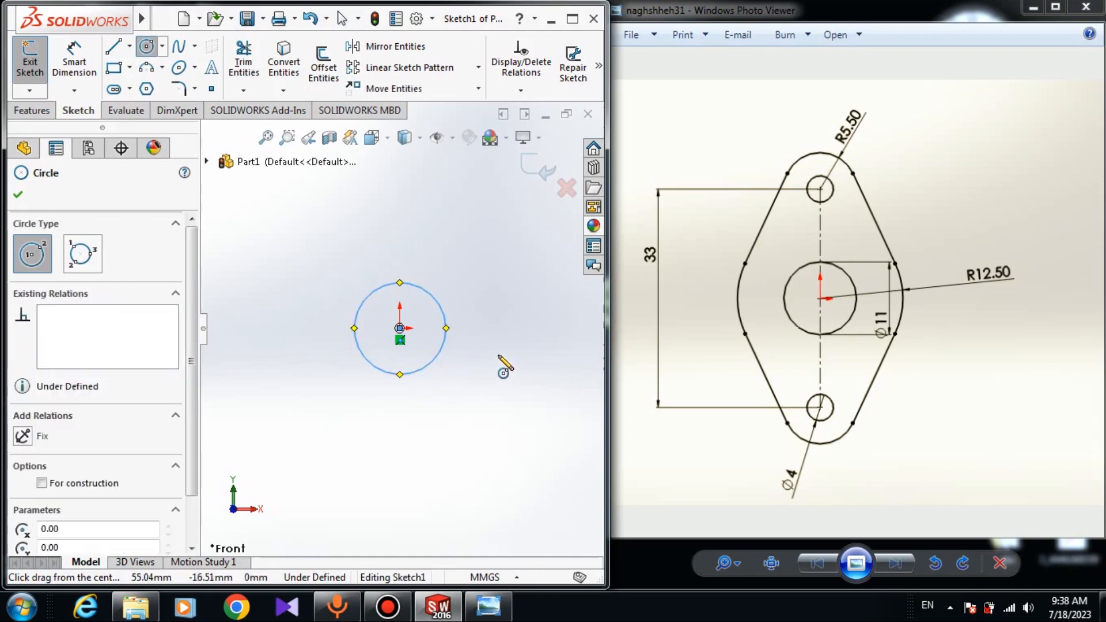
{"action": "right_click", "coordinate": [504, 328]}
{"action": "left_click", "coordinate": [515, 336]}
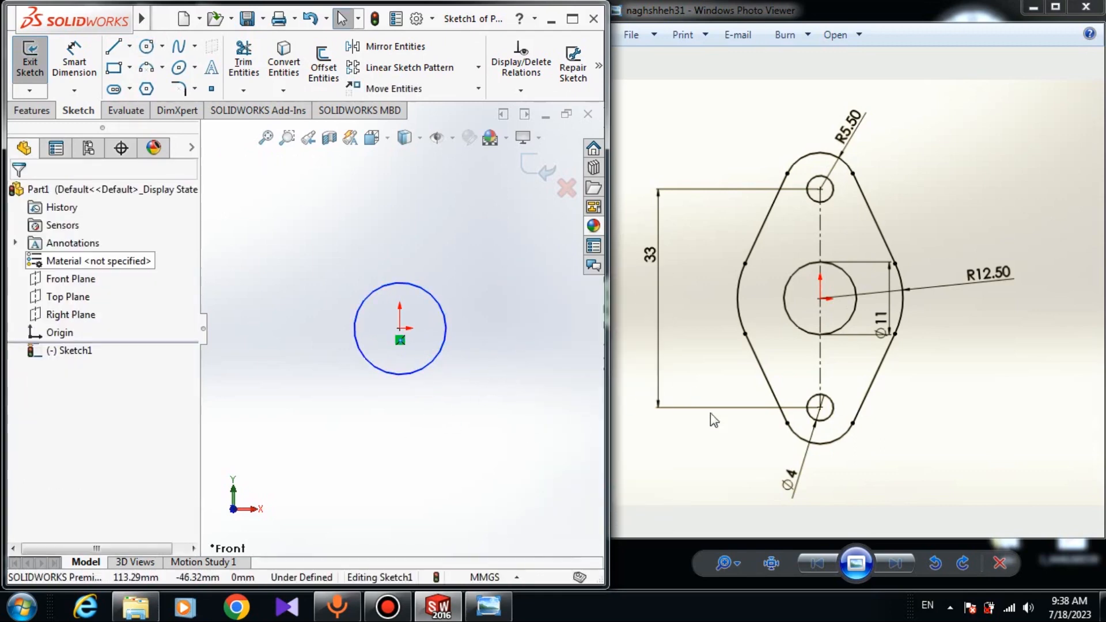
Step: Sketch a vertical construction centerline about 165 mm long through the origin, extending above and below the circle
{"action": "left_click", "coordinate": [119, 53]}
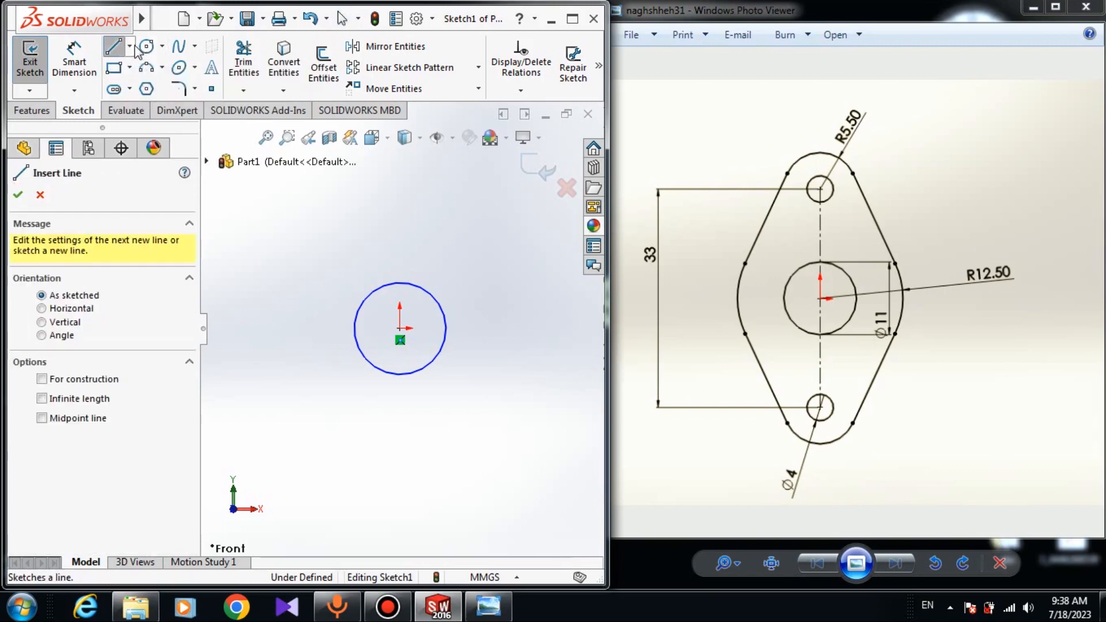
{"action": "left_click", "coordinate": [130, 46]}
{"action": "left_click", "coordinate": [134, 87]}
{"action": "left_click", "coordinate": [400, 172]}
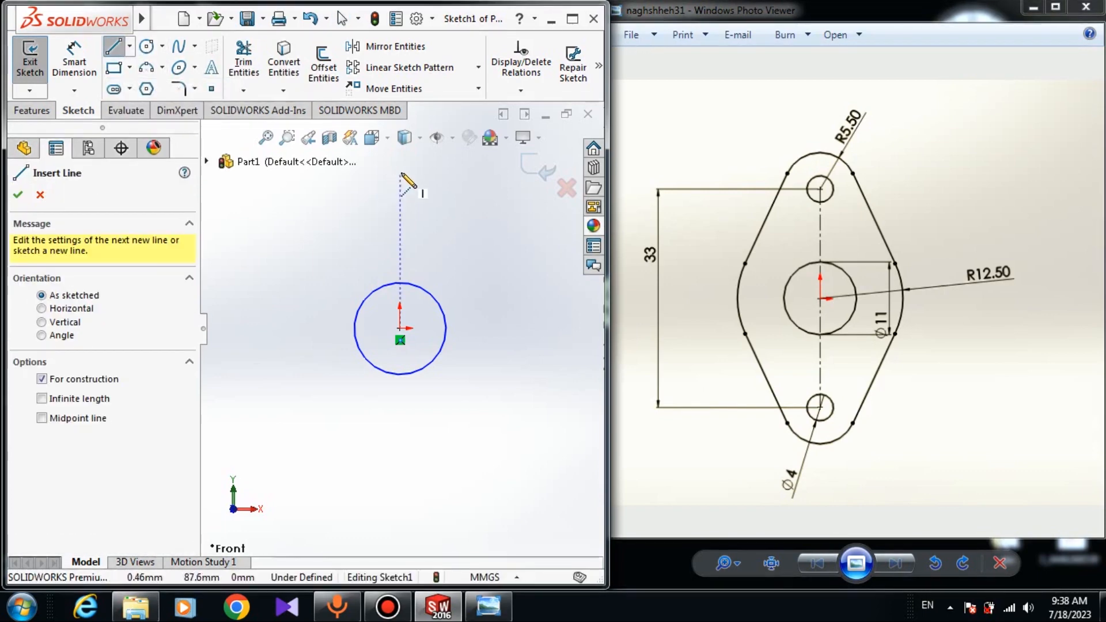
{"action": "left_click", "coordinate": [399, 462]}
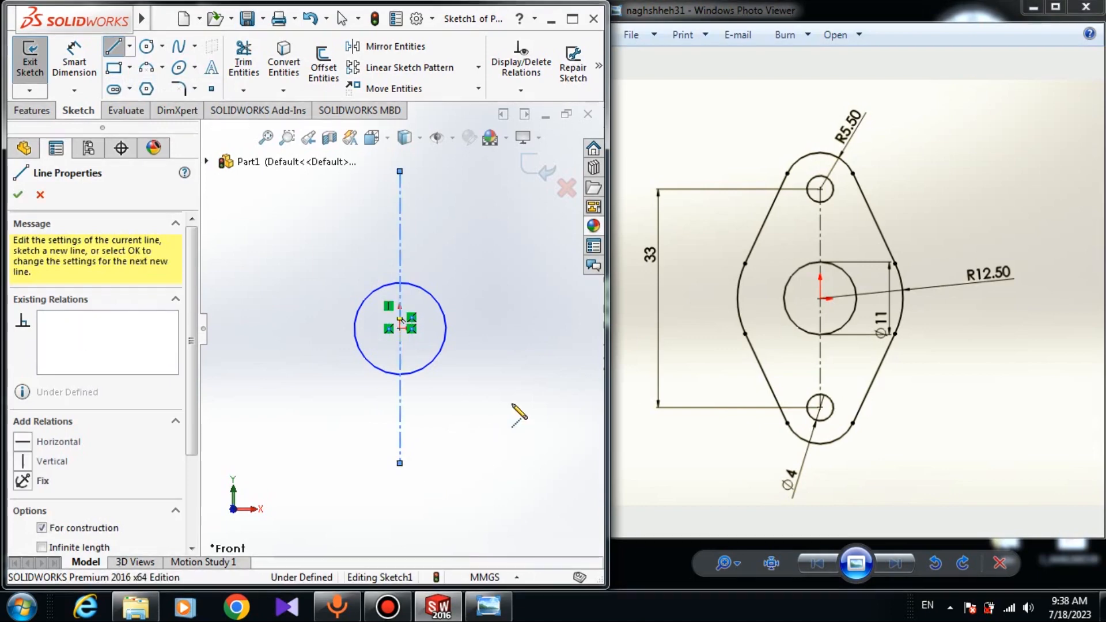
{"action": "right_click", "coordinate": [523, 361]}
{"action": "left_click", "coordinate": [550, 372]}
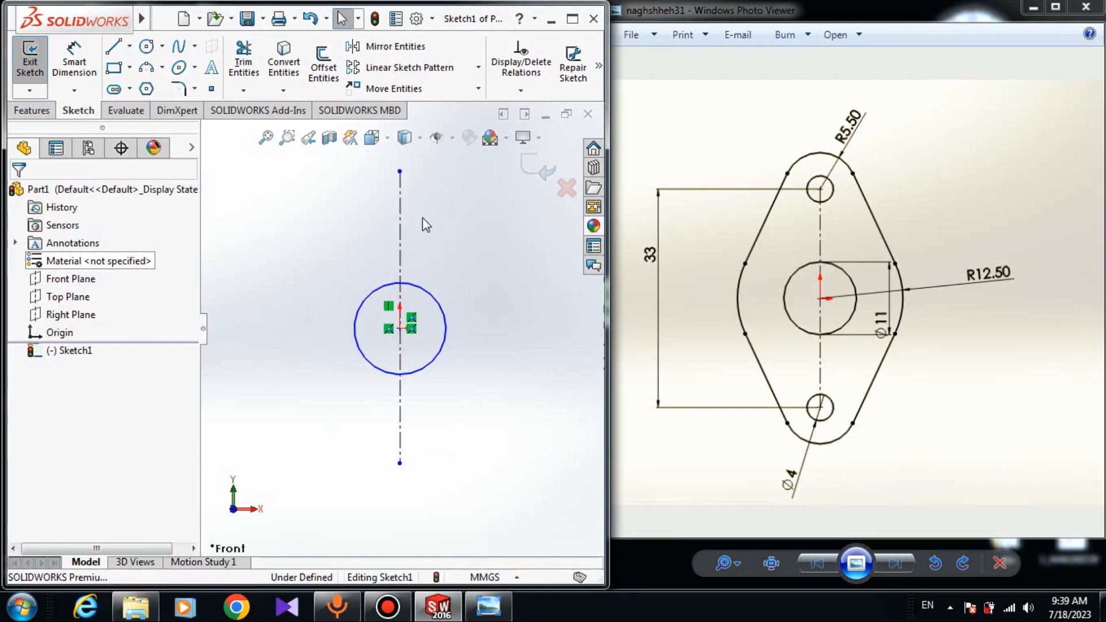
Step: Hide the sketch relation symbols and show them again
{"action": "left_click", "coordinate": [439, 141]}
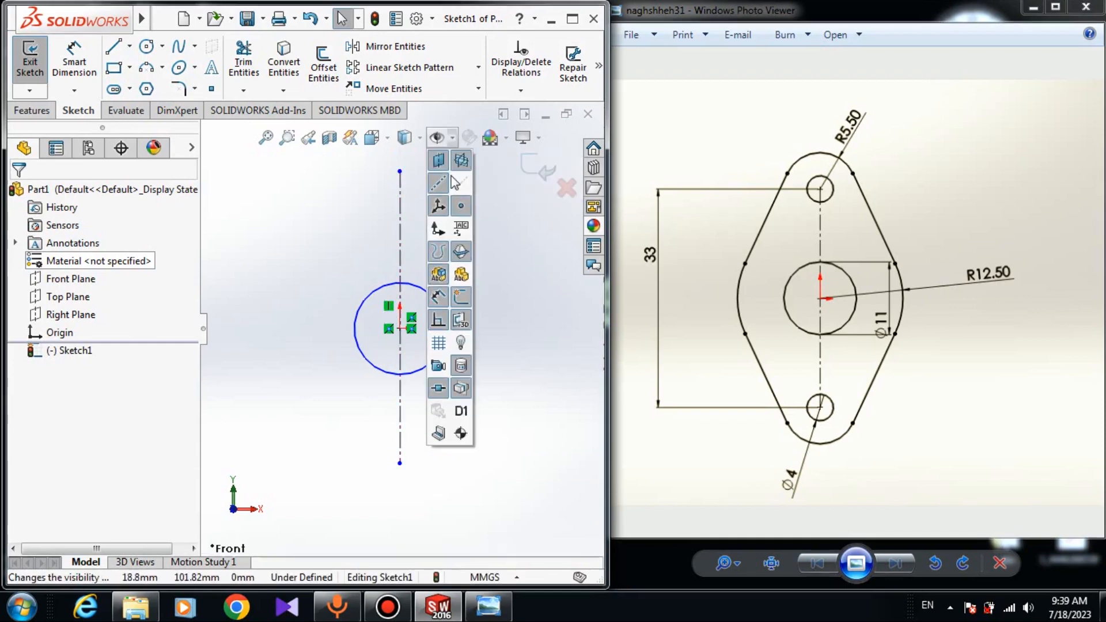
{"action": "left_click", "coordinate": [439, 320]}
{"action": "left_click", "coordinate": [438, 320]}
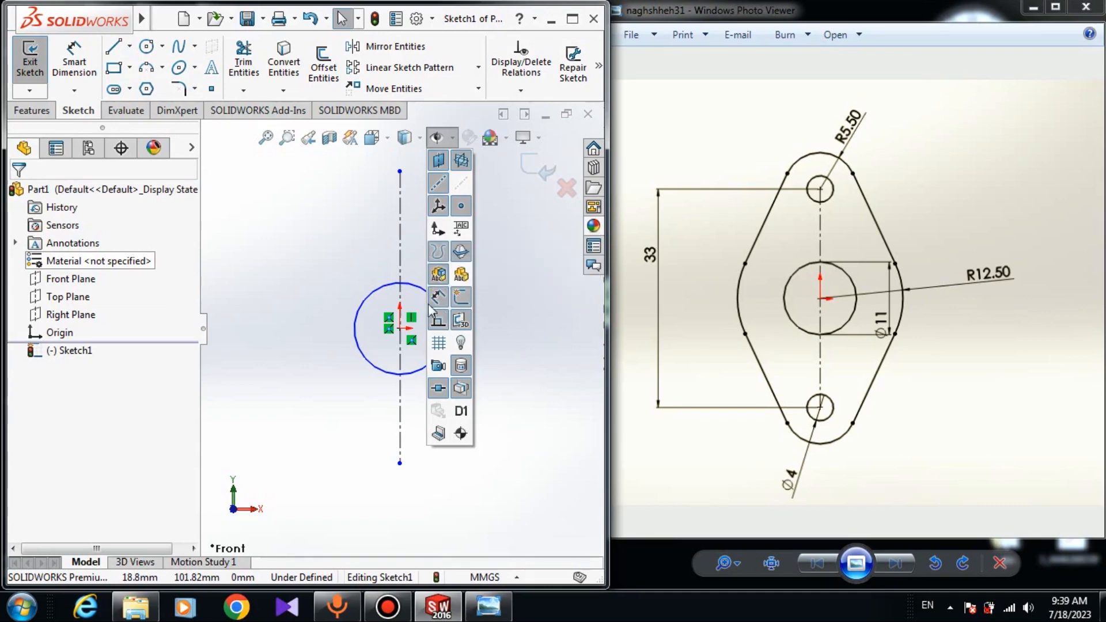
{"action": "left_click", "coordinate": [316, 302]}
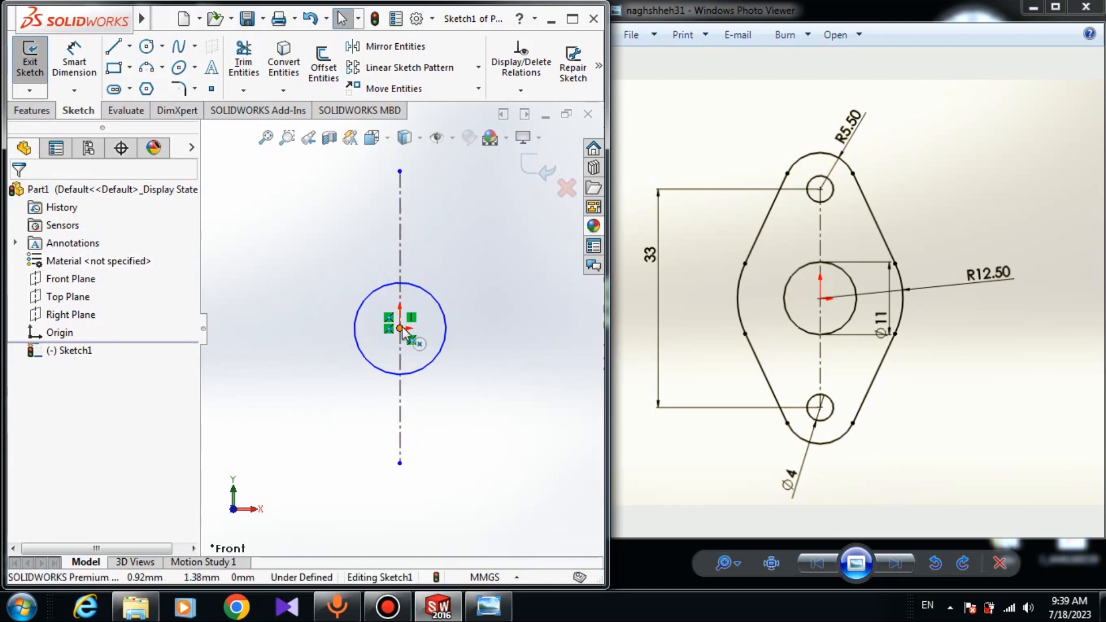
Step: Make the midpoint of the vertical centerline coincident with the origin
{"action": "left_click", "coordinate": [403, 259]}
{"action": "right_click", "coordinate": [403, 259]}
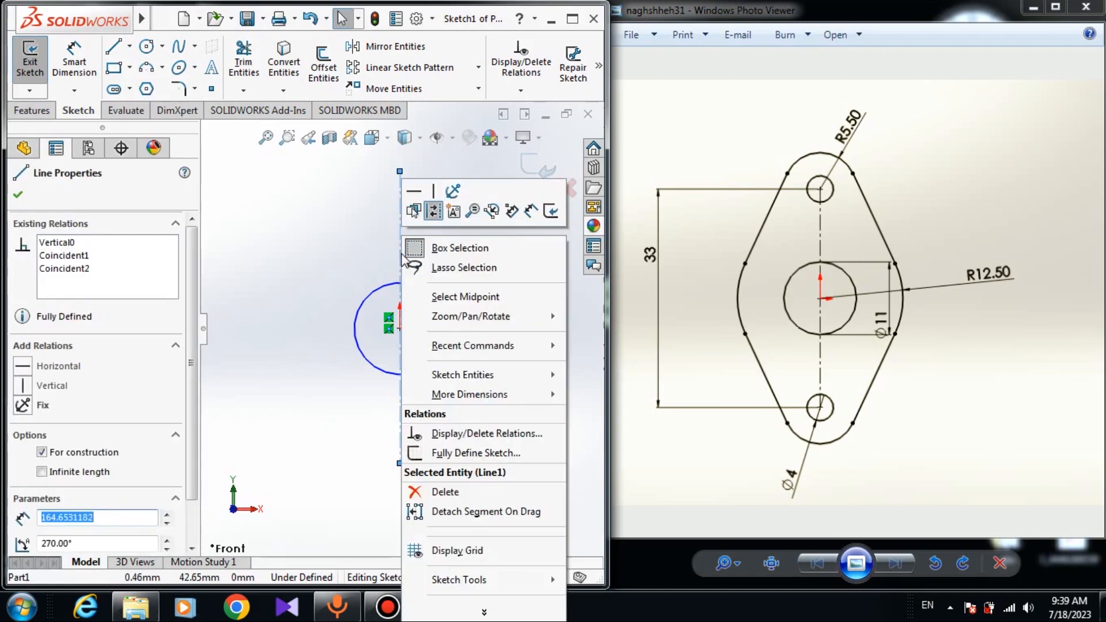
{"action": "left_click", "coordinate": [430, 304]}
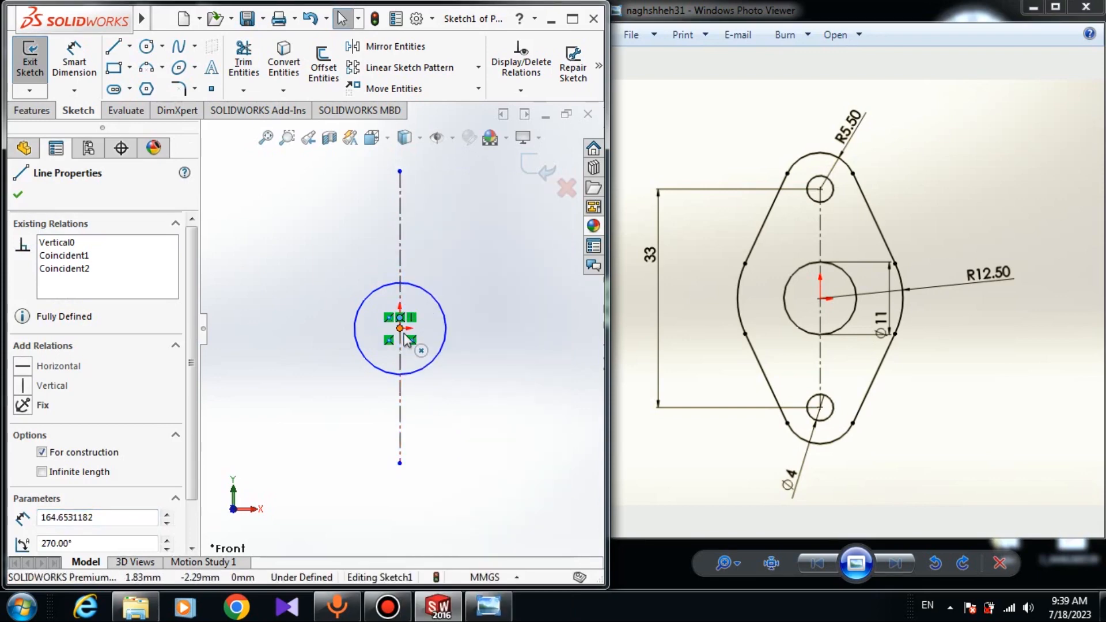
{"action": "scroll", "coordinate": [397, 340], "scroll_direction": "down", "scroll_amount": 3}
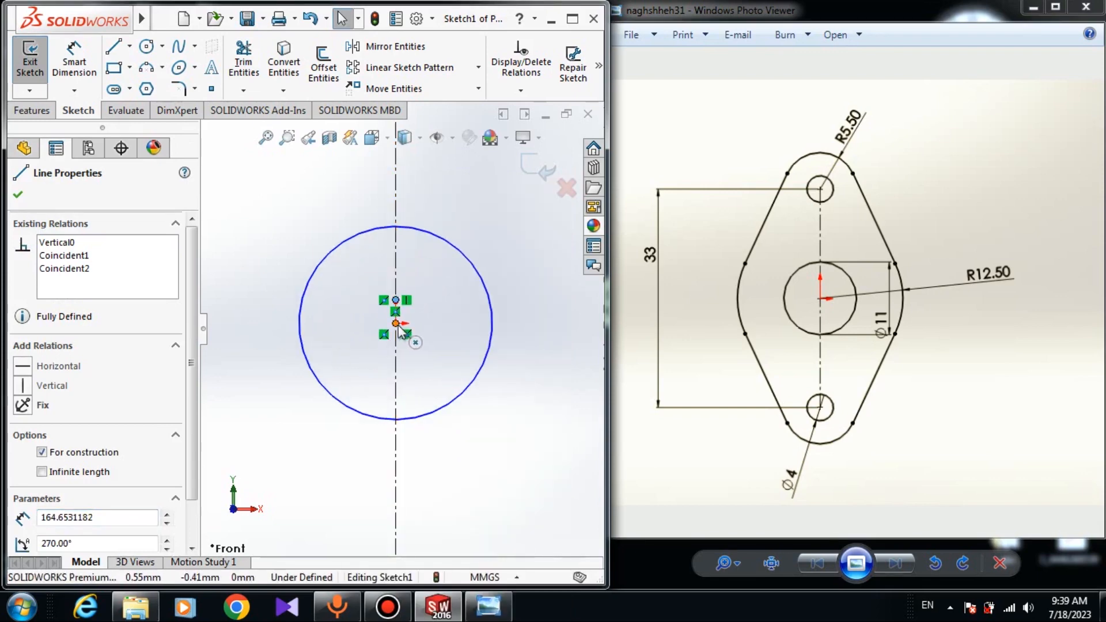
{"action": "left_click", "coordinate": [397, 330], "text": "ctrl"}
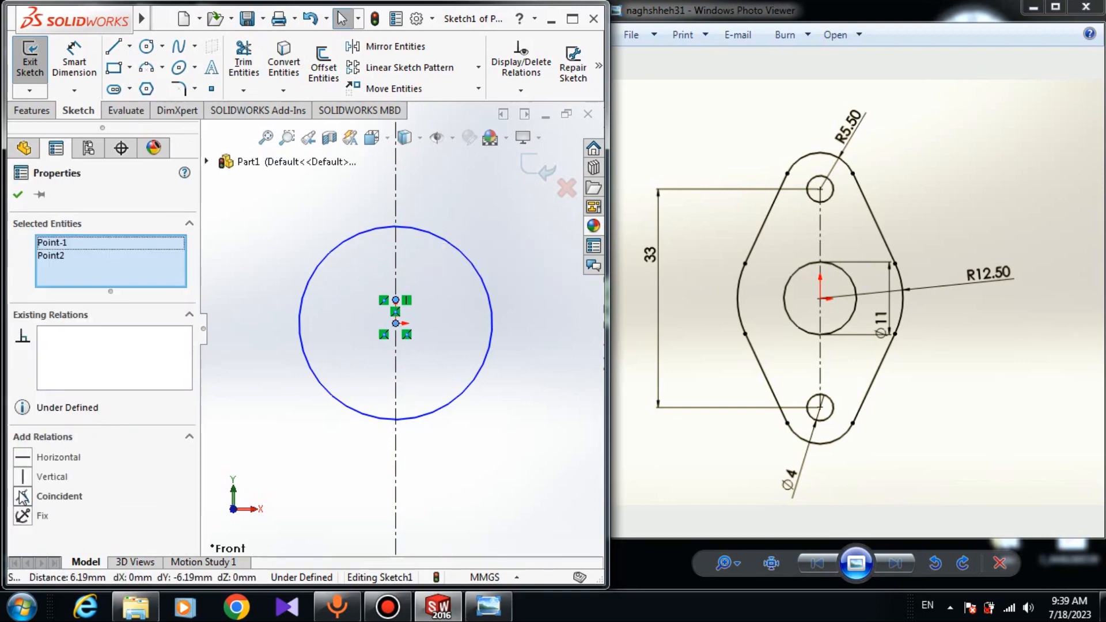
{"action": "left_click", "coordinate": [23, 497]}
{"action": "left_click", "coordinate": [18, 194]}
{"action": "scroll", "coordinate": [368, 357], "scroll_direction": "up", "scroll_amount": 2}
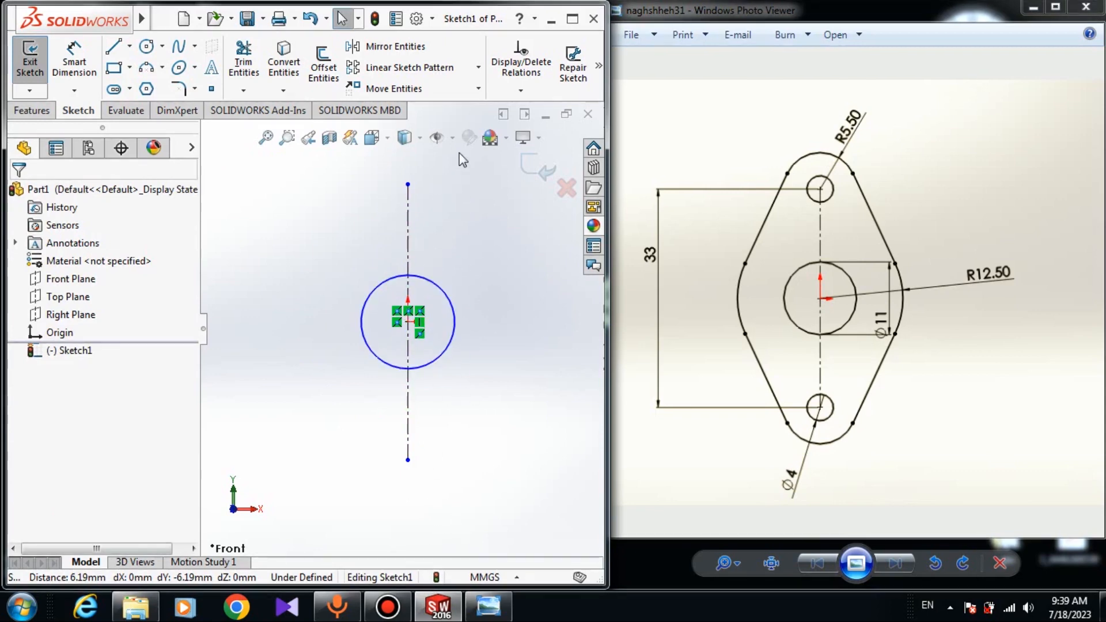
{"action": "key", "text": "Escape"}
Step: Sketch a small circle centred on each end of the centerline, the lower one about 28 mm in diameter
{"action": "left_click", "coordinate": [147, 46]}
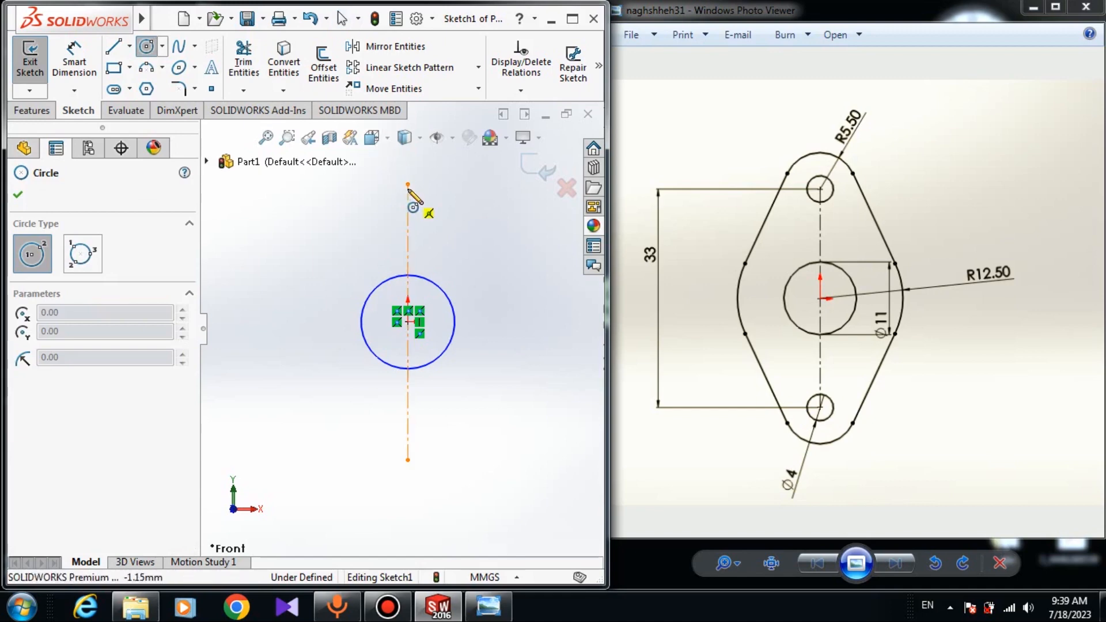
{"action": "left_click", "coordinate": [407, 184]}
{"action": "left_click", "coordinate": [429, 184]}
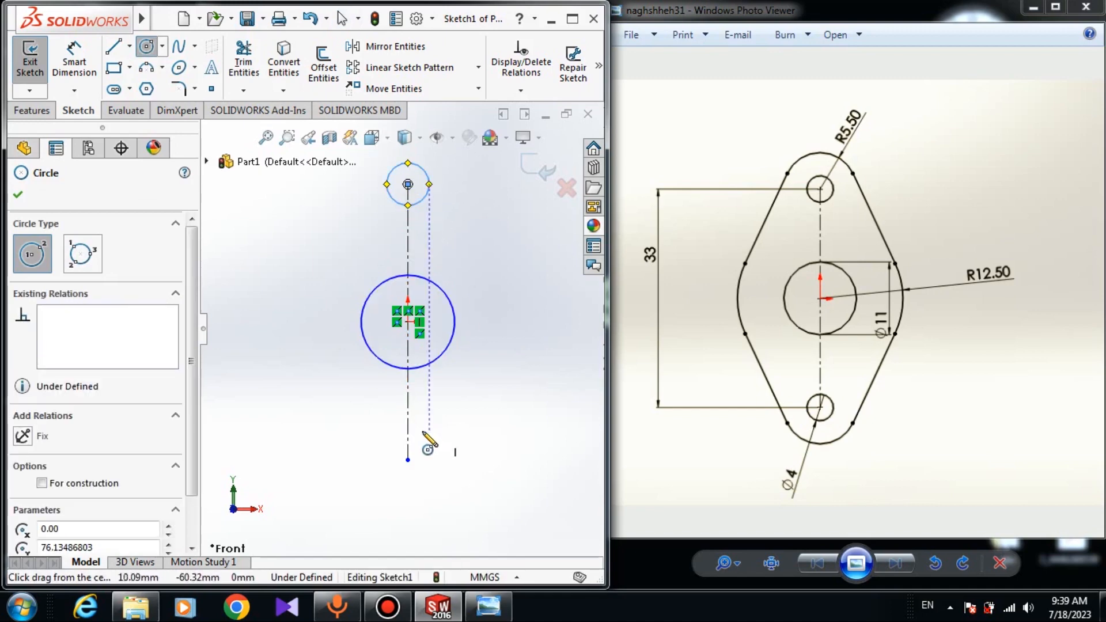
{"action": "left_click", "coordinate": [408, 459]}
{"action": "left_click", "coordinate": [425, 478]}
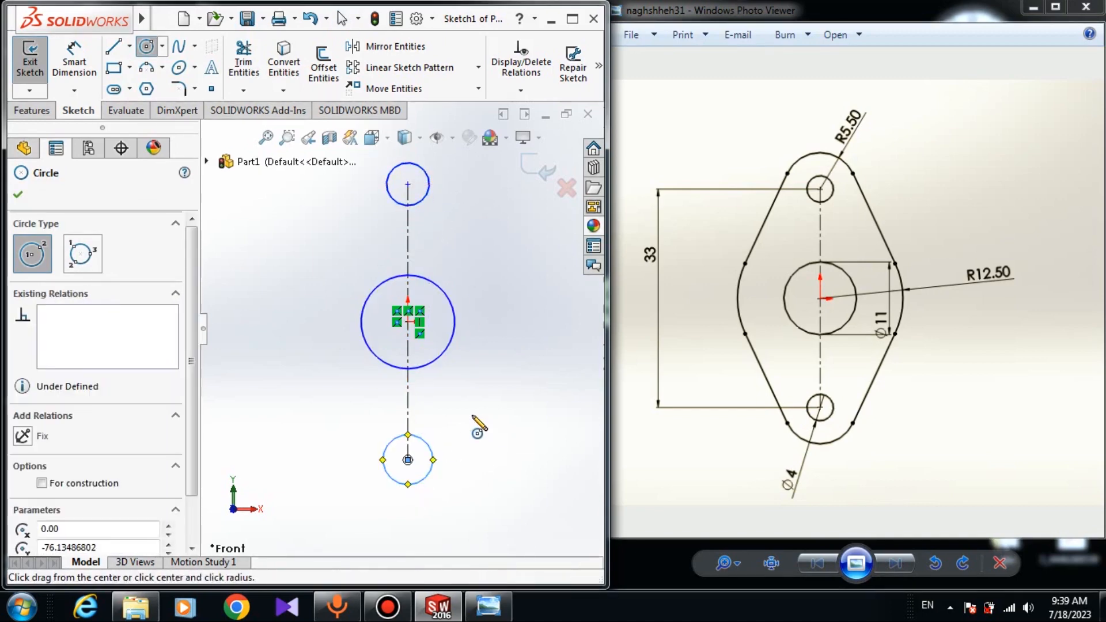
{"action": "right_click", "coordinate": [472, 417]}
{"action": "left_click", "coordinate": [502, 427]}
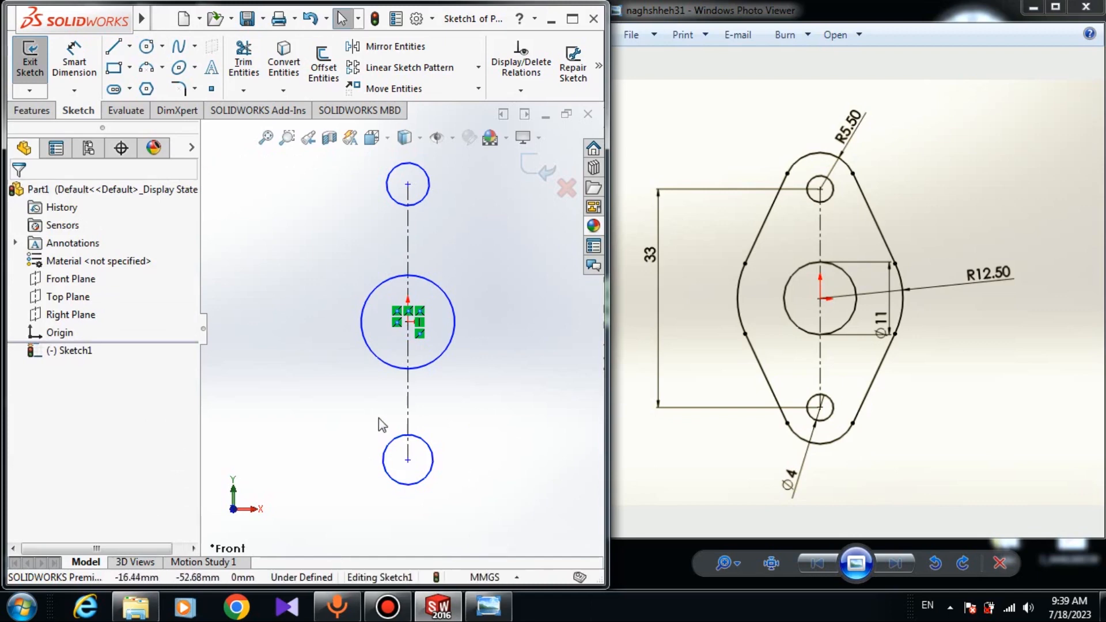
Step: Add an Equal relation between the upper and lower small circles
{"action": "left_click", "coordinate": [433, 452]}
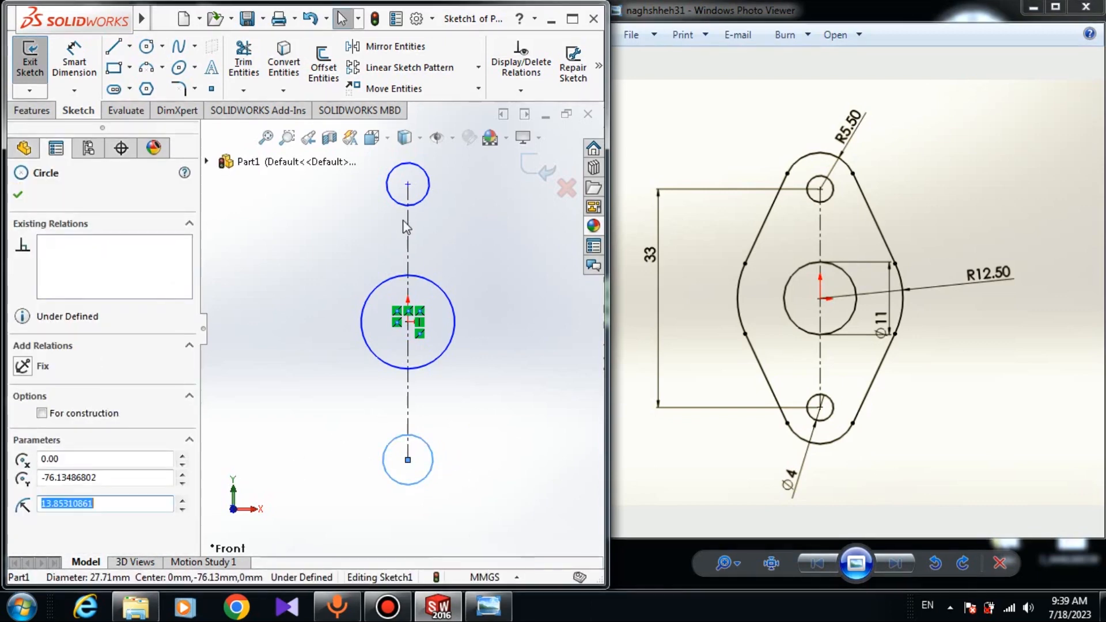
{"action": "left_click", "coordinate": [416, 206], "text": "ctrl"}
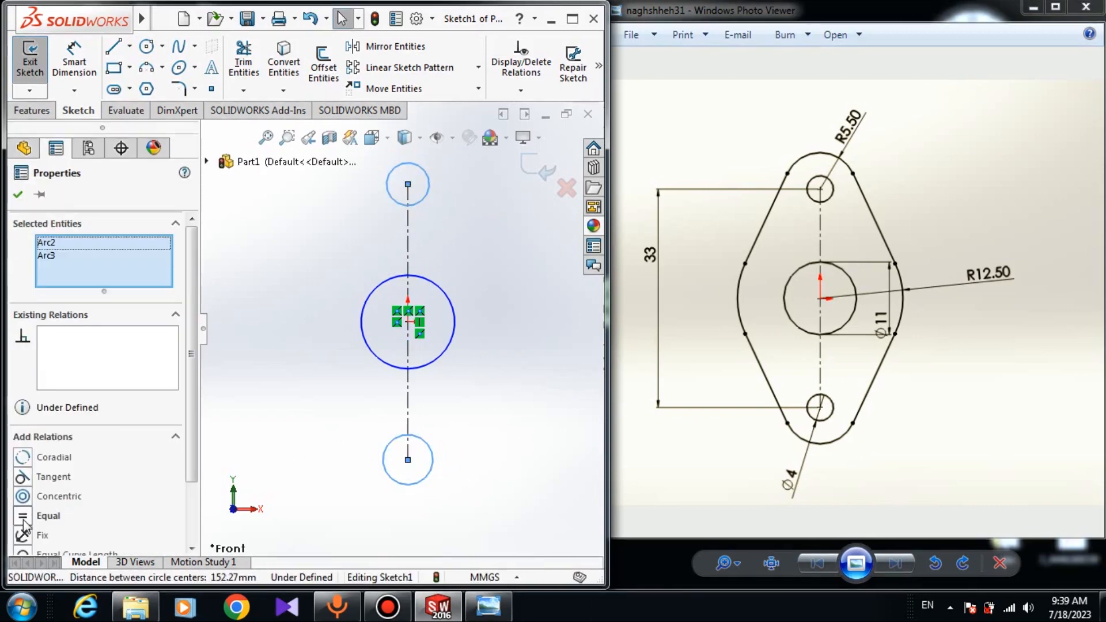
{"action": "left_click", "coordinate": [23, 516]}
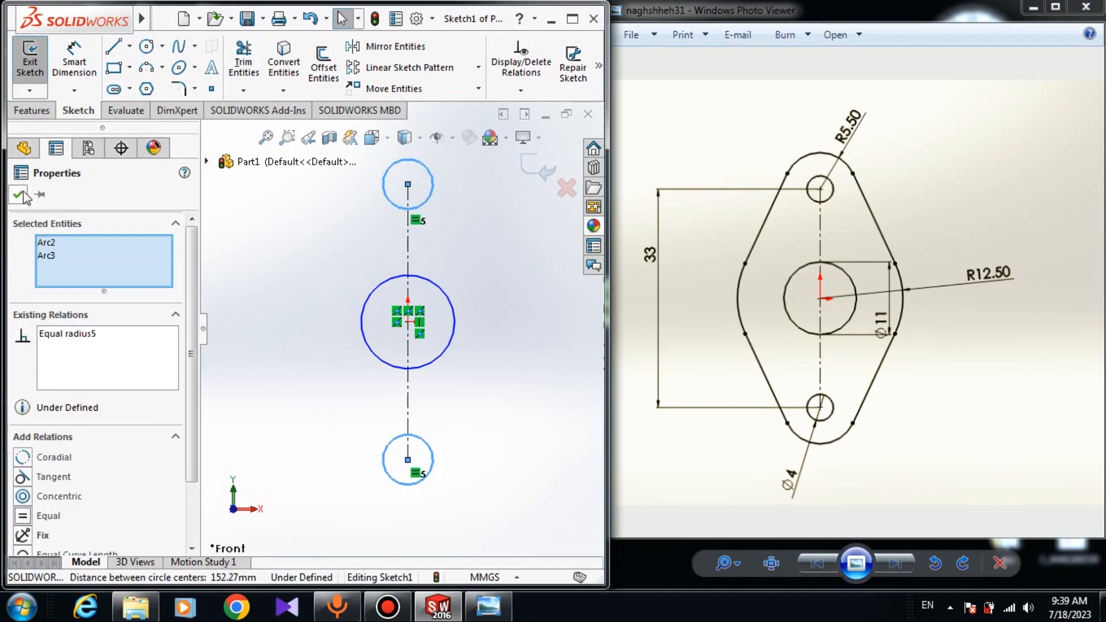
{"action": "left_click", "coordinate": [22, 195]}
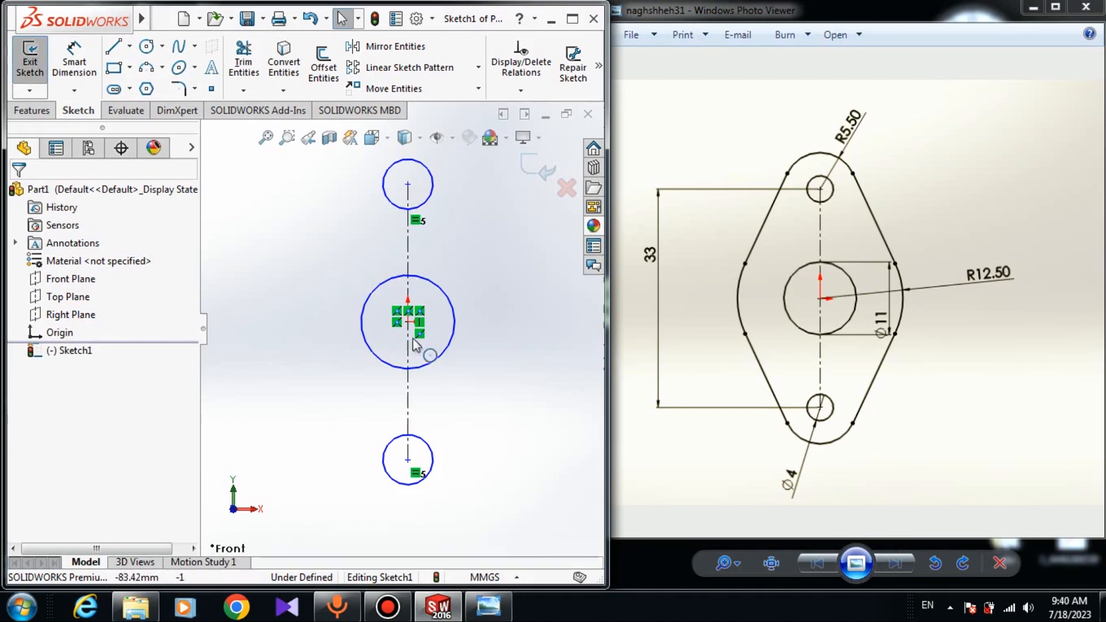
Step: Dimension the central circle with a diameter of 11 mm
{"action": "left_click", "coordinate": [74, 62]}
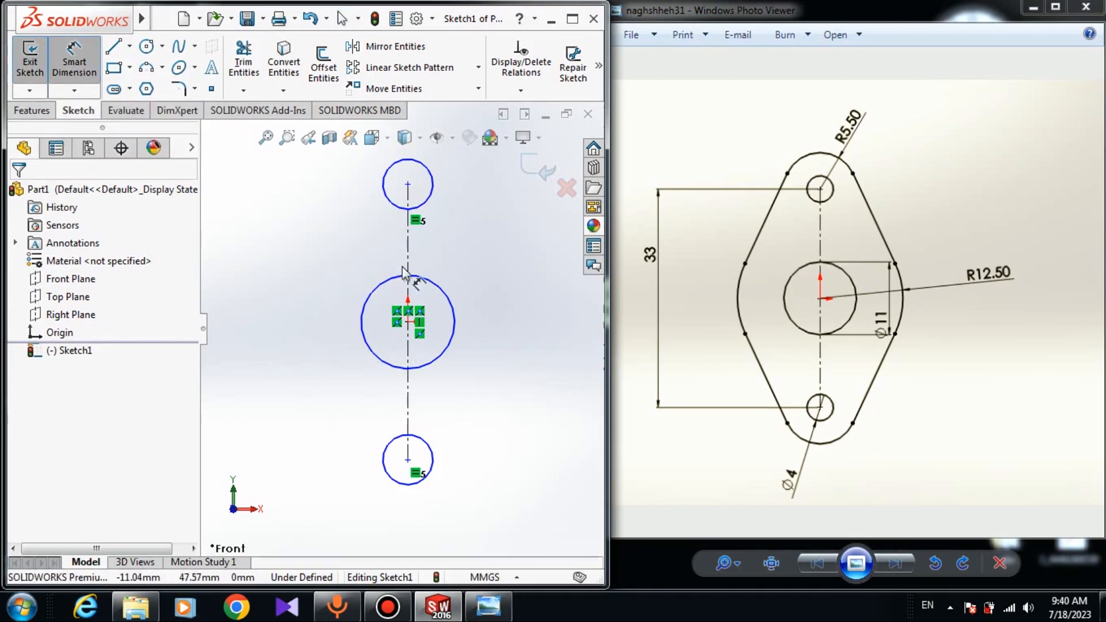
{"action": "left_click", "coordinate": [434, 286]}
{"action": "left_click", "coordinate": [556, 317]}
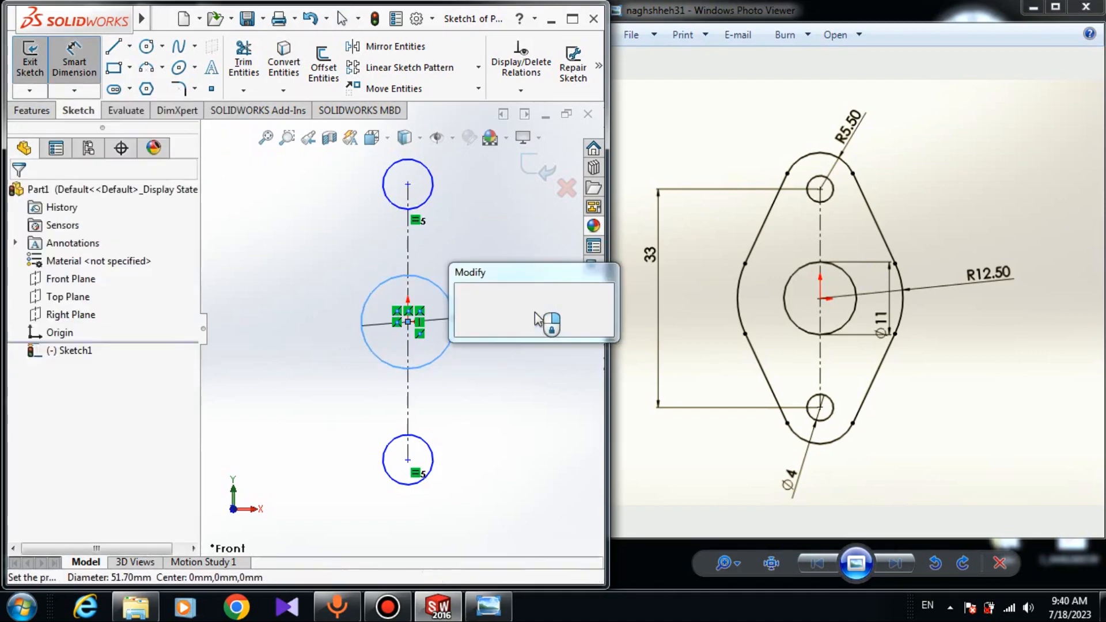
{"action": "type", "text": "11"}
{"action": "key", "text": "Return"}
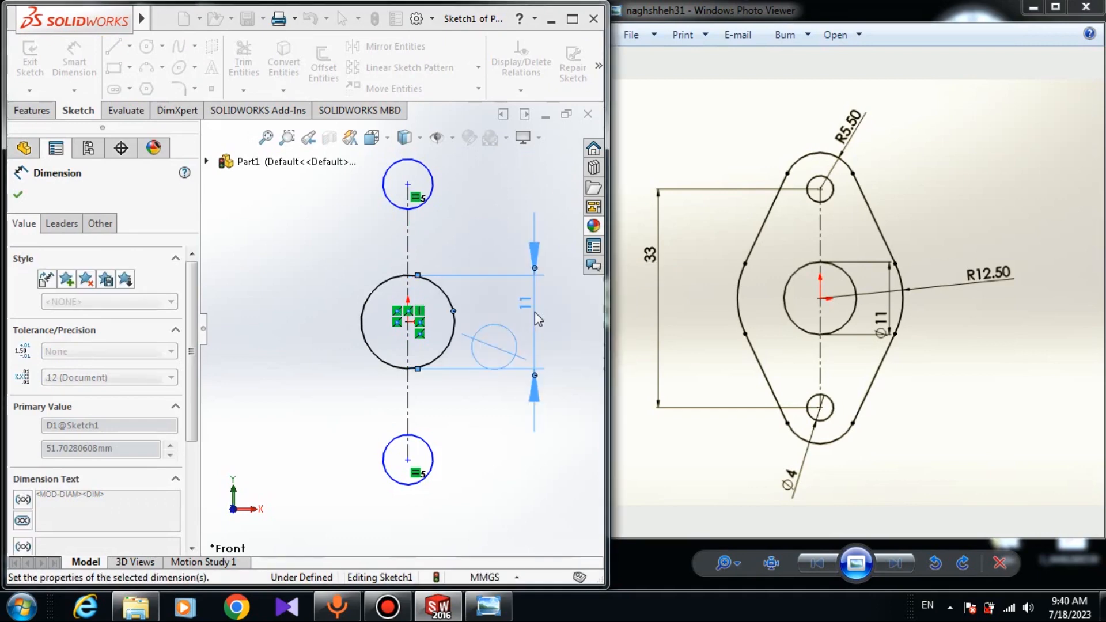
Step: Dimension the lower small circle with a diameter of 4 mm and leave the Smart Dimension command
{"action": "left_click", "coordinate": [422, 483]}
{"action": "left_click", "coordinate": [432, 510]}
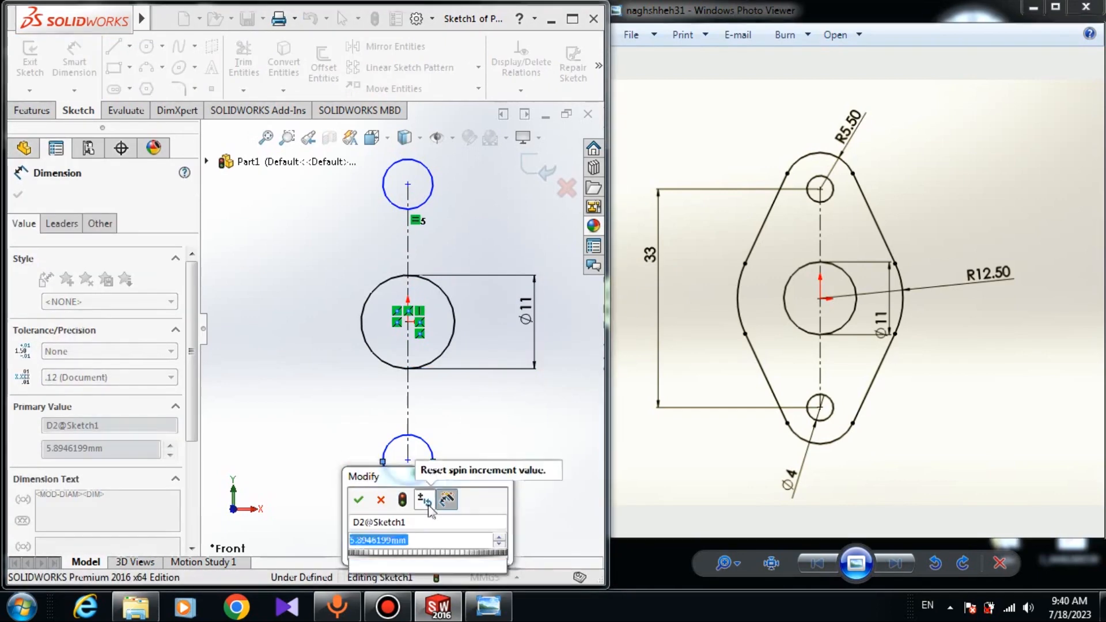
{"action": "type", "text": "4"}
{"action": "key", "text": "Return"}
{"action": "key", "text": "Escape"}
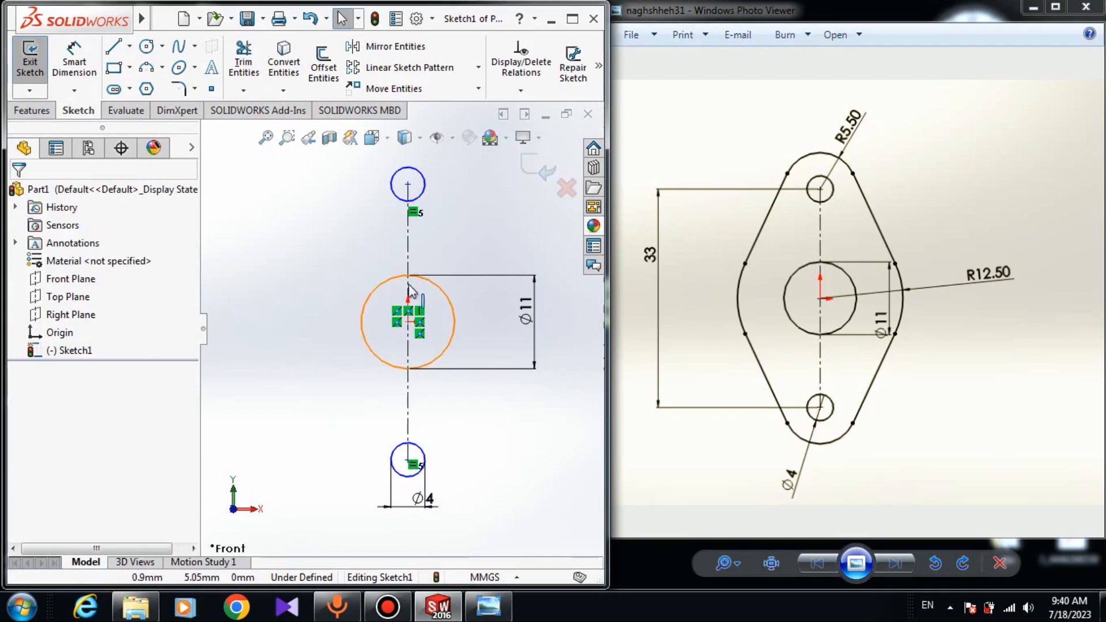
Step: Move the lower small circle's centre a little closer to the central circle along the centerline
{"action": "left_click", "coordinate": [411, 367]}
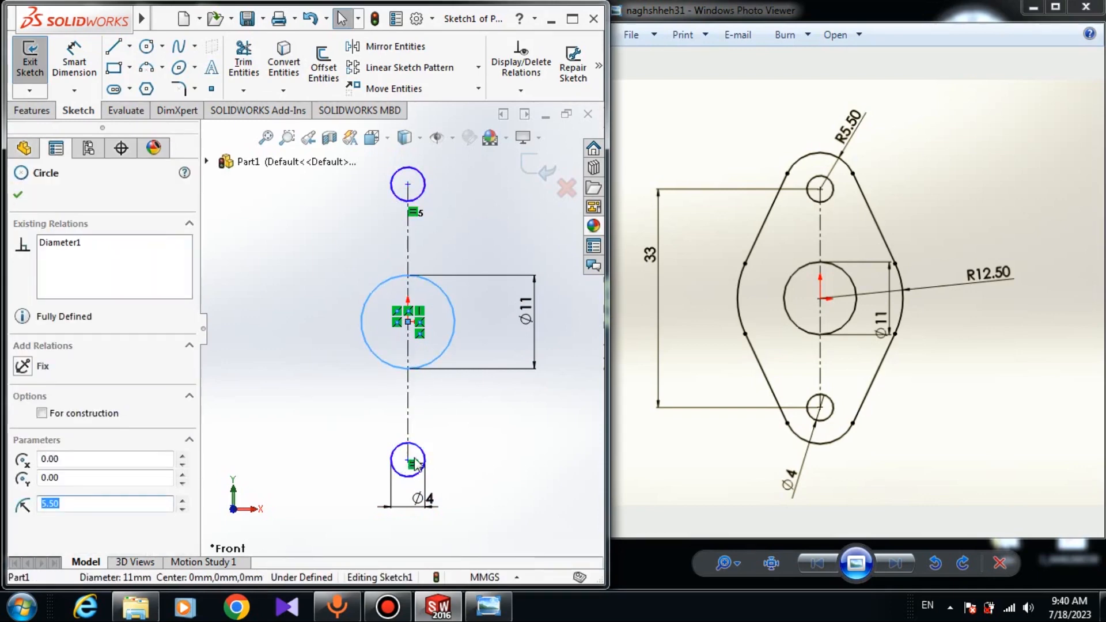
{"action": "left_click_drag", "start_coordinate": [409, 463], "coordinate": [398, 426]}
{"action": "left_click", "coordinate": [465, 473]}
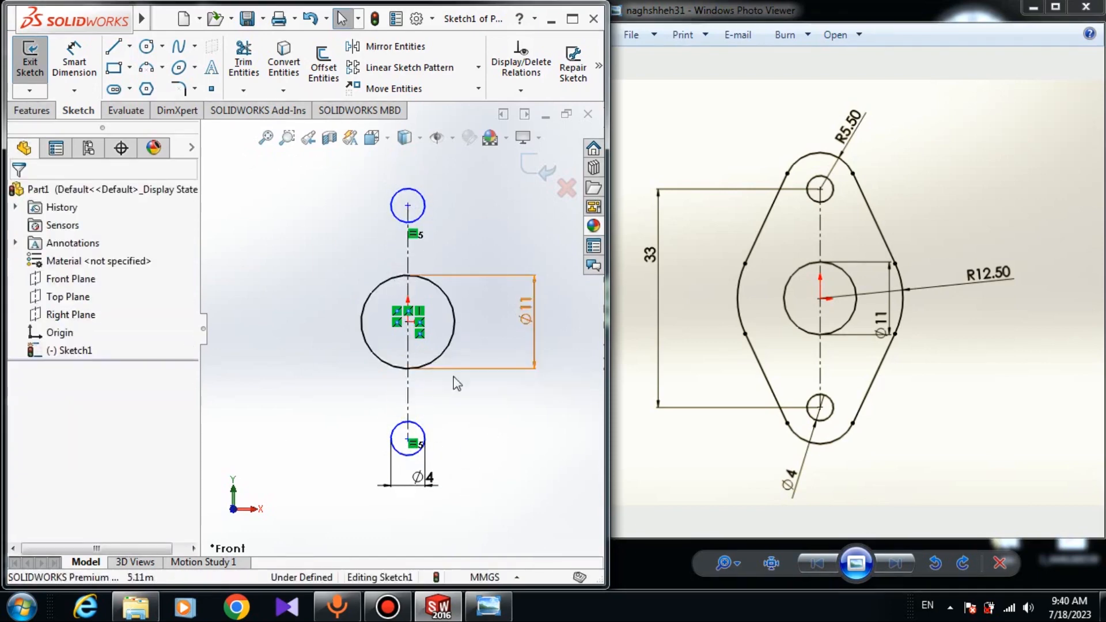
Step: Dimension the vertical centerline between the two small circle centres at 33 mm and leave the Smart Dimension command
{"action": "left_click", "coordinate": [74, 60]}
{"action": "left_click", "coordinate": [408, 254]}
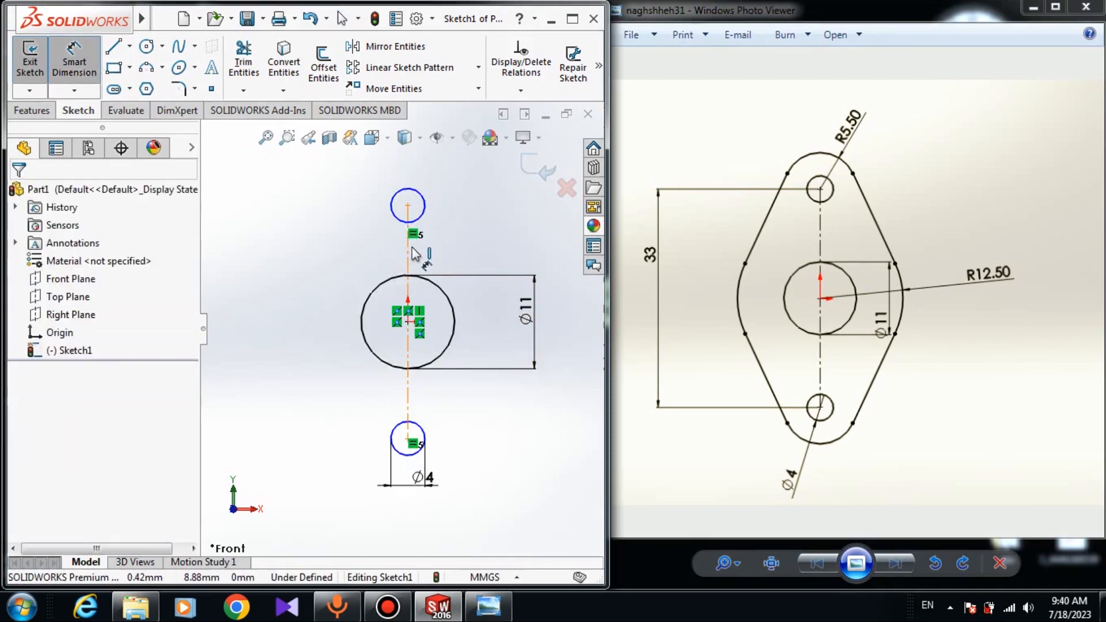
{"action": "left_click", "coordinate": [287, 310]}
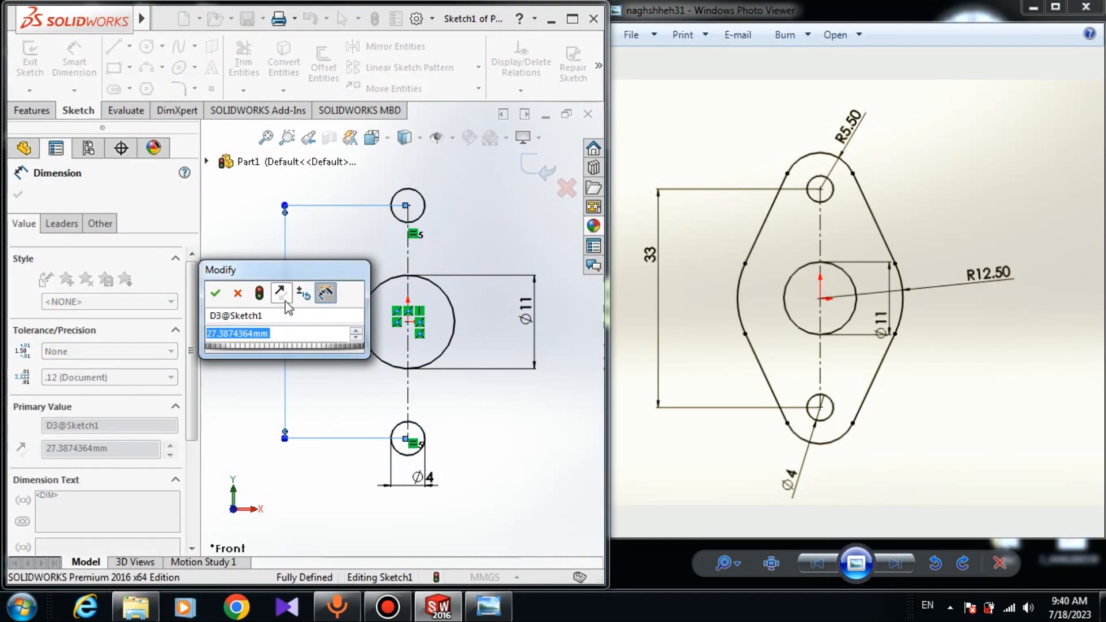
{"action": "type", "text": "33"}
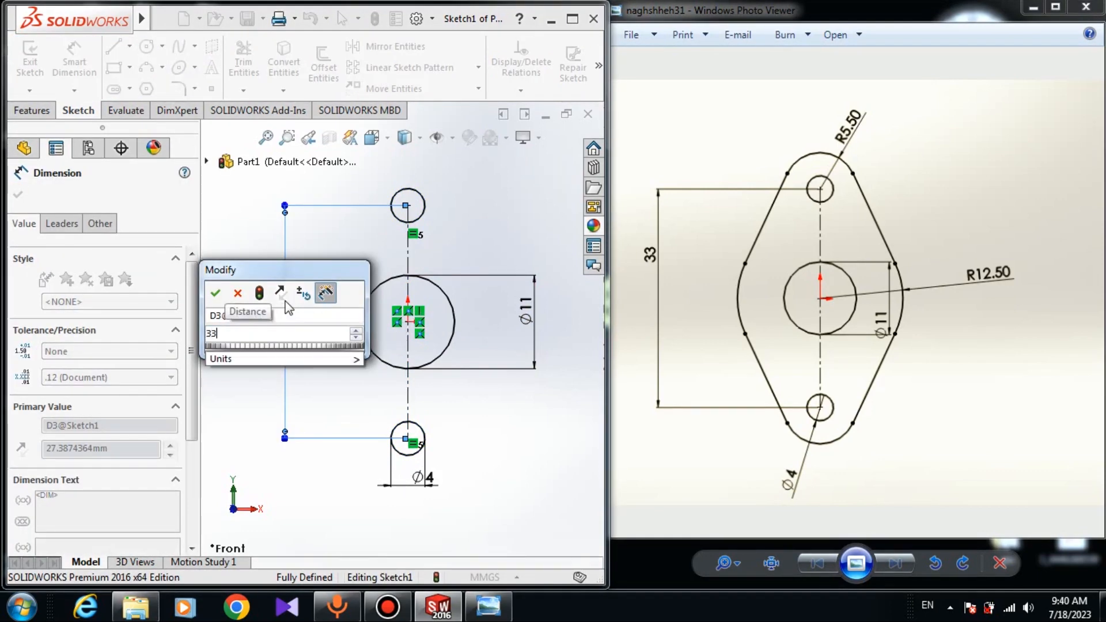
{"action": "key", "text": "Return"}
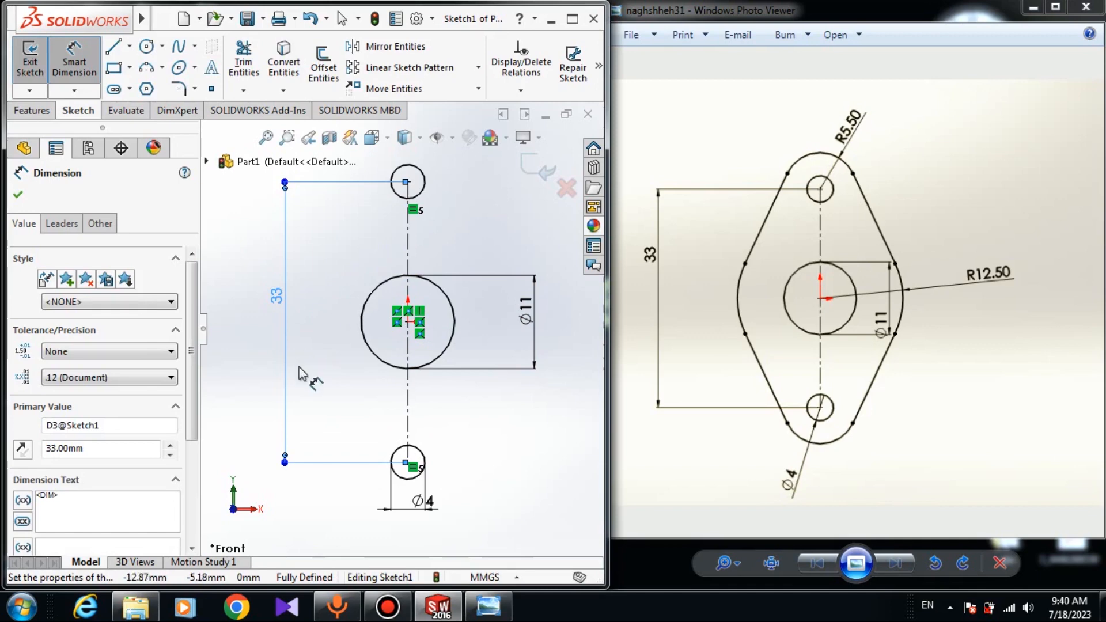
{"action": "left_click", "coordinate": [344, 411]}
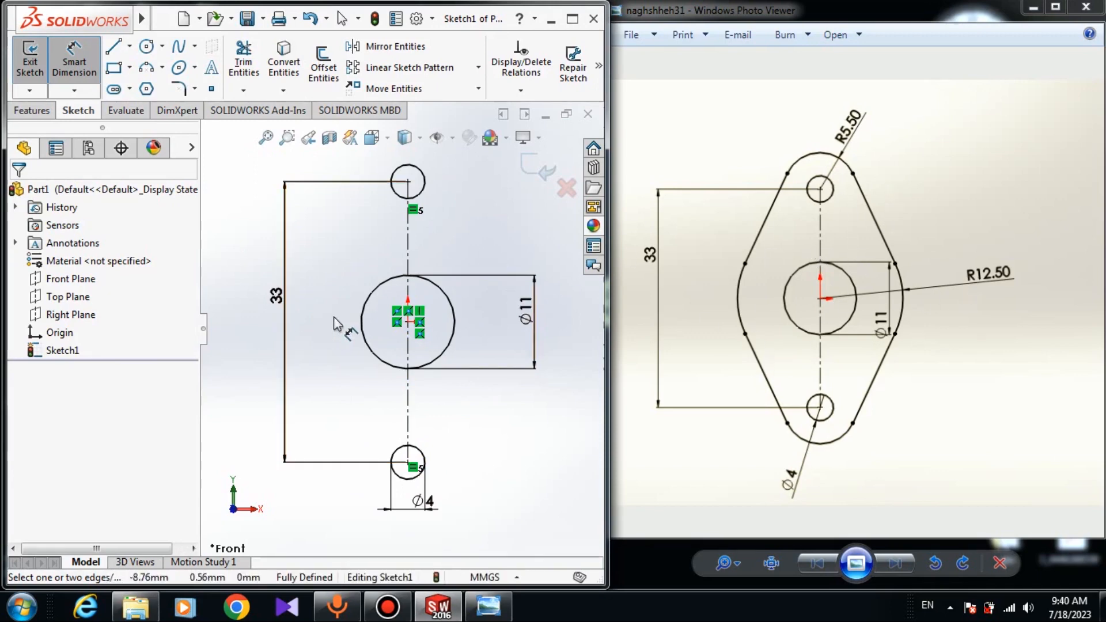
{"action": "left_click", "coordinate": [68, 74]}
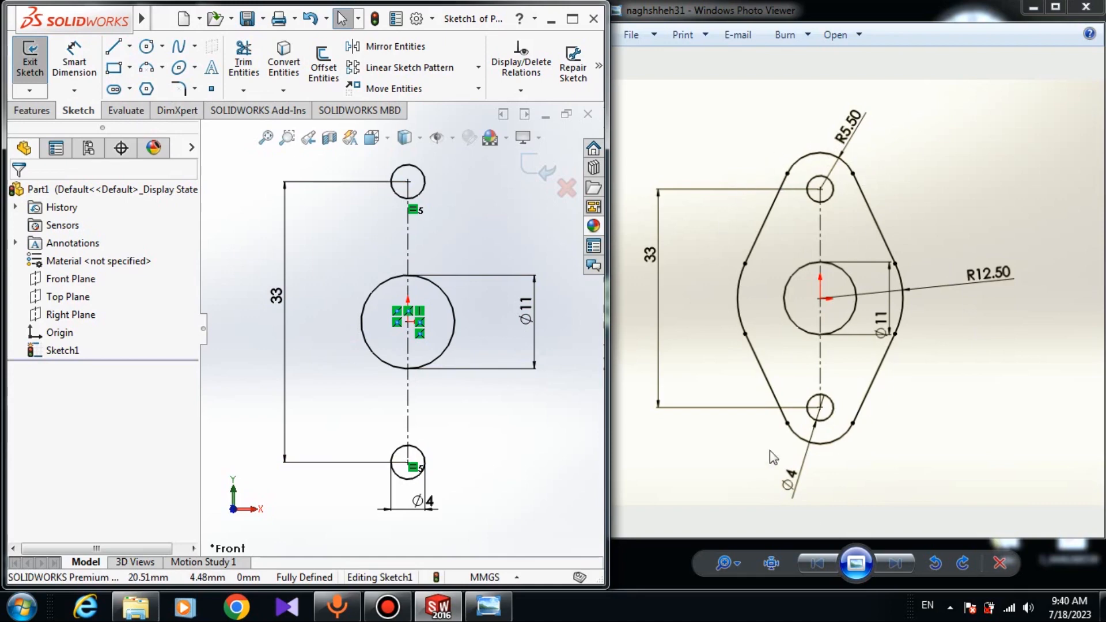
Step: Draw a three-point arc of about 3.8 mm radius over the upper small circle, with its endpoints level with the circle's centre
{"action": "left_click", "coordinate": [148, 68]}
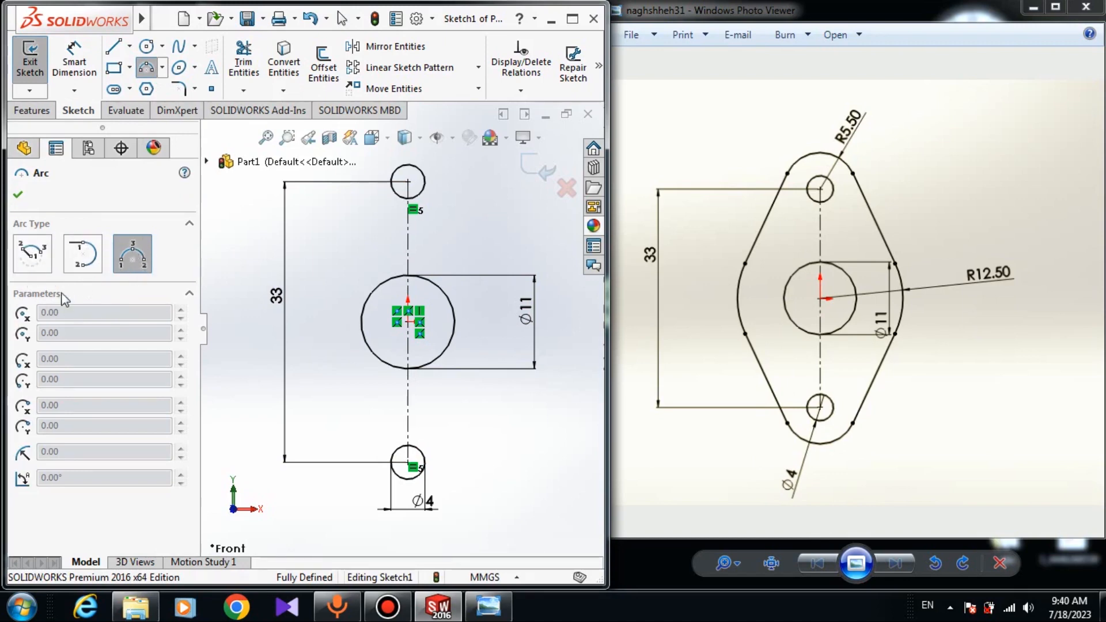
{"action": "scroll", "coordinate": [412, 232], "scroll_direction": "up", "scroll_amount": 3}
{"action": "scroll", "coordinate": [401, 230], "scroll_direction": "down", "scroll_amount": 3}
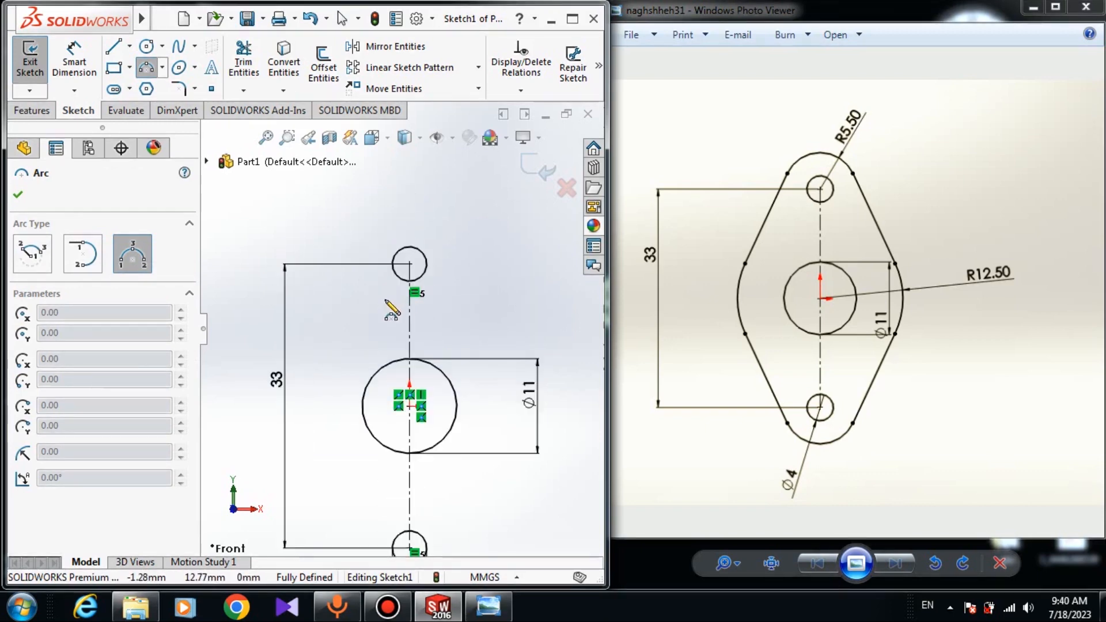
{"action": "left_click", "coordinate": [378, 264]}
{"action": "left_click", "coordinate": [441, 264]}
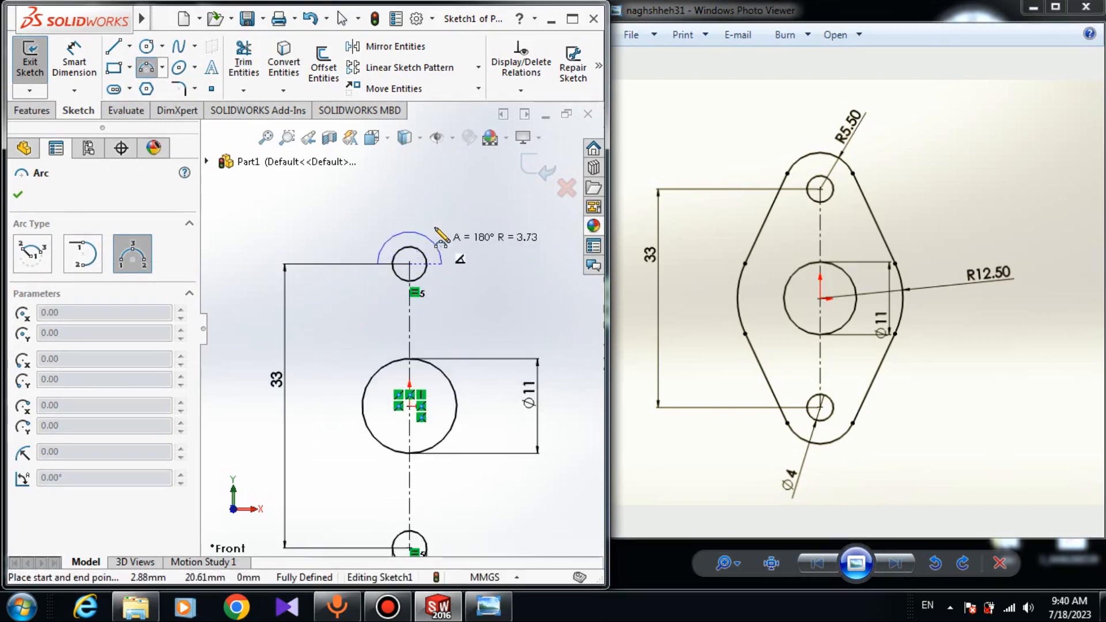
{"action": "left_click", "coordinate": [427, 245]}
Step: Draw a three-point arc of about 4.13 mm radius below the lower small circle and leave the arc command
{"action": "scroll", "coordinate": [406, 375], "scroll_direction": "up", "scroll_amount": 3}
{"action": "scroll", "coordinate": [398, 422], "scroll_direction": "down", "scroll_amount": 2}
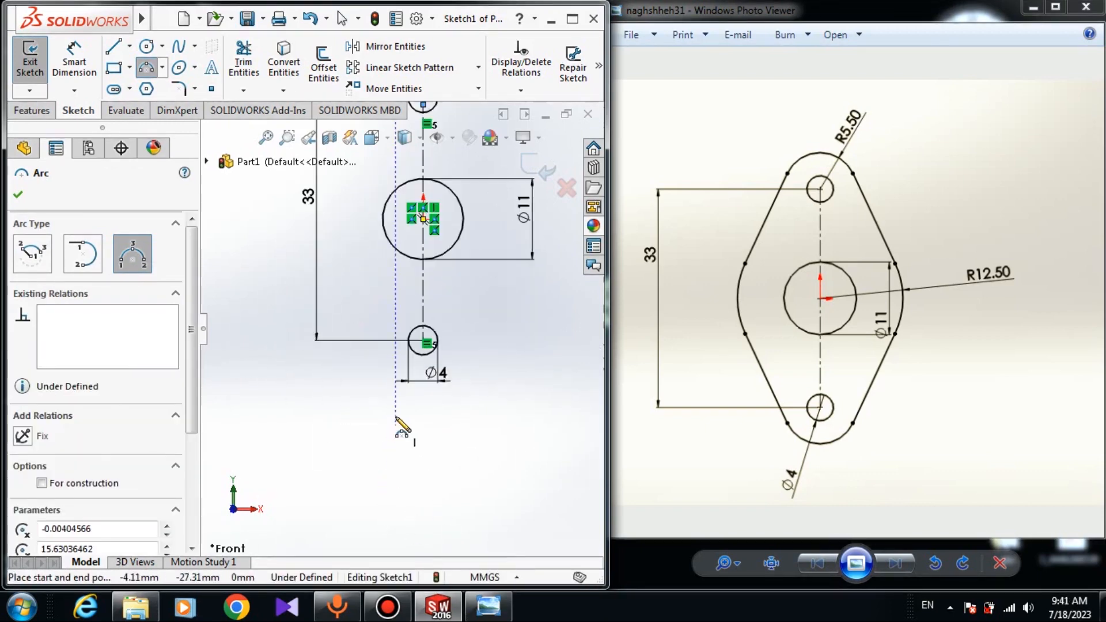
{"action": "left_click", "coordinate": [395, 358]}
{"action": "left_click", "coordinate": [456, 358]}
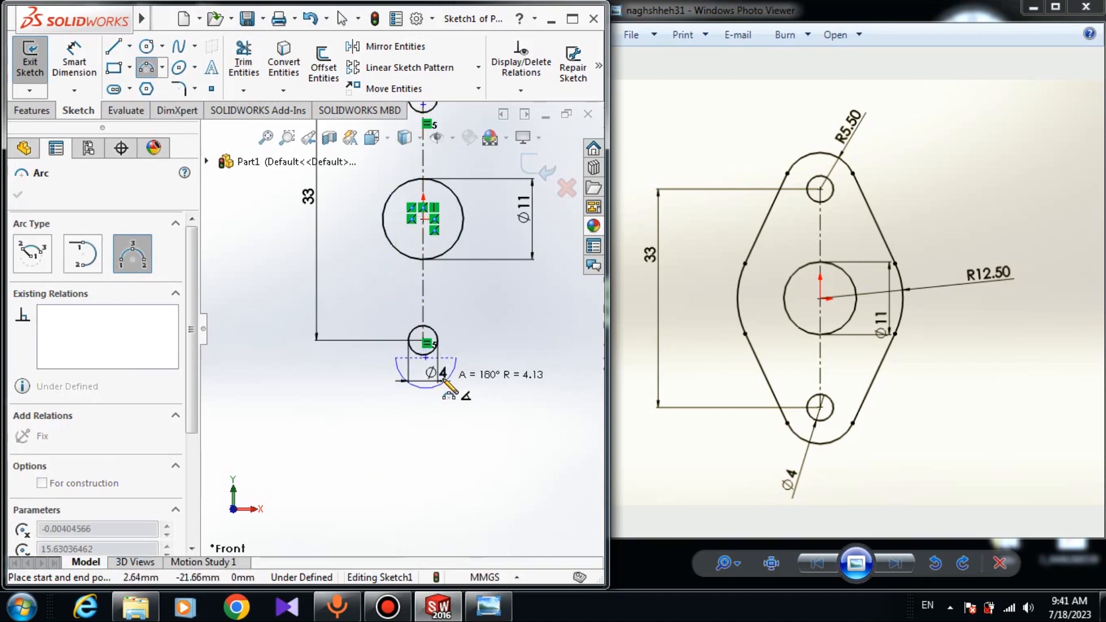
{"action": "left_click", "coordinate": [426, 389]}
{"action": "key", "text": "Escape"}
Step: Add a Concentric relation between the lower arc and the lower small circle
{"action": "scroll", "coordinate": [461, 369], "scroll_direction": "up", "scroll_amount": 3}
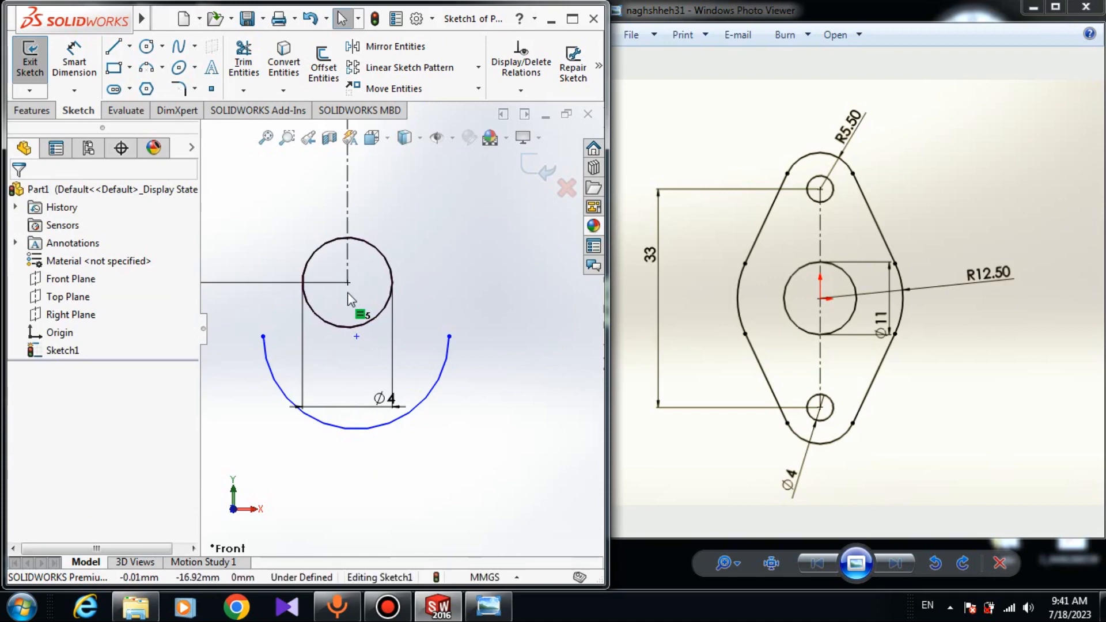
{"action": "scroll", "coordinate": [356, 296], "scroll_direction": "down", "scroll_amount": 2}
{"action": "scroll", "coordinate": [368, 305], "scroll_direction": "up", "scroll_amount": 6}
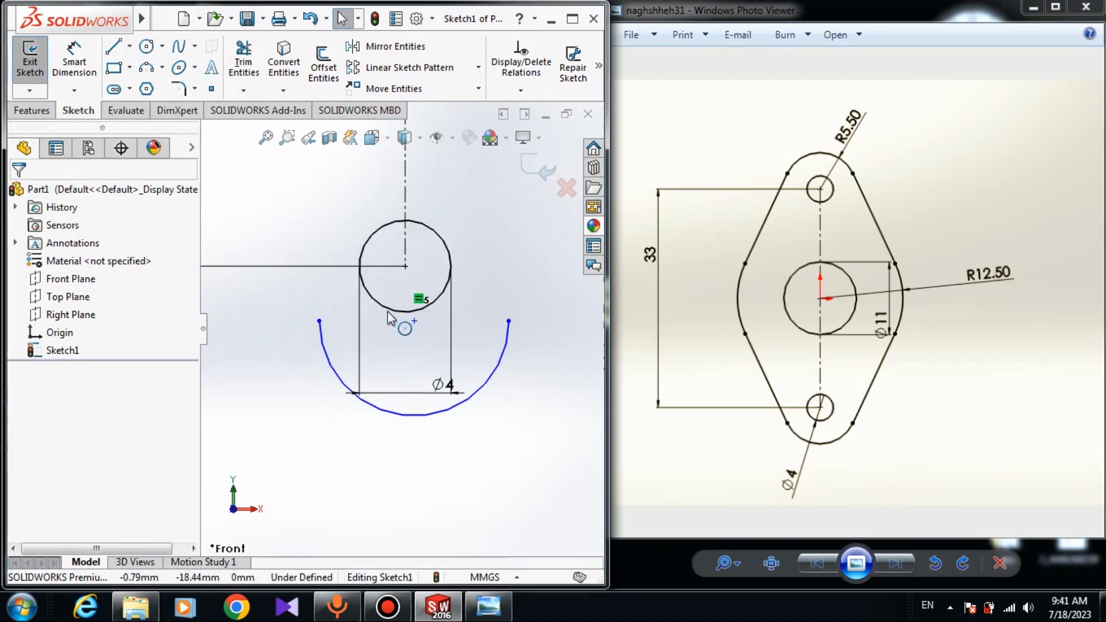
{"action": "scroll", "coordinate": [386, 311], "scroll_direction": "down", "scroll_amount": 3}
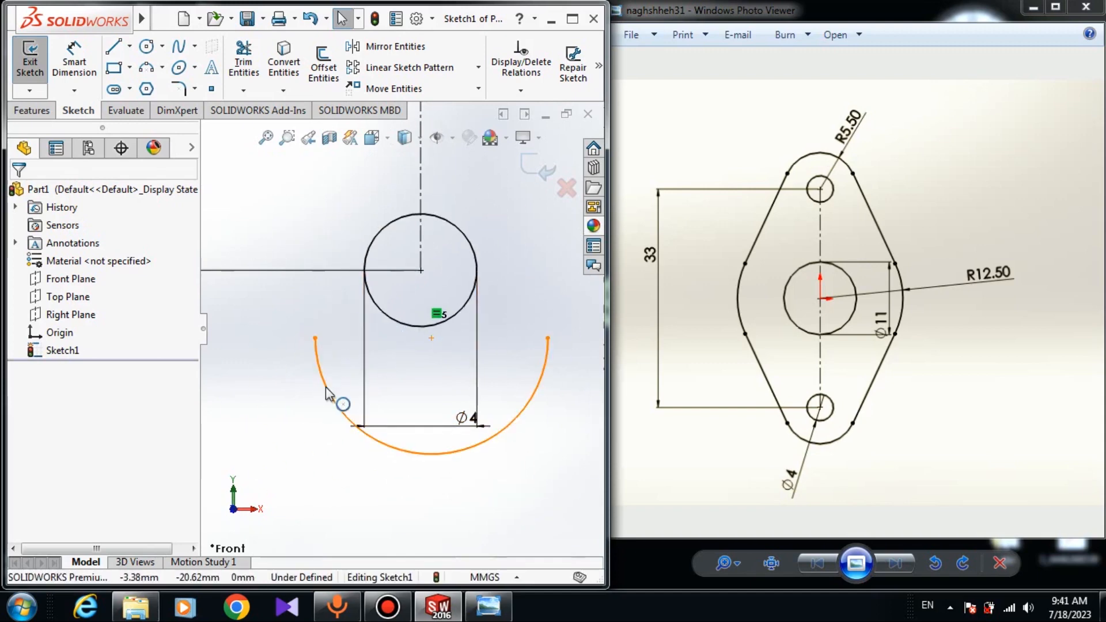
{"action": "left_click", "coordinate": [342, 412]}
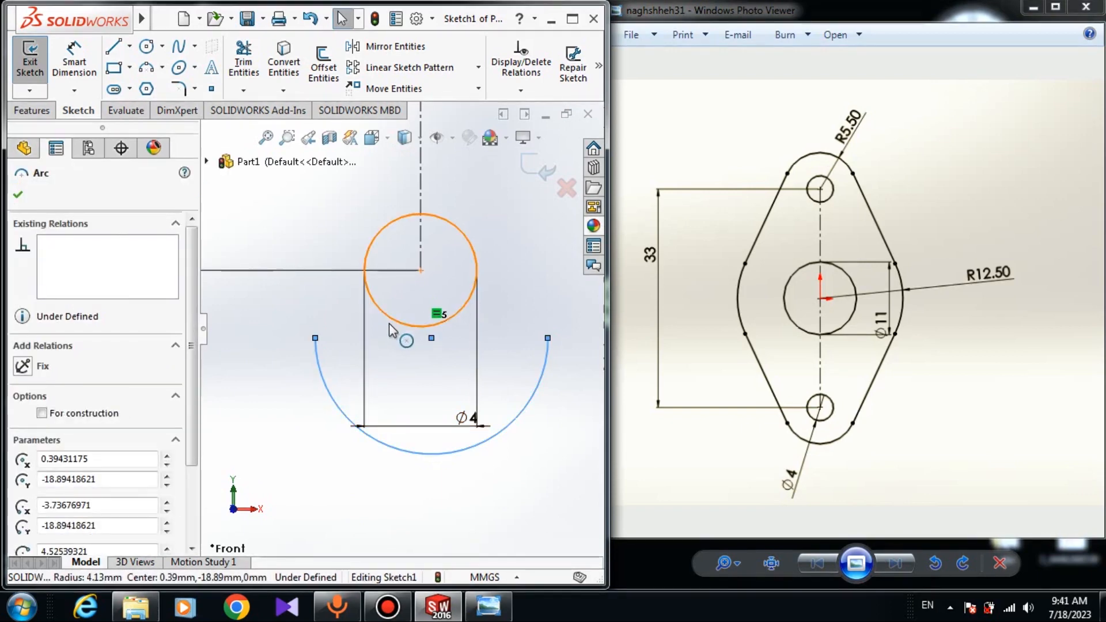
{"action": "left_click", "coordinate": [388, 323], "text": "ctrl"}
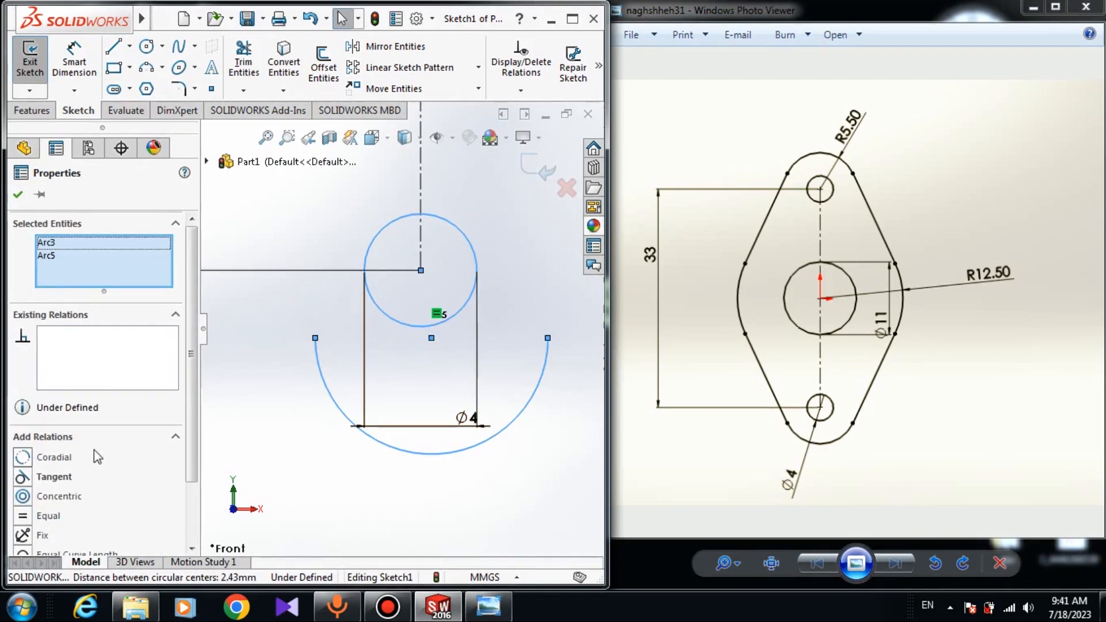
{"action": "left_click", "coordinate": [23, 495]}
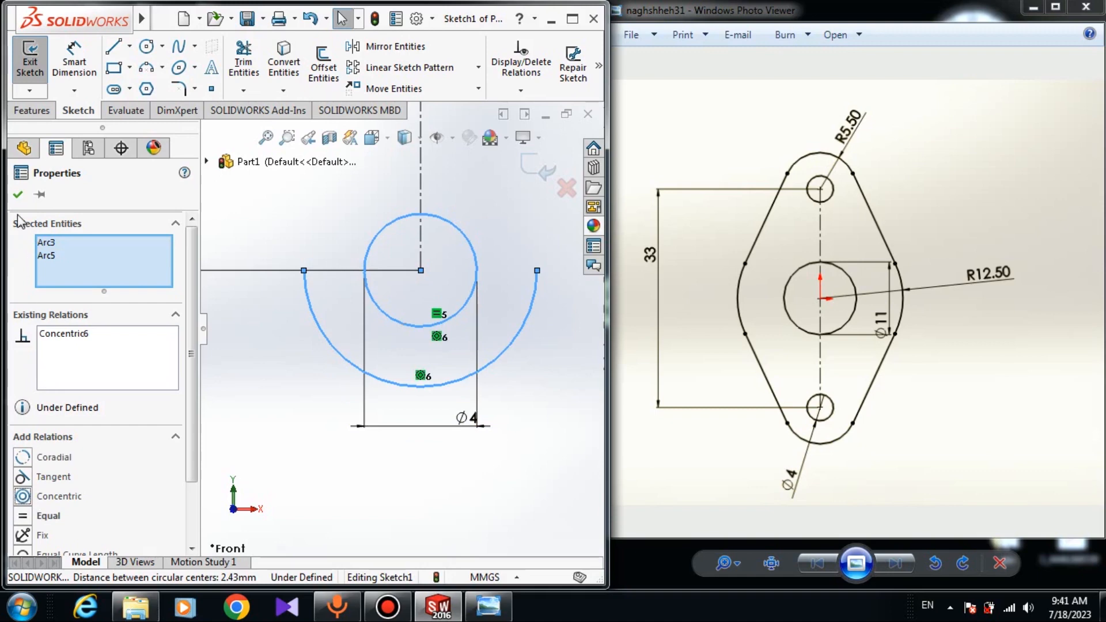
{"action": "left_click", "coordinate": [18, 194]}
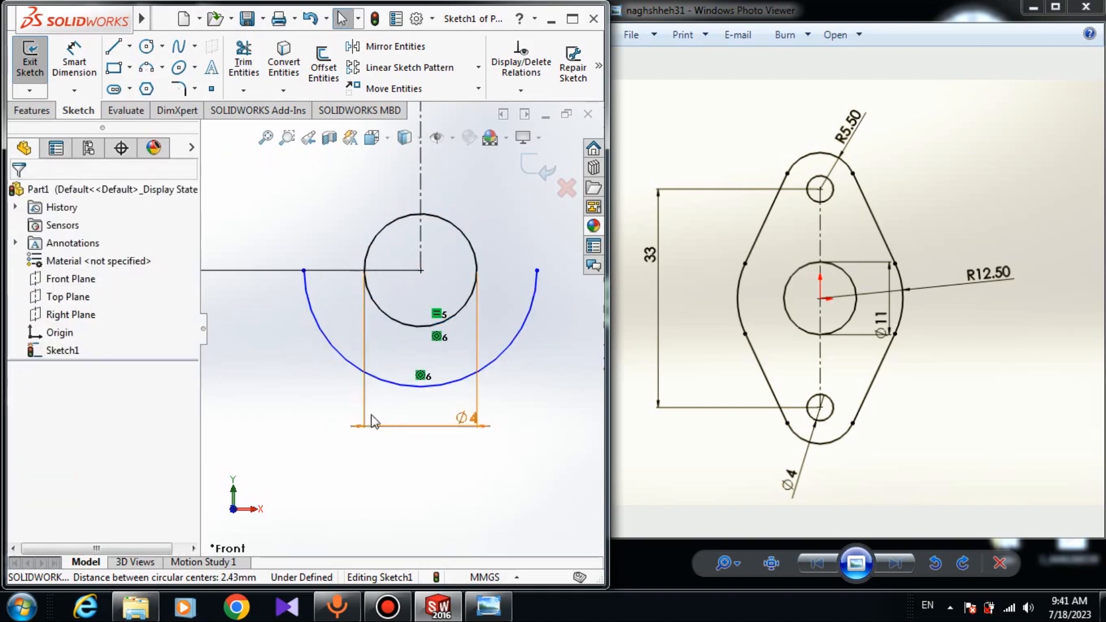
Step: Add a Concentric relation between the upper arc and the upper small circle
{"action": "scroll", "coordinate": [397, 292], "scroll_direction": "up", "scroll_amount": 5}
{"action": "scroll", "coordinate": [402, 190], "scroll_direction": "up", "scroll_amount": 3}
{"action": "scroll", "coordinate": [400, 190], "scroll_direction": "down", "scroll_amount": 7}
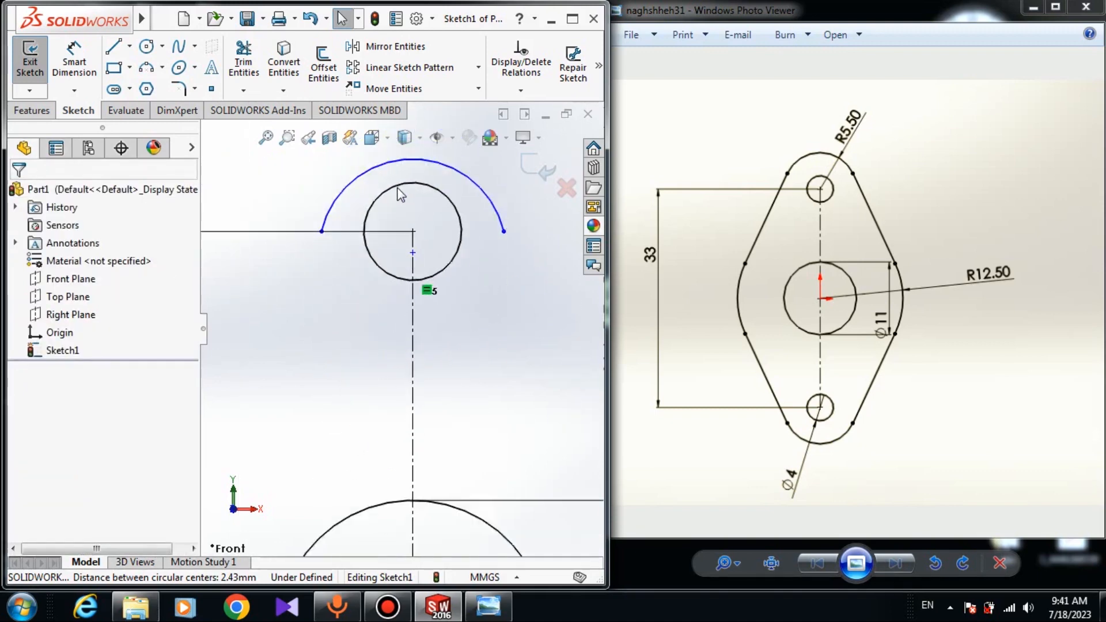
{"action": "scroll", "coordinate": [401, 194], "scroll_direction": "up", "scroll_amount": 3}
{"action": "scroll", "coordinate": [415, 259], "scroll_direction": "down", "scroll_amount": 4}
{"action": "left_click", "coordinate": [425, 252]}
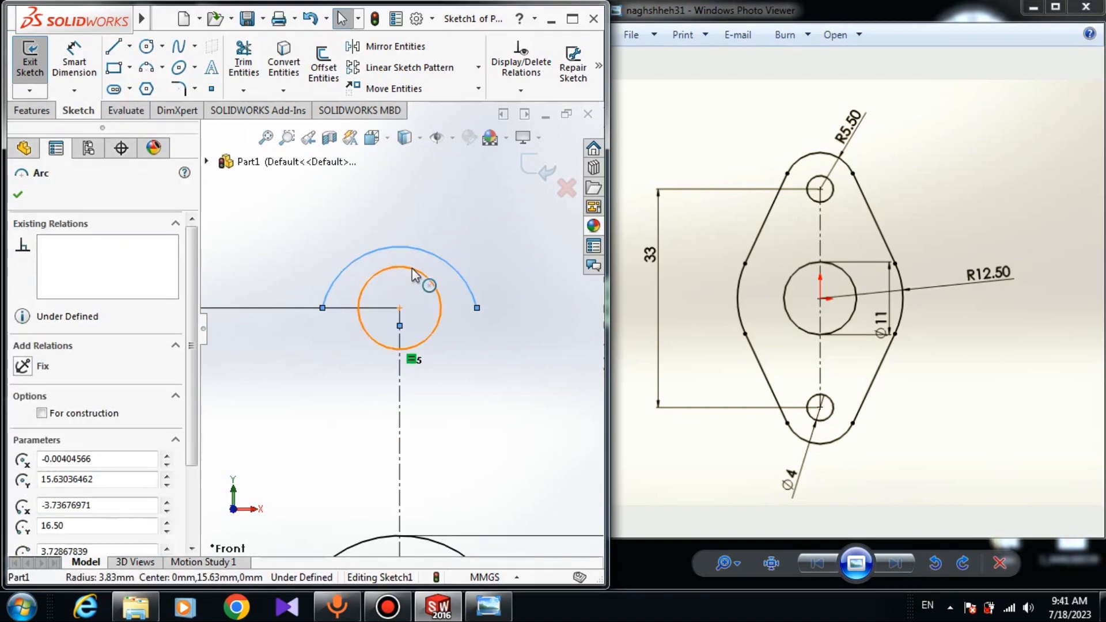
{"action": "left_click", "coordinate": [412, 275], "text": "ctrl"}
{"action": "left_click", "coordinate": [23, 497]}
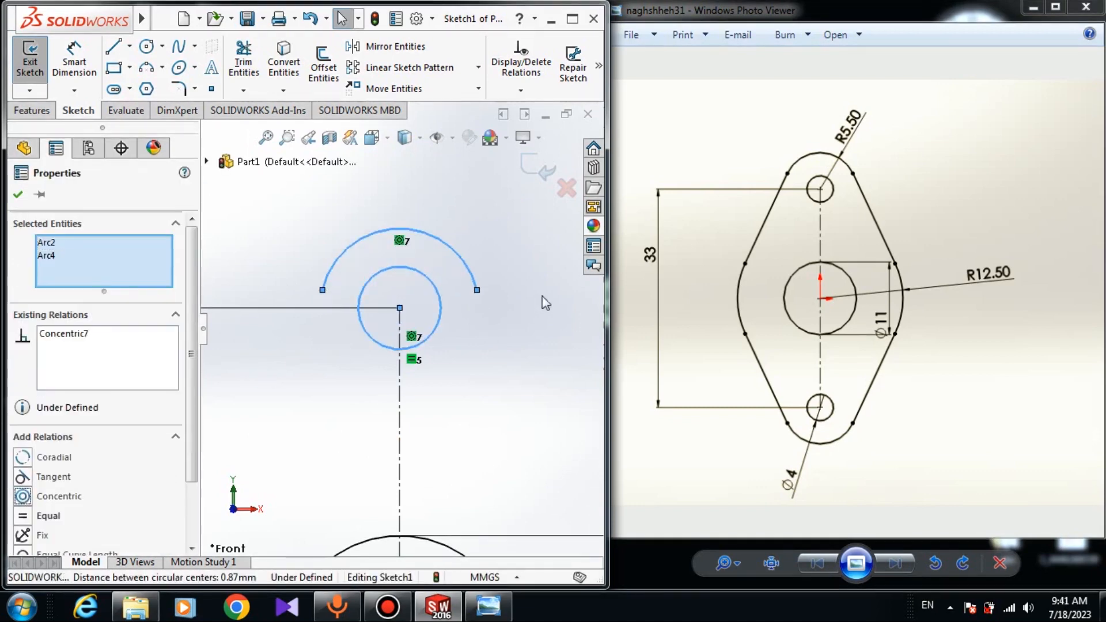
{"action": "left_click", "coordinate": [14, 195]}
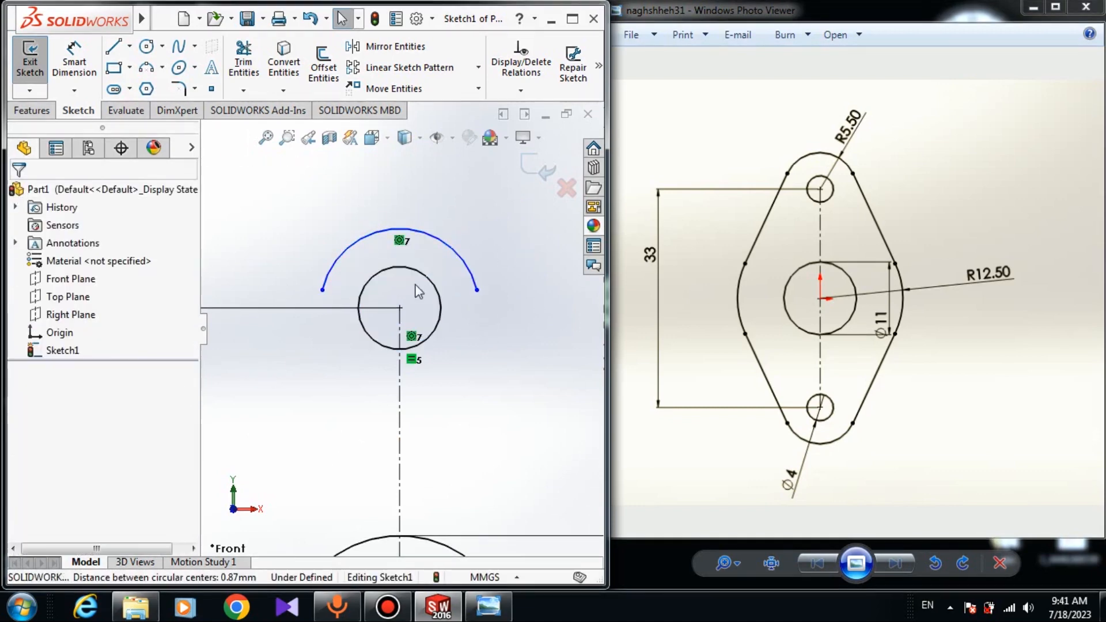
Step: Dimension the lower arc with a radius of 5.5 mm and leave the Smart Dimension command
{"action": "scroll", "coordinate": [338, 443], "scroll_direction": "up", "scroll_amount": 6}
{"action": "scroll", "coordinate": [346, 440], "scroll_direction": "down", "scroll_amount": 5}
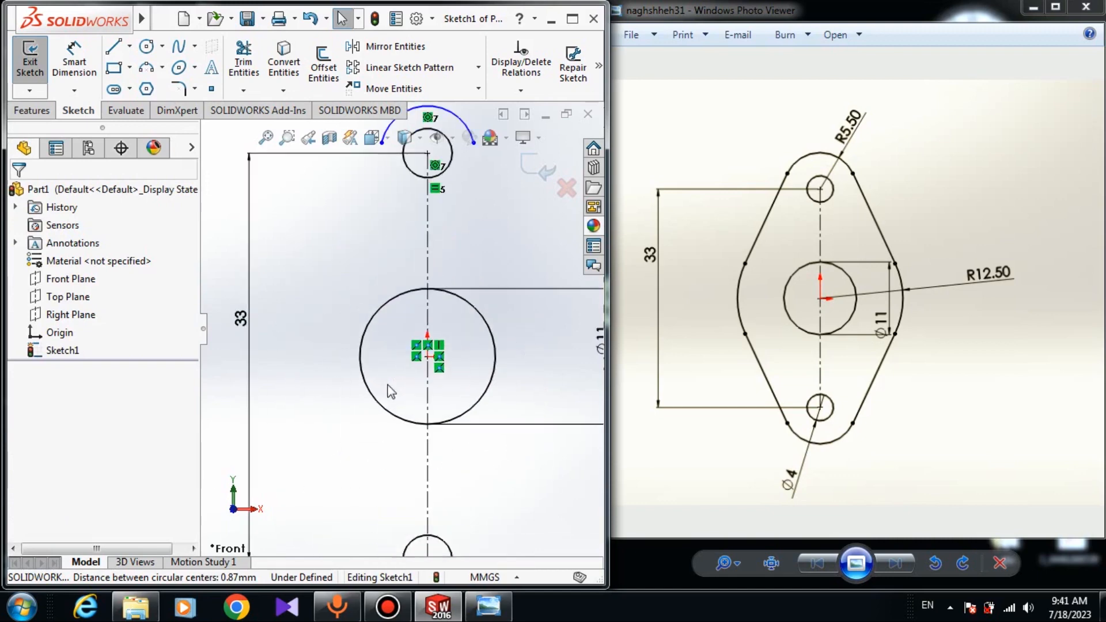
{"action": "scroll", "coordinate": [398, 345], "scroll_direction": "up", "scroll_amount": 4}
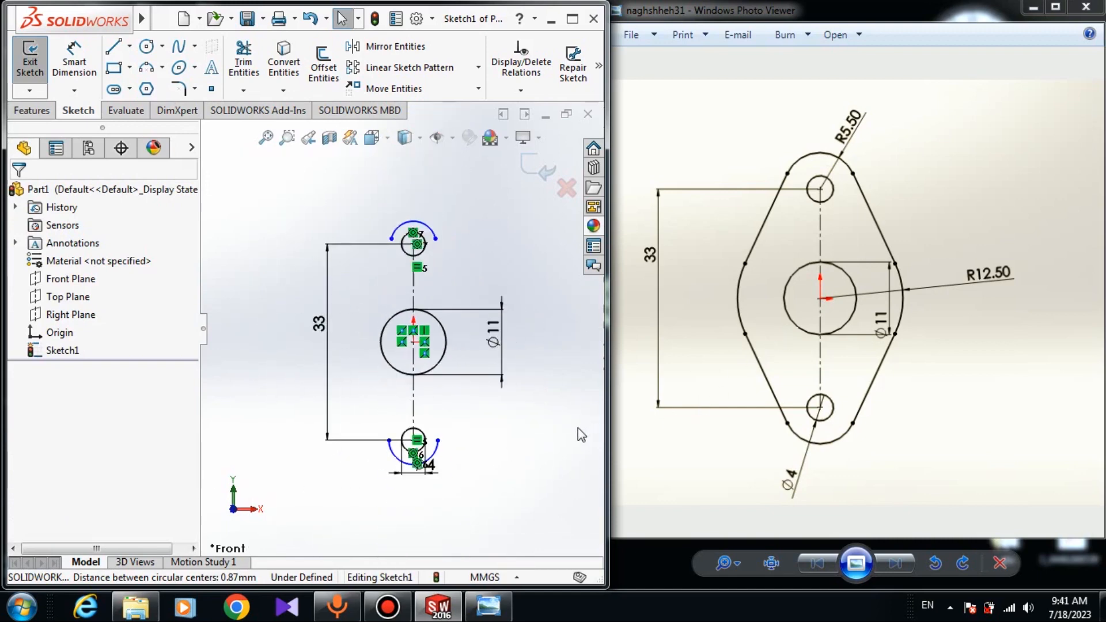
{"action": "left_click", "coordinate": [74, 64]}
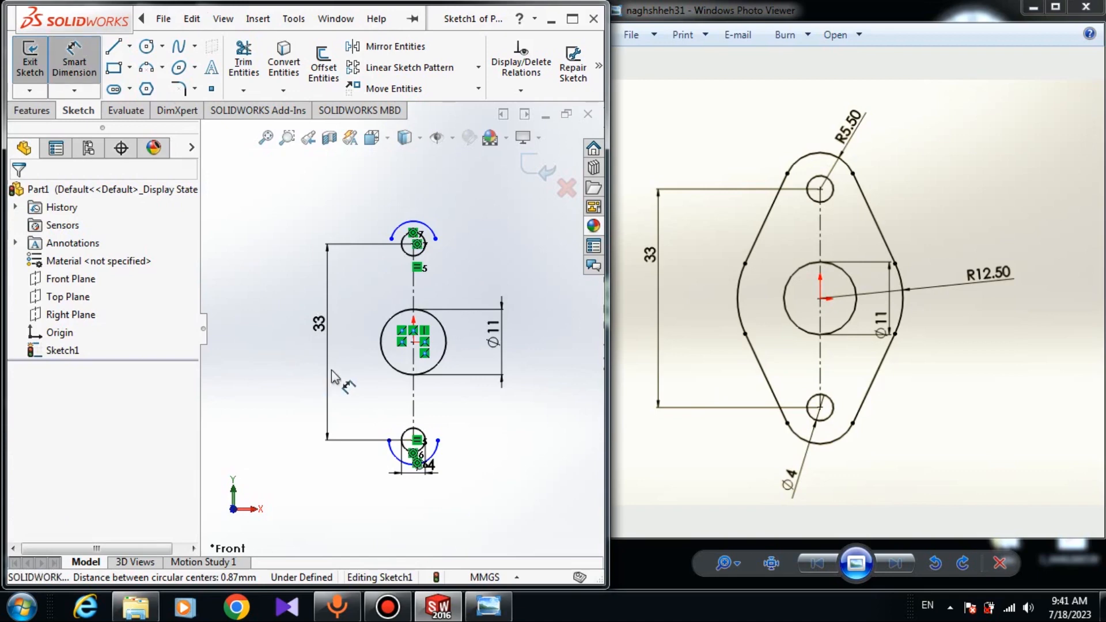
{"action": "left_click", "coordinate": [396, 461]}
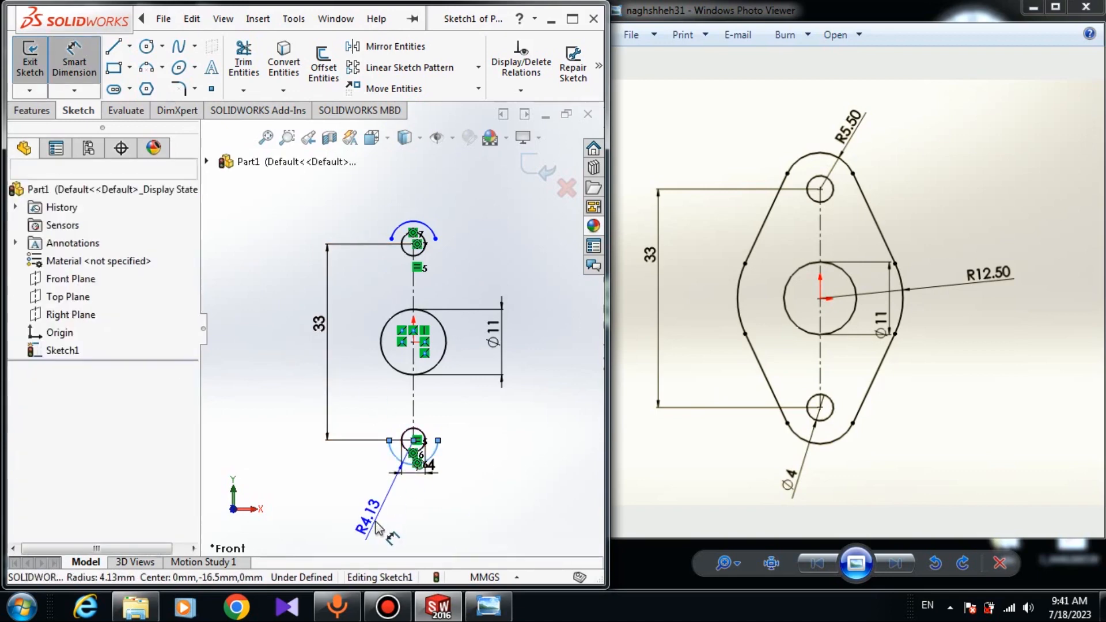
{"action": "left_click", "coordinate": [374, 506]}
{"action": "type", "text": "5.5"}
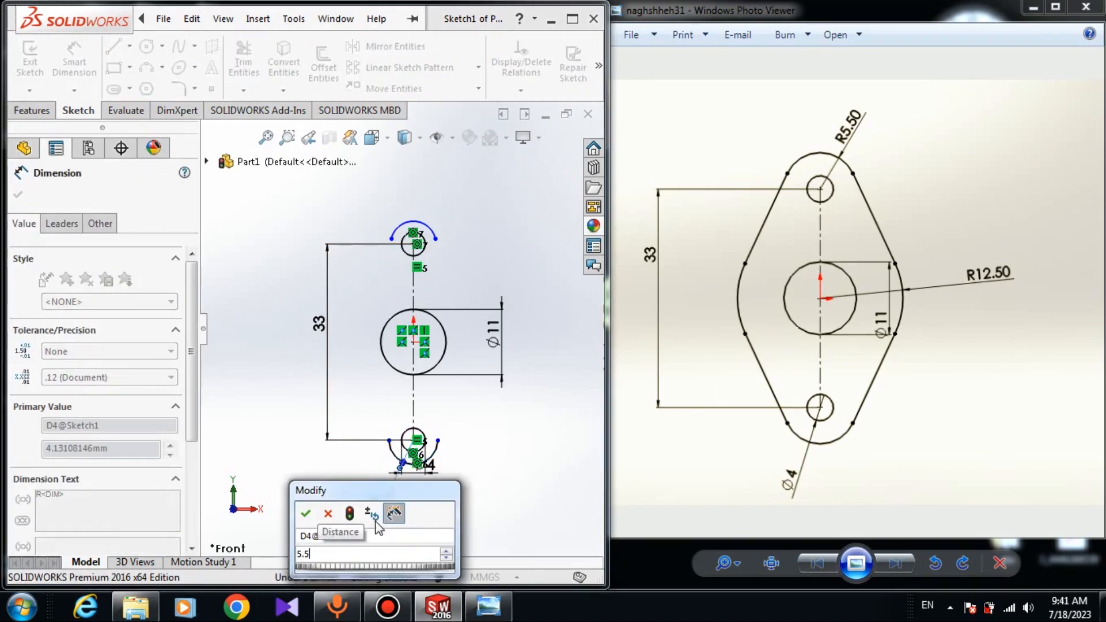
{"action": "left_click", "coordinate": [305, 513]}
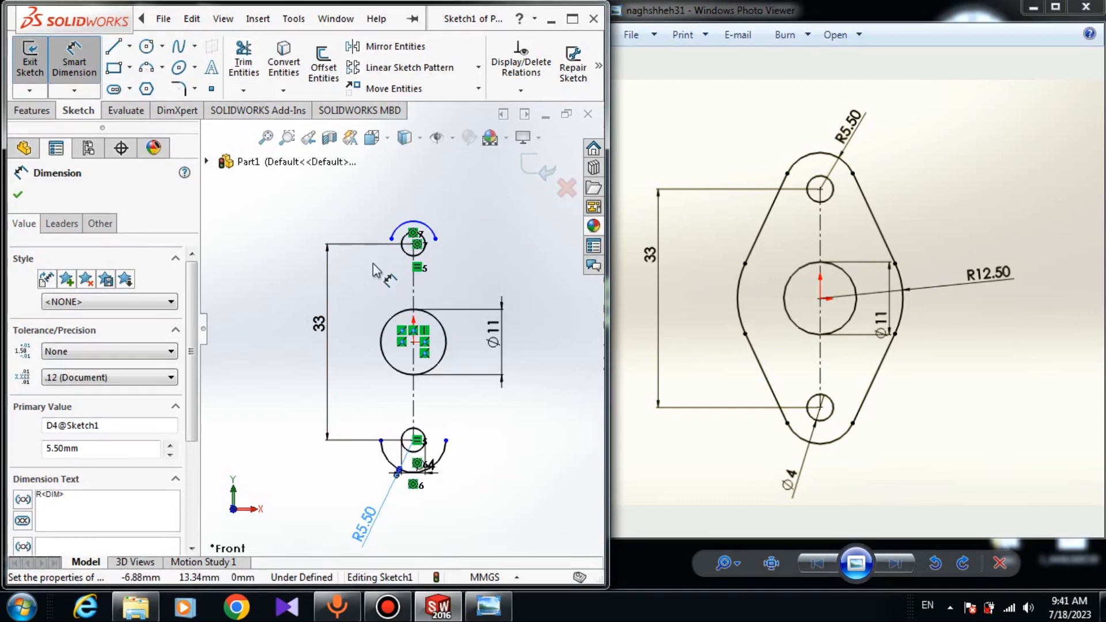
{"action": "key", "text": "Escape"}
Step: Add a Horizontal relation between the two endpoints of the upper arc
{"action": "scroll", "coordinate": [304, 259], "scroll_direction": "down", "scroll_amount": 8}
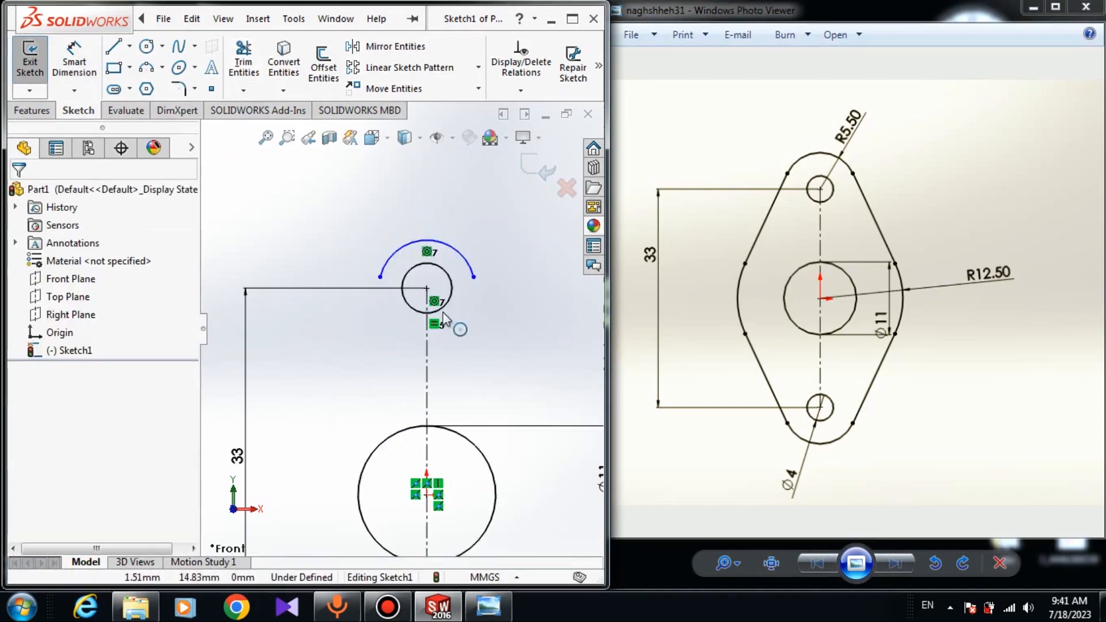
{"action": "left_click", "coordinate": [301, 247]}
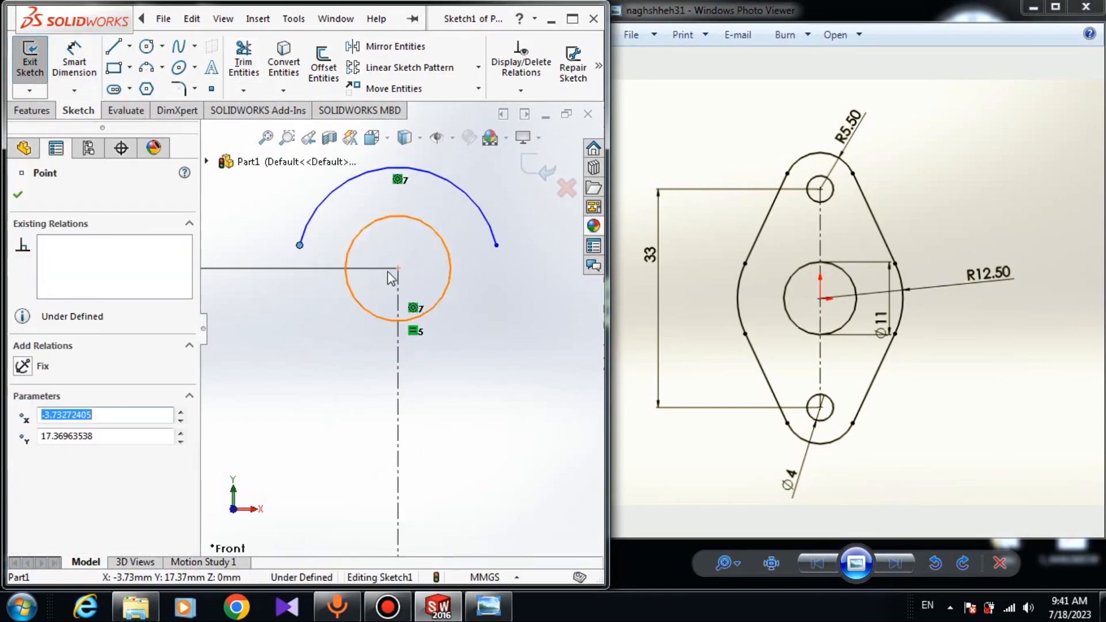
{"action": "left_click", "coordinate": [498, 247], "text": "ctrl"}
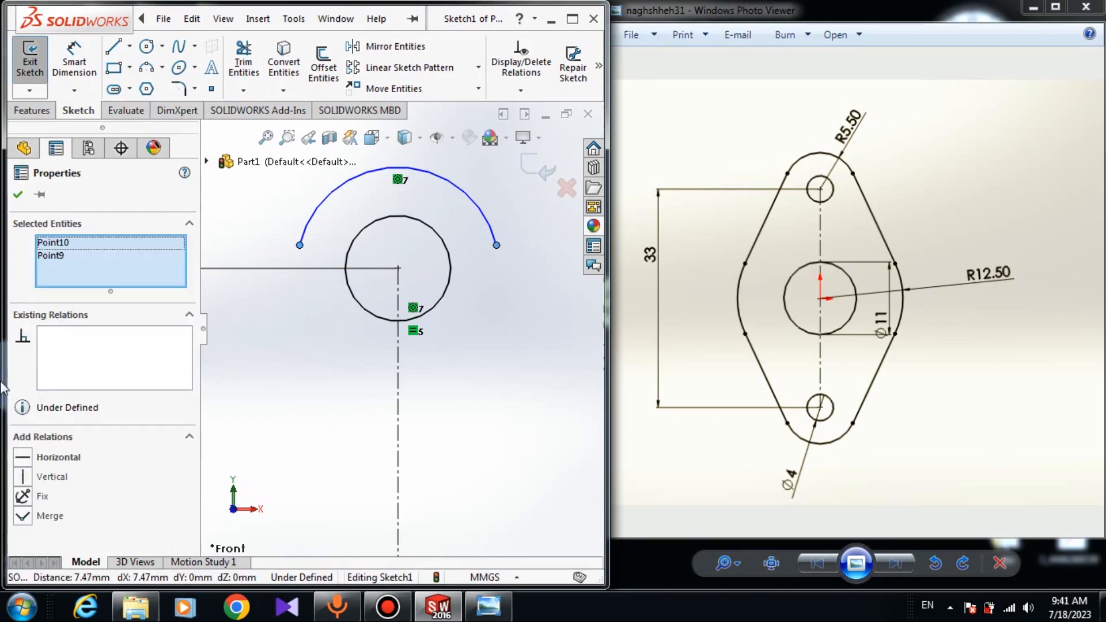
{"action": "left_click", "coordinate": [29, 459]}
{"action": "scroll", "coordinate": [415, 364], "scroll_direction": "up", "scroll_amount": 10}
{"action": "scroll", "coordinate": [402, 441], "scroll_direction": "down", "scroll_amount": 7}
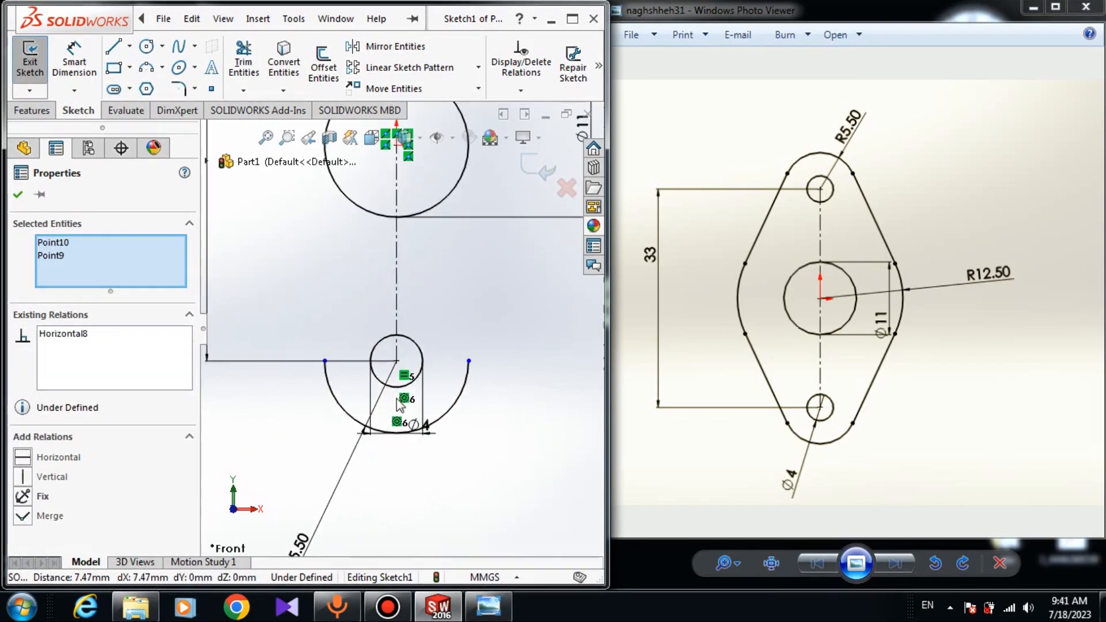
{"action": "key", "text": "Escape"}
Step: Add a Horizontal relation between the two endpoints of the lower arc
{"action": "left_click", "coordinate": [326, 361]}
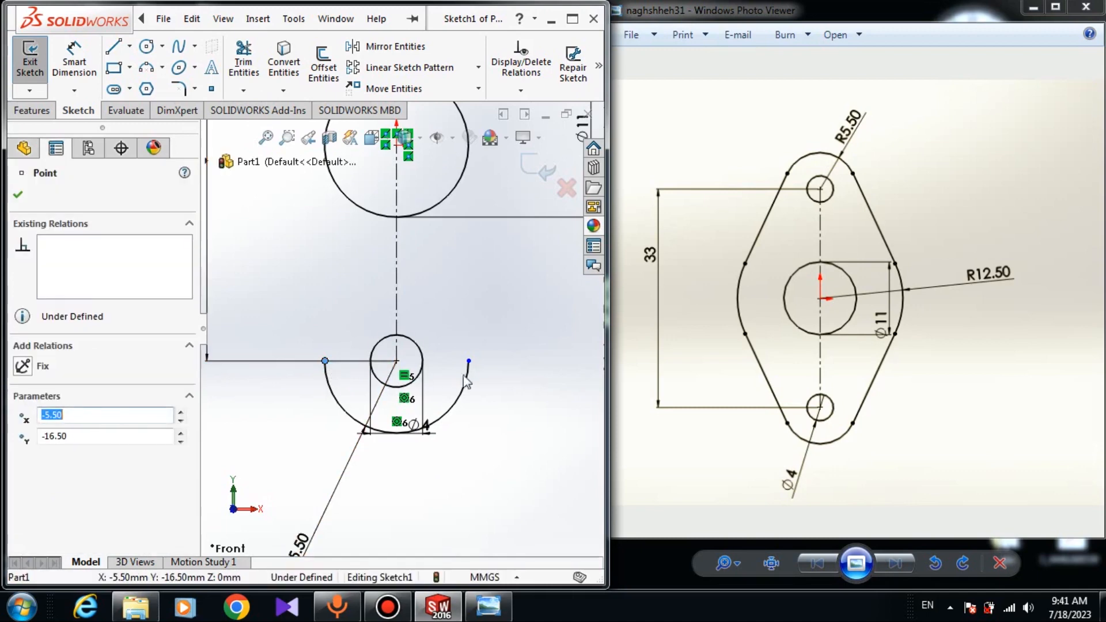
{"action": "left_click", "coordinate": [468, 361], "text": "ctrl"}
{"action": "left_click", "coordinate": [29, 455]}
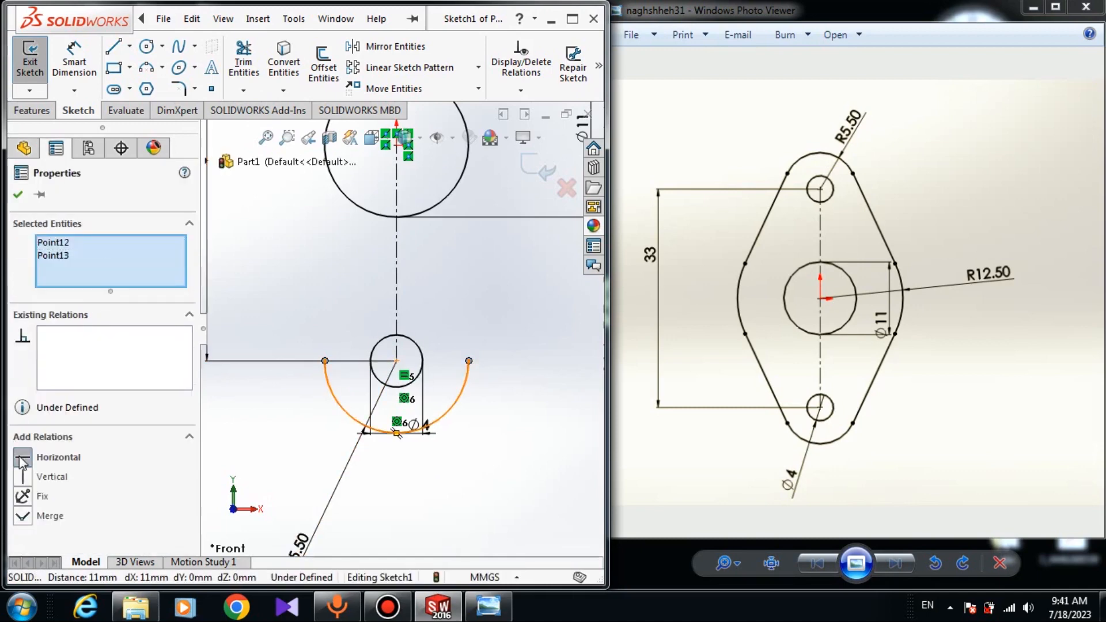
{"action": "key", "text": "Escape"}
{"action": "scroll", "coordinate": [391, 343], "scroll_direction": "up", "scroll_amount": 5}
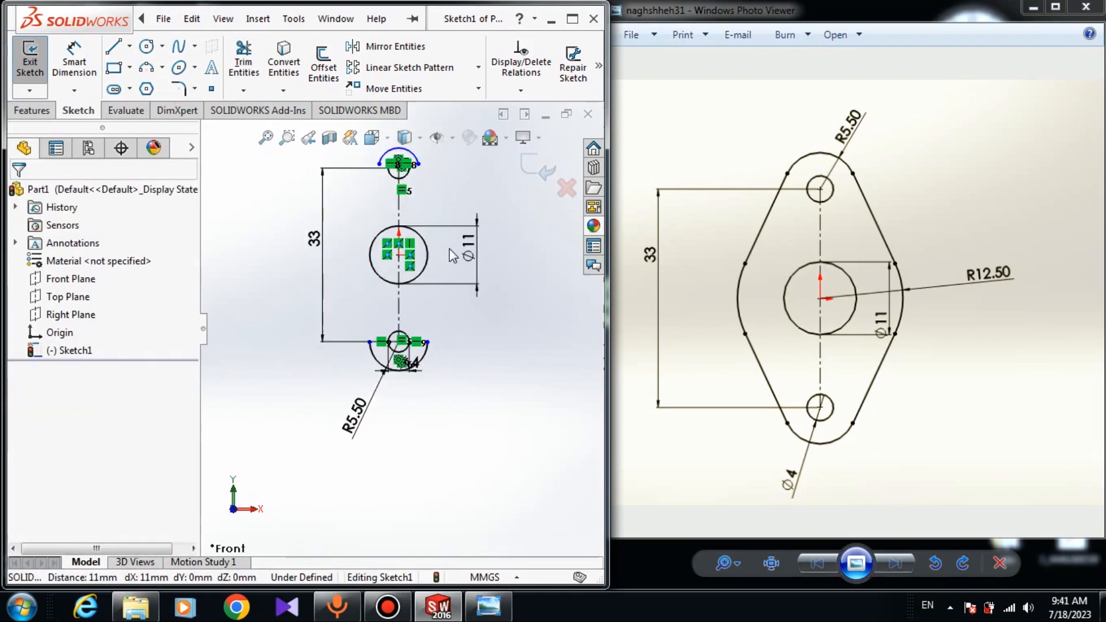
Step: Draw two lines from the endpoints of the lower arc, one at each side, sloping upward and outward
{"action": "left_click", "coordinate": [113, 47]}
{"action": "scroll", "coordinate": [346, 334], "scroll_direction": "down", "scroll_amount": 2}
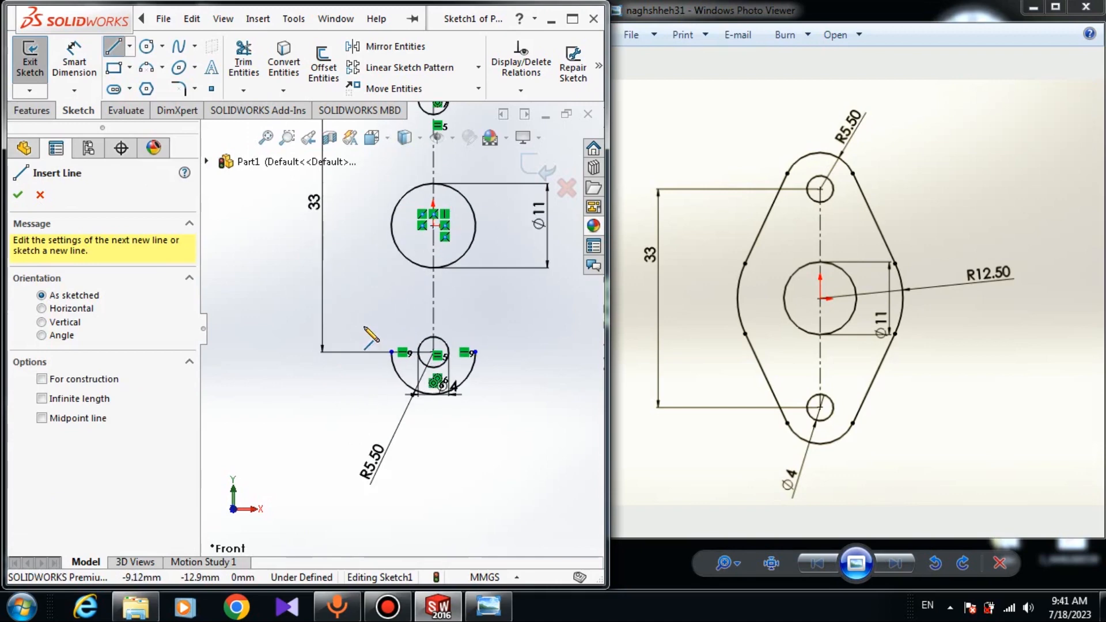
{"action": "left_click", "coordinate": [392, 352]}
{"action": "left_click", "coordinate": [347, 246]}
{"action": "key", "text": "Escape"}
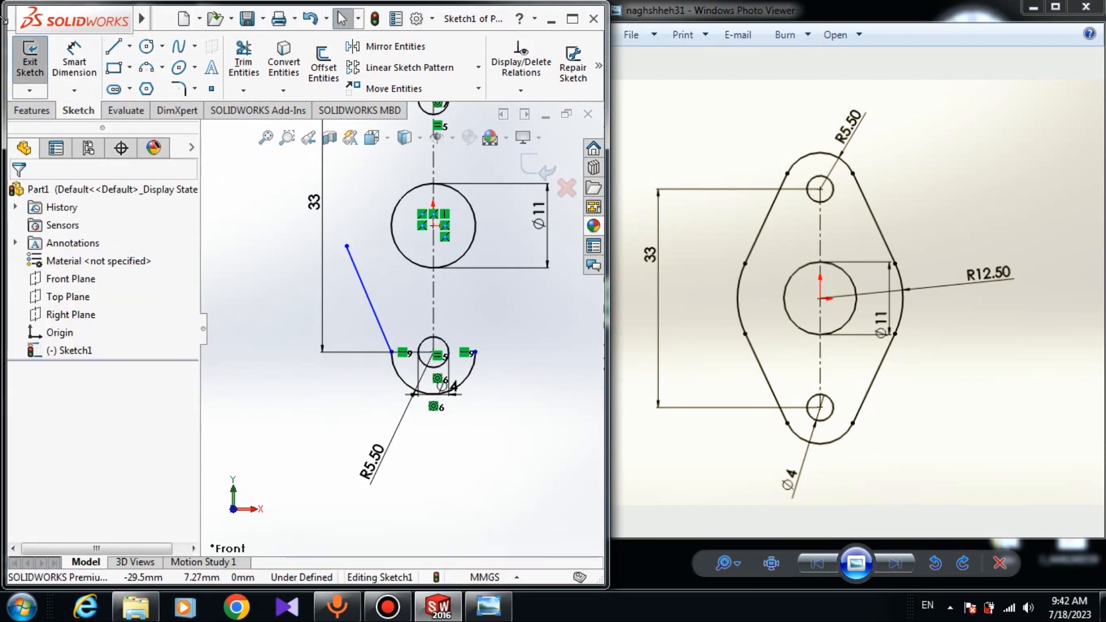
{"action": "left_click", "coordinate": [122, 49]}
{"action": "left_click", "coordinate": [475, 352]}
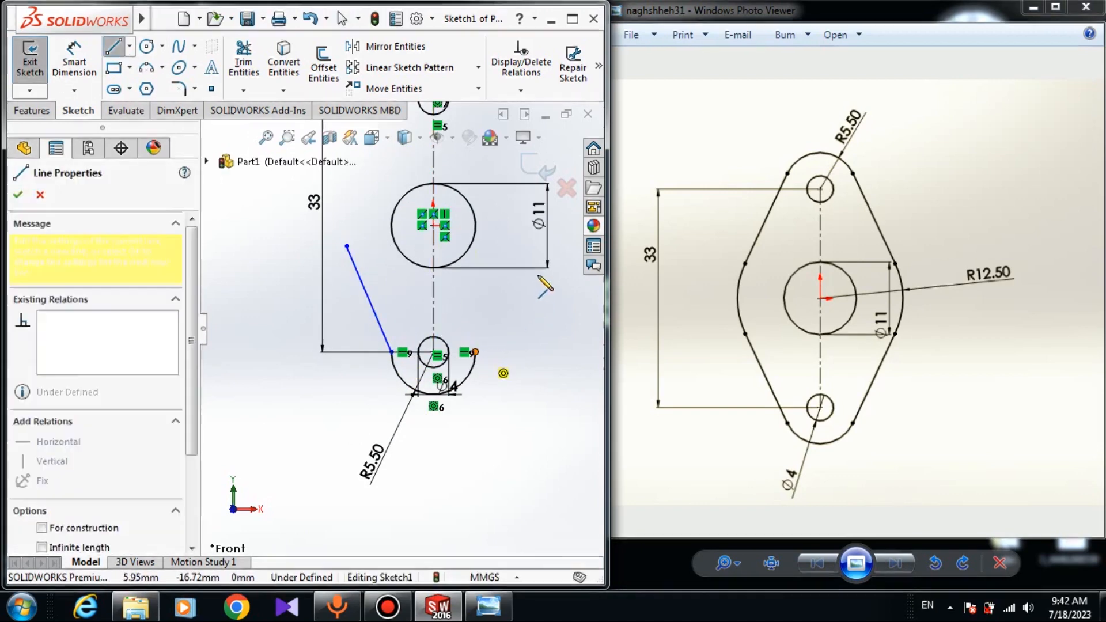
{"action": "left_click", "coordinate": [542, 251]}
{"action": "key", "text": "Escape"}
Step: Draw a line about 11 mm long from the left endpoint of the upper arc, sloping downward and outward
{"action": "scroll", "coordinate": [433, 245], "scroll_direction": "up", "scroll_amount": 5}
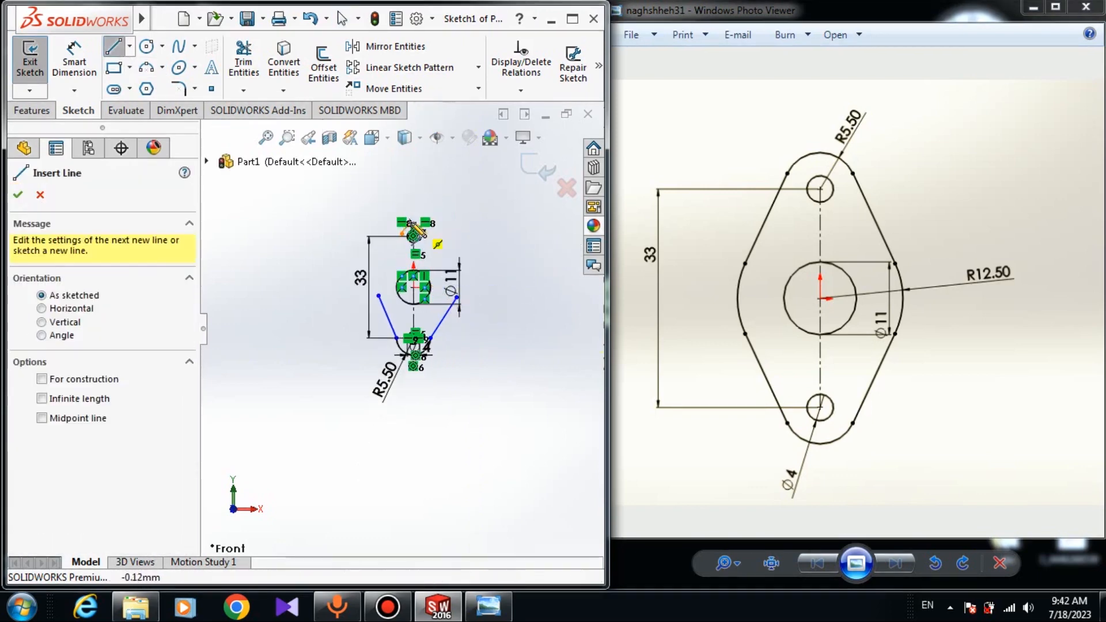
{"action": "scroll", "coordinate": [397, 230], "scroll_direction": "down", "scroll_amount": 10}
{"action": "left_click", "coordinate": [419, 289]}
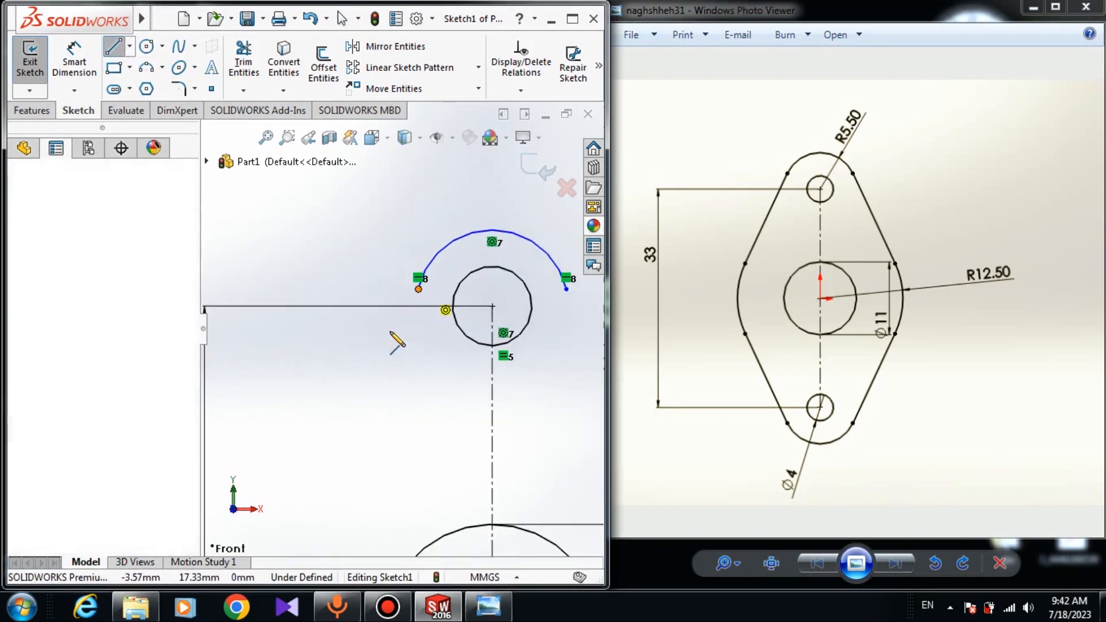
{"action": "left_click", "coordinate": [297, 470]}
{"action": "key", "text": "Escape"}
Step: Draw a line from the right endpoint of the upper arc, sloping downward and outward
{"action": "left_click", "coordinate": [116, 47]}
{"action": "scroll", "coordinate": [440, 351], "scroll_direction": "up", "scroll_amount": 4}
{"action": "scroll", "coordinate": [444, 355], "scroll_direction": "up", "scroll_amount": 2}
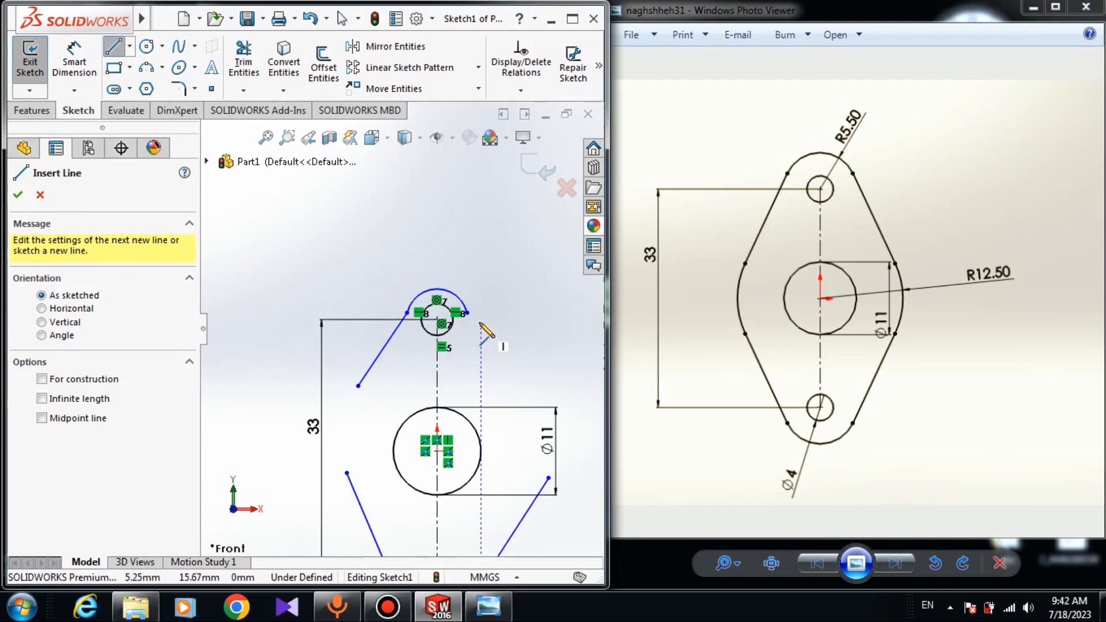
{"action": "left_click", "coordinate": [467, 312]}
{"action": "left_click", "coordinate": [538, 418]}
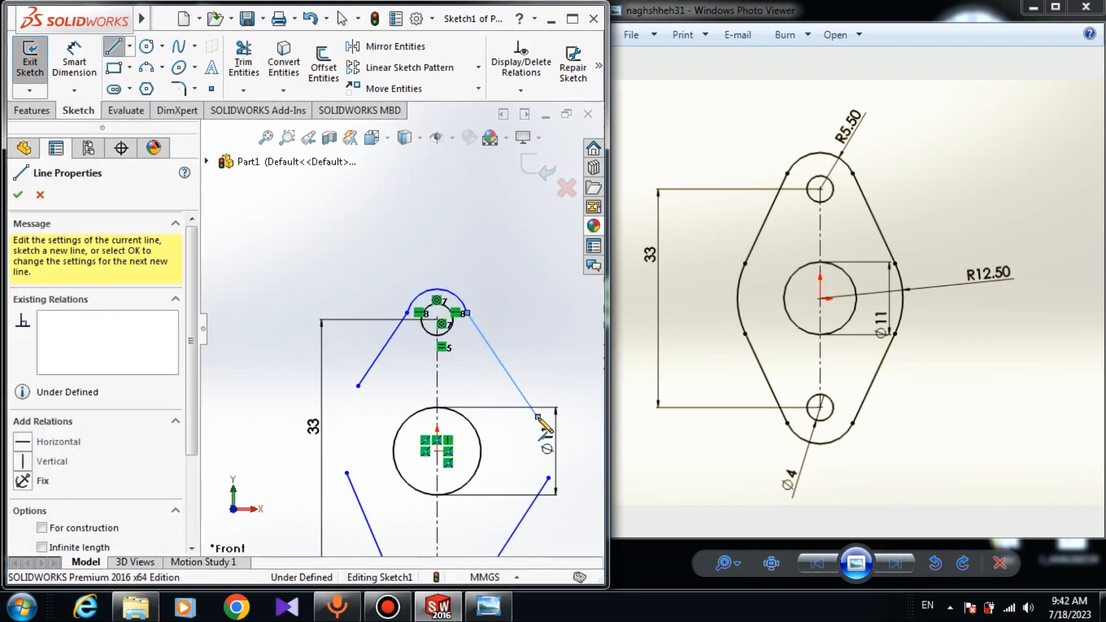
{"action": "key", "text": "Escape"}
Step: Add a Tangent relation between the upper arc and the upper-left line
{"action": "scroll", "coordinate": [460, 348], "scroll_direction": "down", "scroll_amount": 6}
{"action": "scroll", "coordinate": [292, 317], "scroll_direction": "up", "scroll_amount": 3}
{"action": "scroll", "coordinate": [459, 371], "scroll_direction": "down", "scroll_amount": 5}
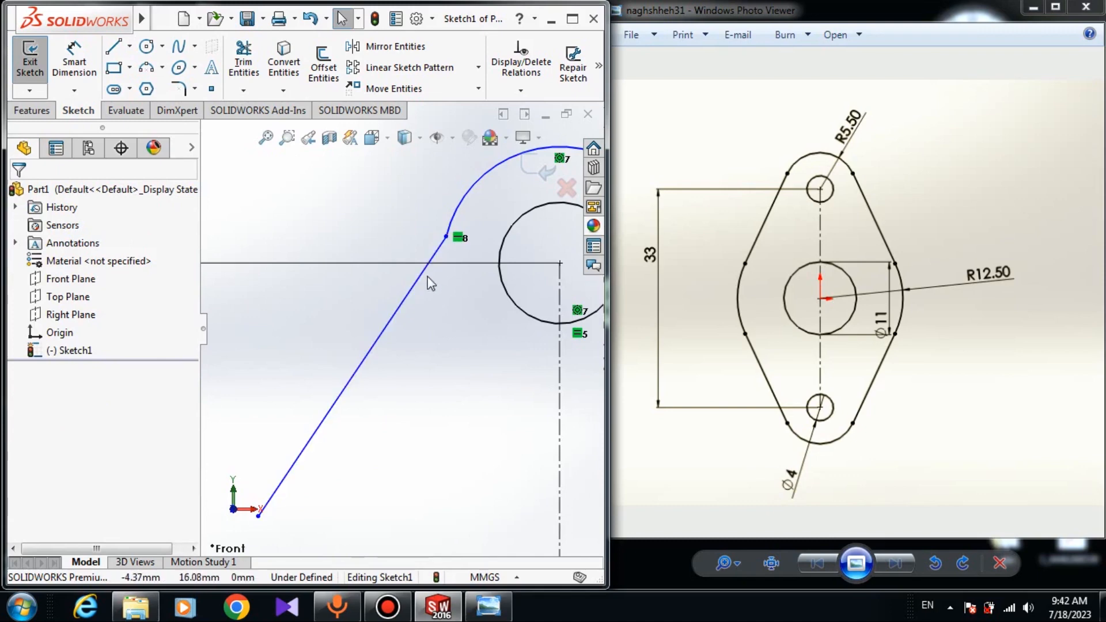
{"action": "left_click", "coordinate": [414, 285]}
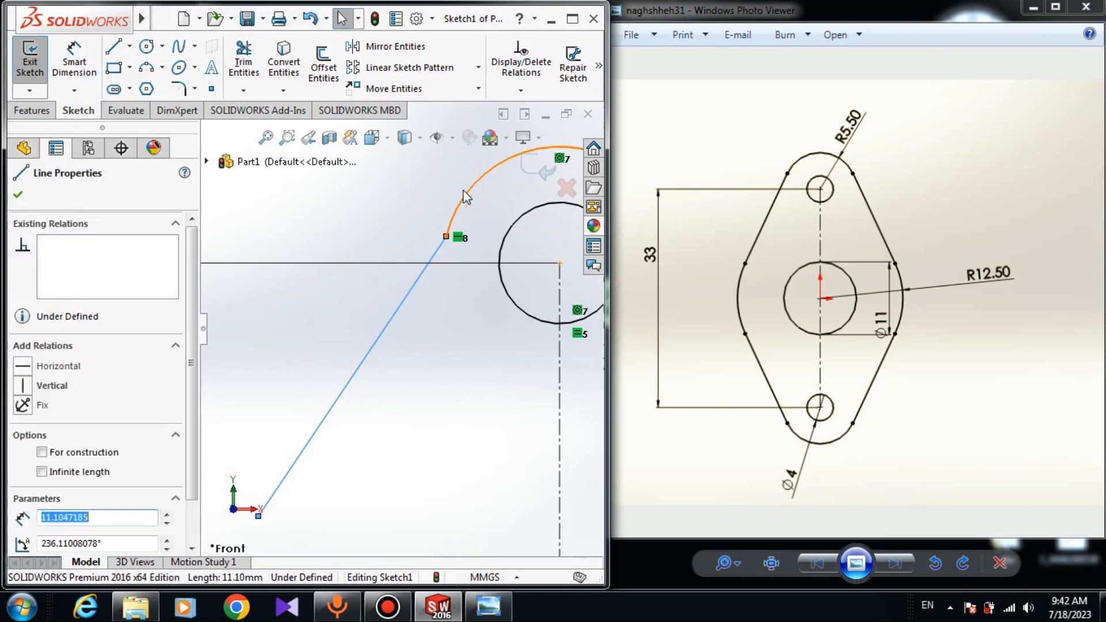
{"action": "left_click", "coordinate": [458, 203], "text": "ctrl"}
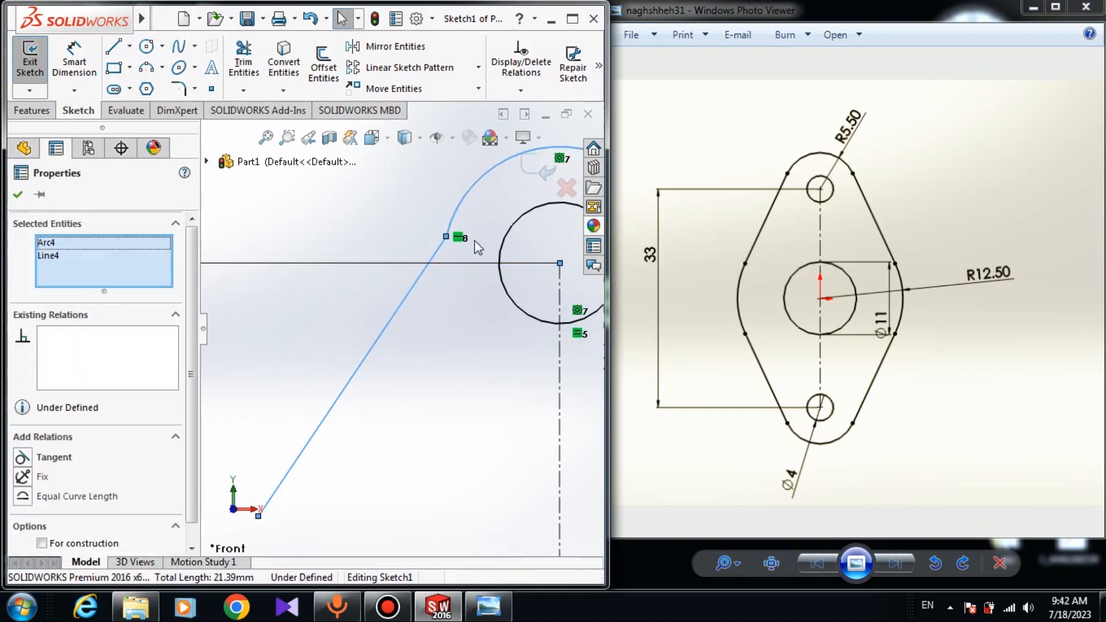
{"action": "left_click", "coordinate": [21, 458]}
{"action": "left_click", "coordinate": [385, 347]}
{"action": "scroll", "coordinate": [385, 346], "scroll_direction": "up", "scroll_amount": 7}
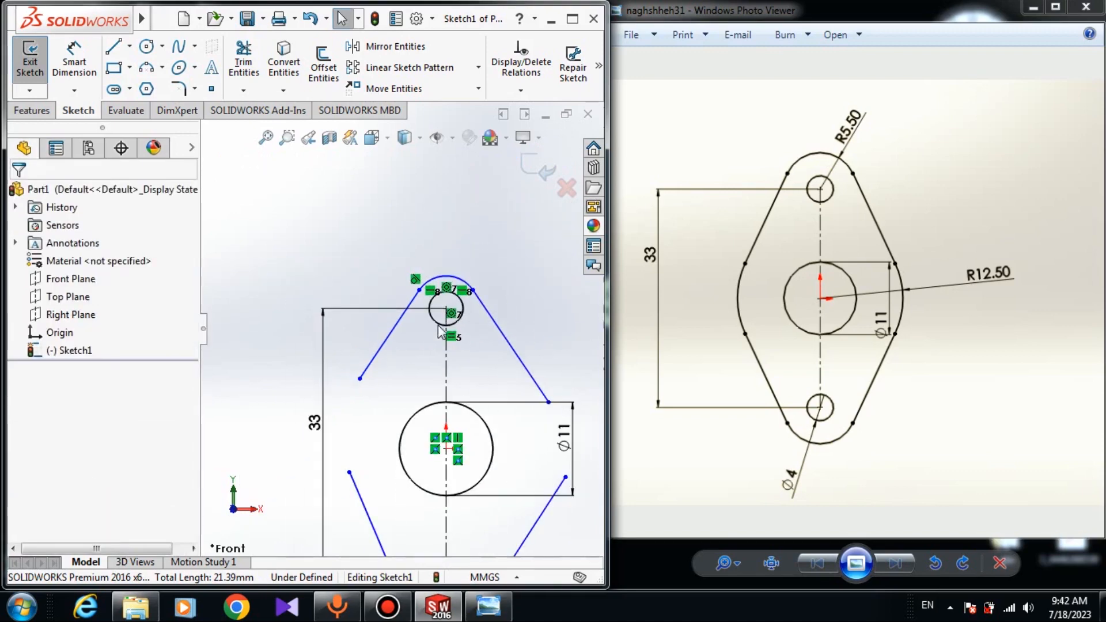
Step: Add a Tangent relation between the upper arc and the upper-right line
{"action": "scroll", "coordinate": [455, 316], "scroll_direction": "down", "scroll_amount": 5}
{"action": "left_click", "coordinate": [510, 268]}
{"action": "left_click", "coordinate": [455, 213], "text": "ctrl"}
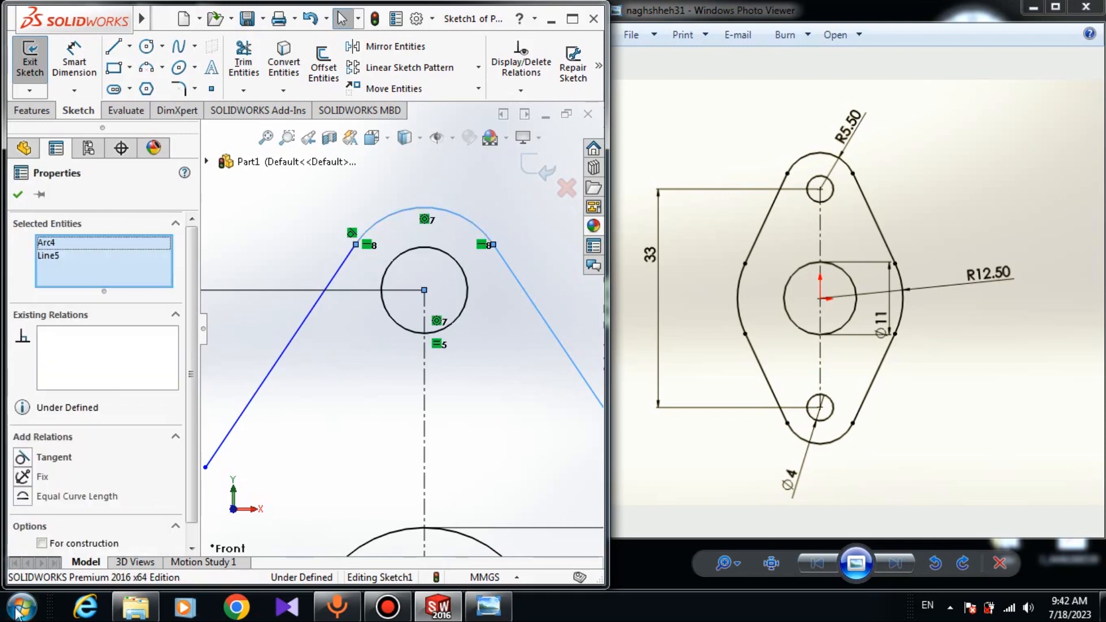
{"action": "left_click", "coordinate": [21, 459]}
Step: Add a Tangent relation between the lower arc and the lower-left line, and pull the line's free end outward
{"action": "scroll", "coordinate": [316, 327], "scroll_direction": "up", "scroll_amount": 4}
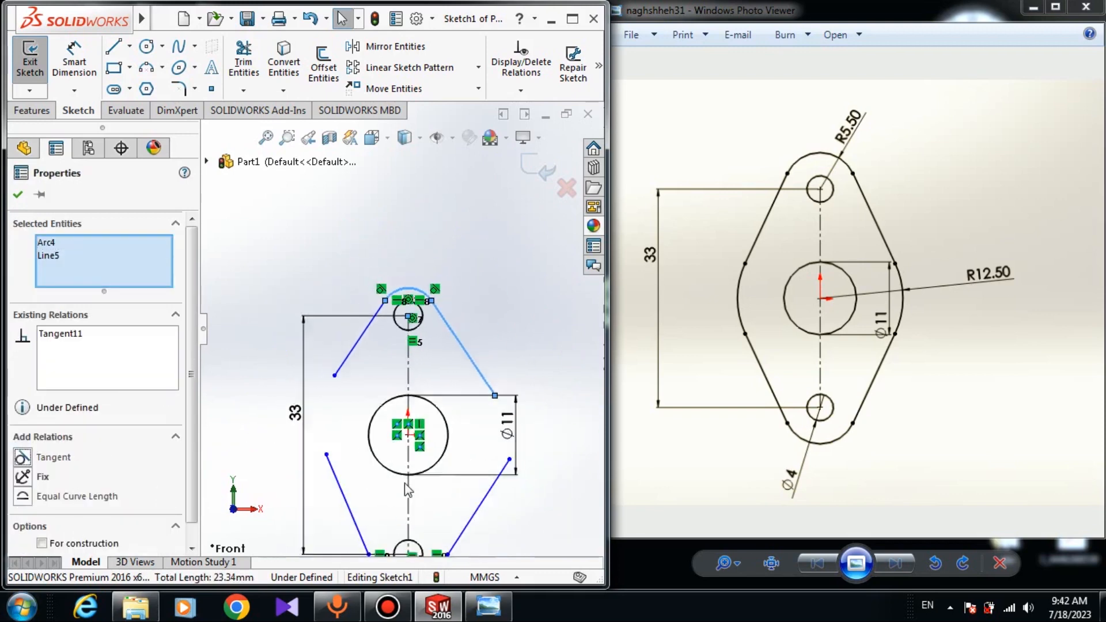
{"action": "scroll", "coordinate": [414, 487], "scroll_direction": "down", "scroll_amount": 4}
{"action": "scroll", "coordinate": [412, 483], "scroll_direction": "up", "scroll_amount": 3}
{"action": "scroll", "coordinate": [389, 446], "scroll_direction": "down", "scroll_amount": 5}
{"action": "left_click", "coordinate": [350, 346]}
{"action": "scroll", "coordinate": [350, 346], "scroll_direction": "up", "scroll_amount": 5}
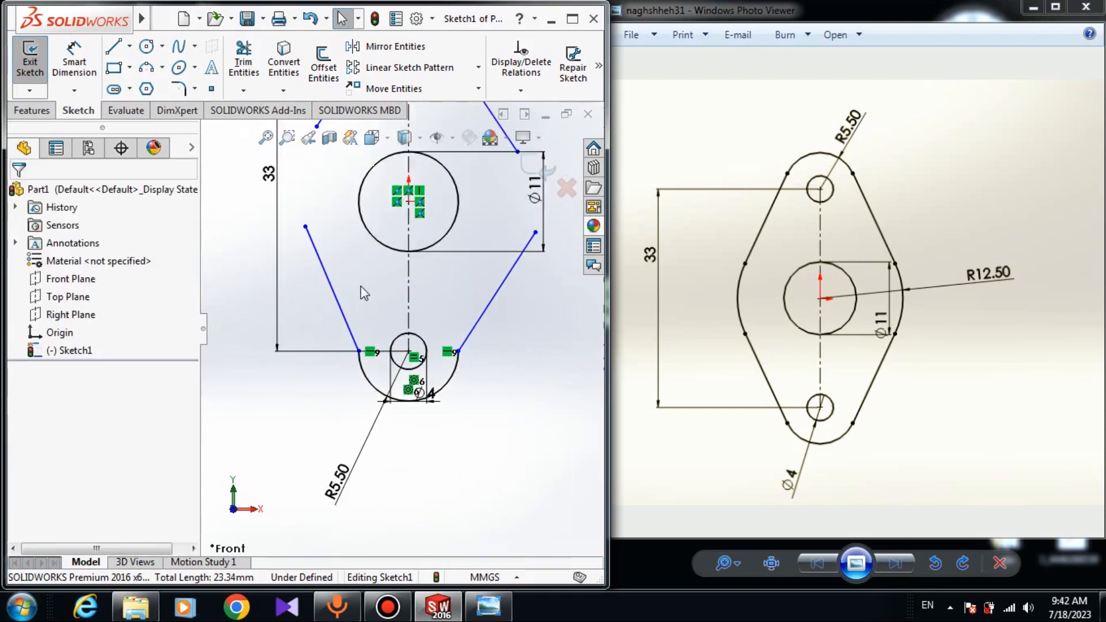
{"action": "scroll", "coordinate": [354, 286], "scroll_direction": "down", "scroll_amount": 6}
{"action": "scroll", "coordinate": [380, 403], "scroll_direction": "up", "scroll_amount": 4}
{"action": "scroll", "coordinate": [397, 380], "scroll_direction": "down", "scroll_amount": 3}
{"action": "scroll", "coordinate": [406, 373], "scroll_direction": "up", "scroll_amount": 3}
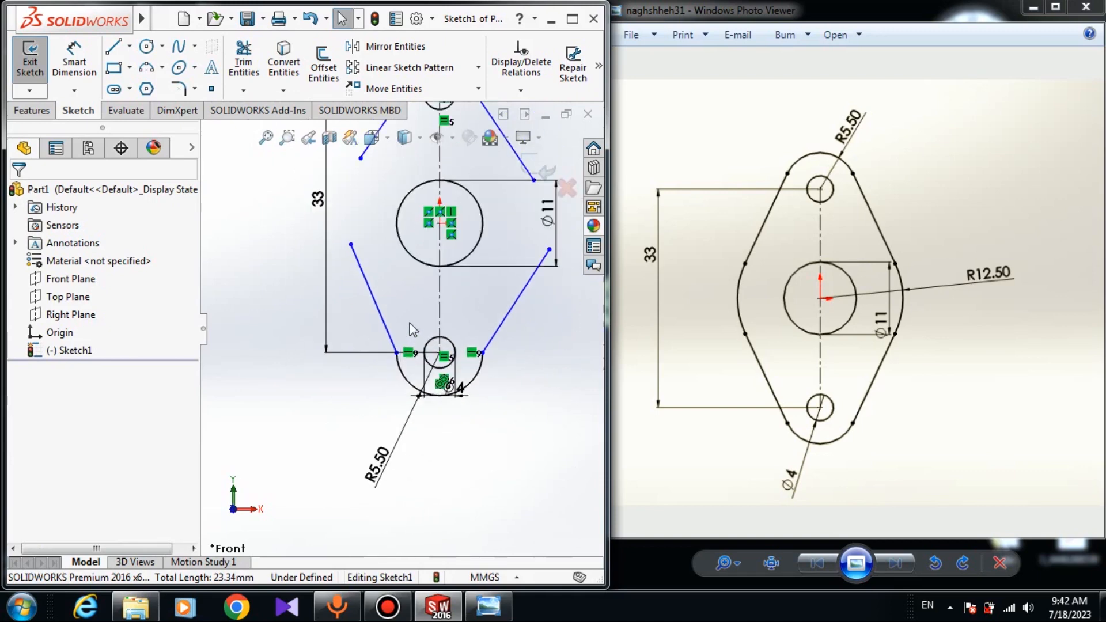
{"action": "left_click", "coordinate": [395, 348]}
{"action": "left_click", "coordinate": [411, 384], "text": "ctrl"}
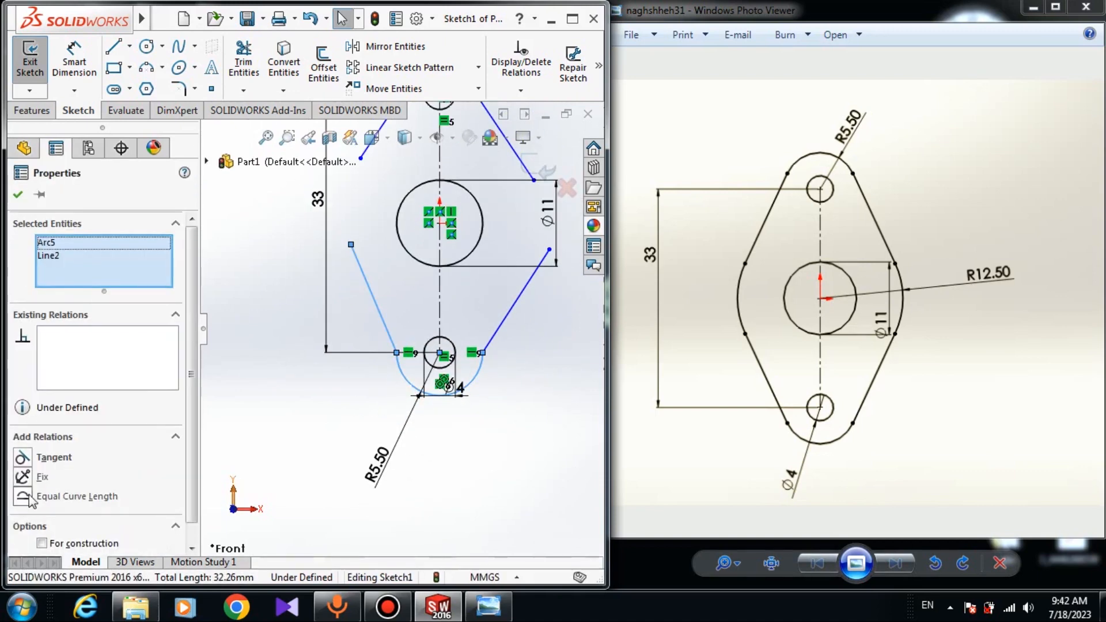
{"action": "left_click", "coordinate": [21, 457]}
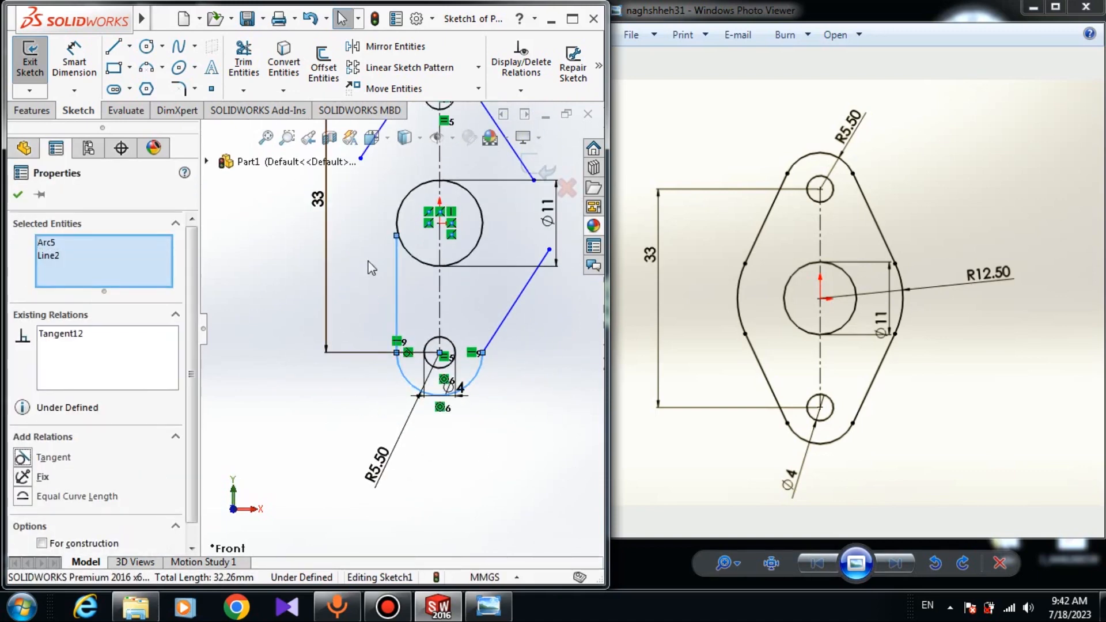
{"action": "left_click_drag", "start_coordinate": [396, 235], "coordinate": [334, 262]}
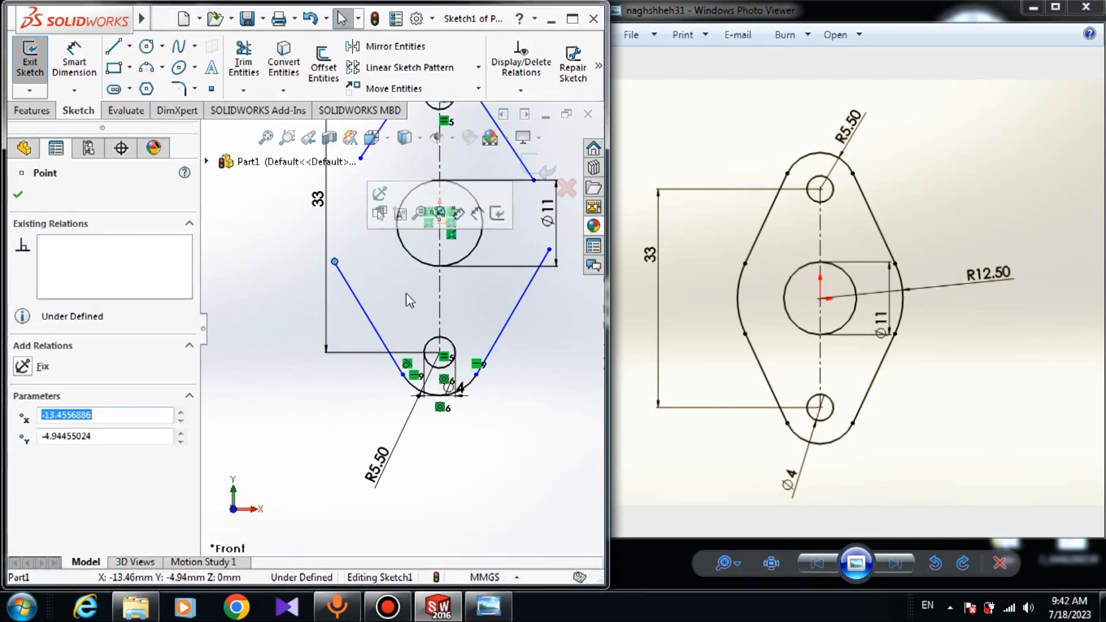
Step: Add a Tangent relation between the lower arc and the lower-right line
{"action": "left_click", "coordinate": [509, 346]}
{"action": "left_click", "coordinate": [506, 344]}
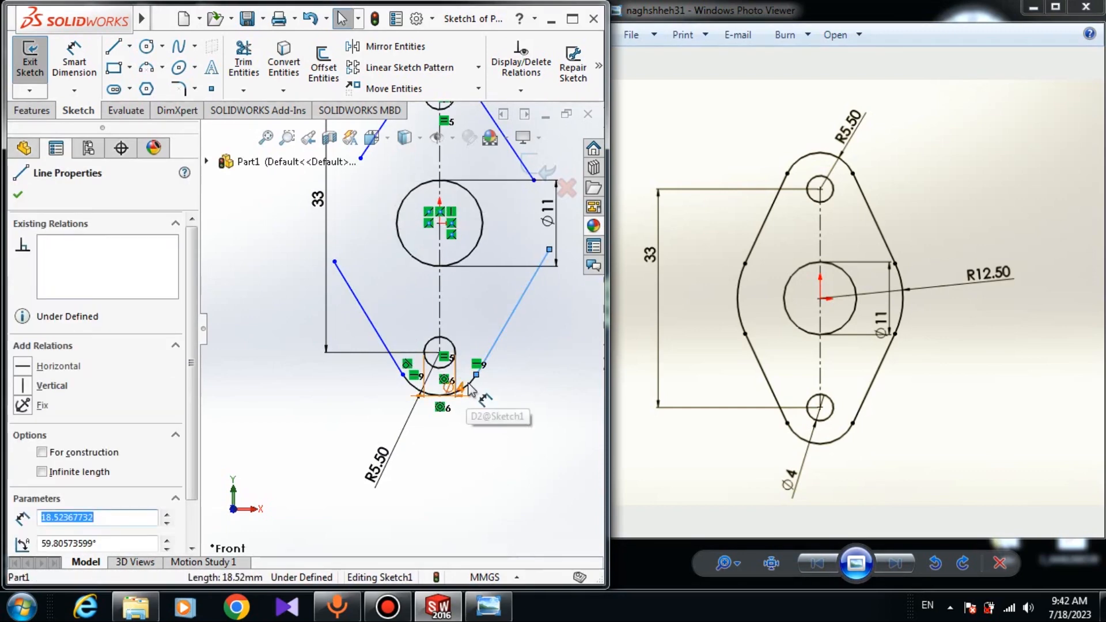
{"action": "scroll", "coordinate": [469, 390], "scroll_direction": "down", "scroll_amount": 3}
{"action": "left_click", "coordinate": [437, 382], "text": "ctrl"}
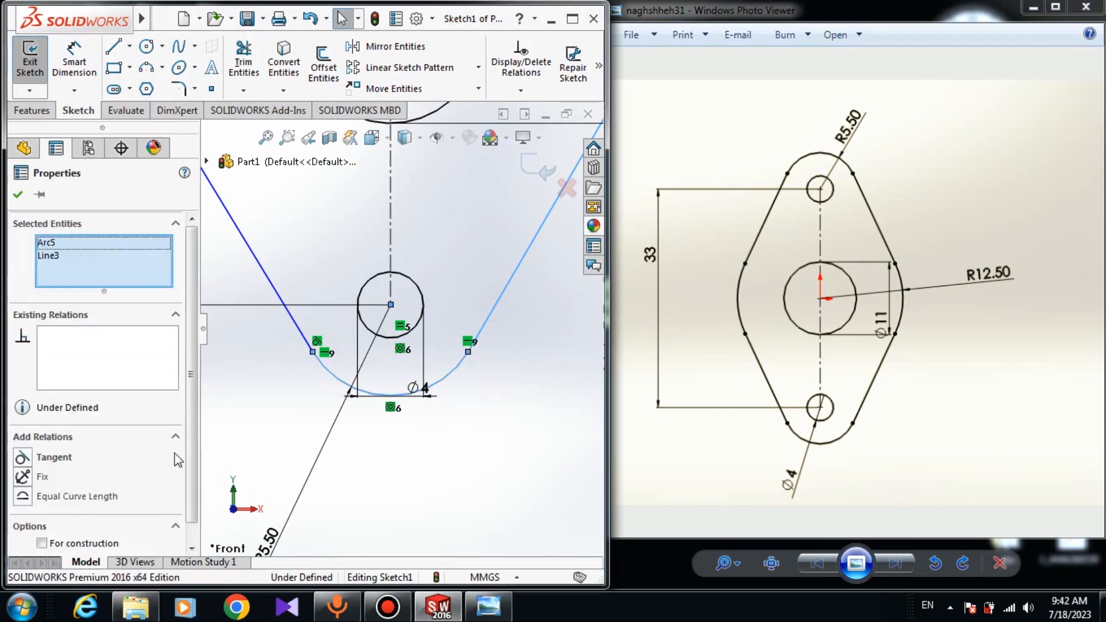
{"action": "left_click", "coordinate": [21, 458]}
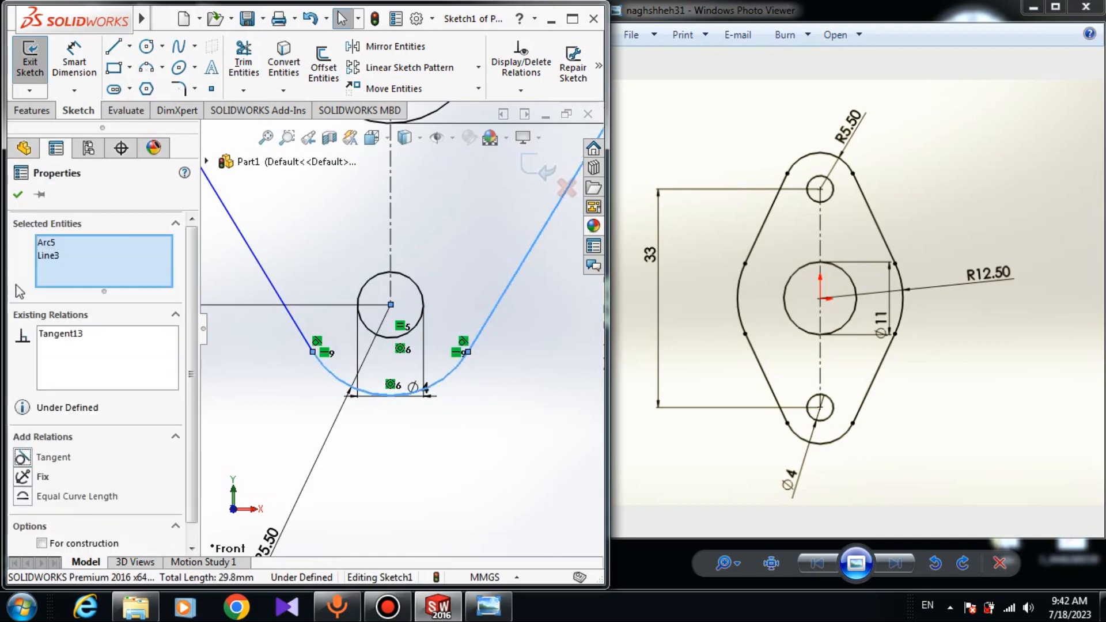
{"action": "left_click", "coordinate": [19, 199]}
Step: Make all four slanted side lines of the flange outline equal in length with an Equal relation
{"action": "scroll", "coordinate": [397, 300], "scroll_direction": "up", "scroll_amount": 5}
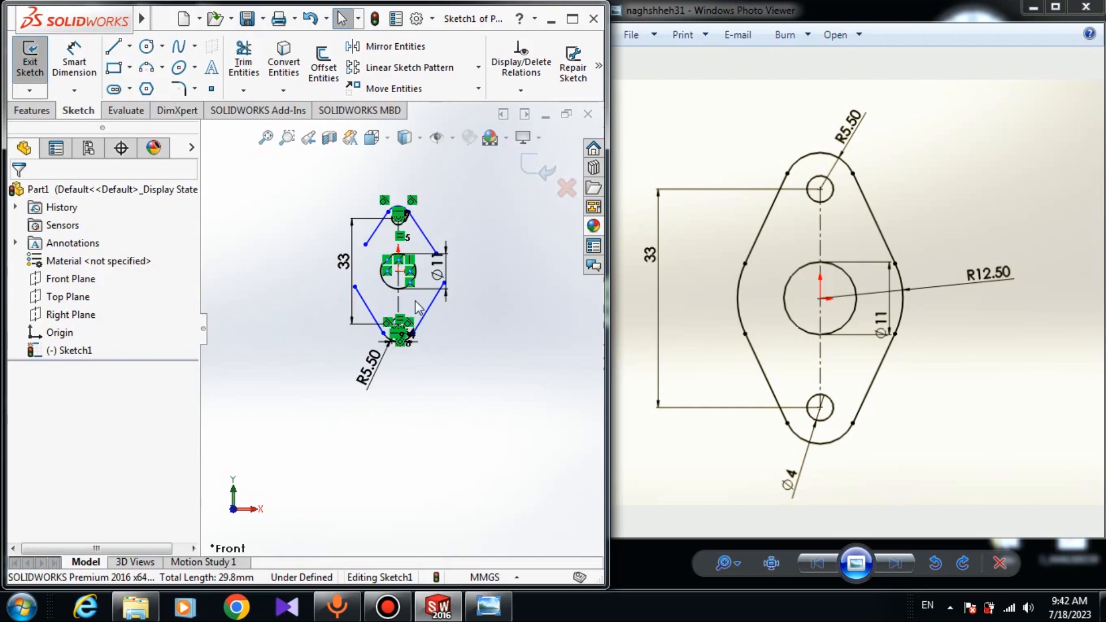
{"action": "scroll", "coordinate": [409, 288], "scroll_direction": "down", "scroll_amount": 4}
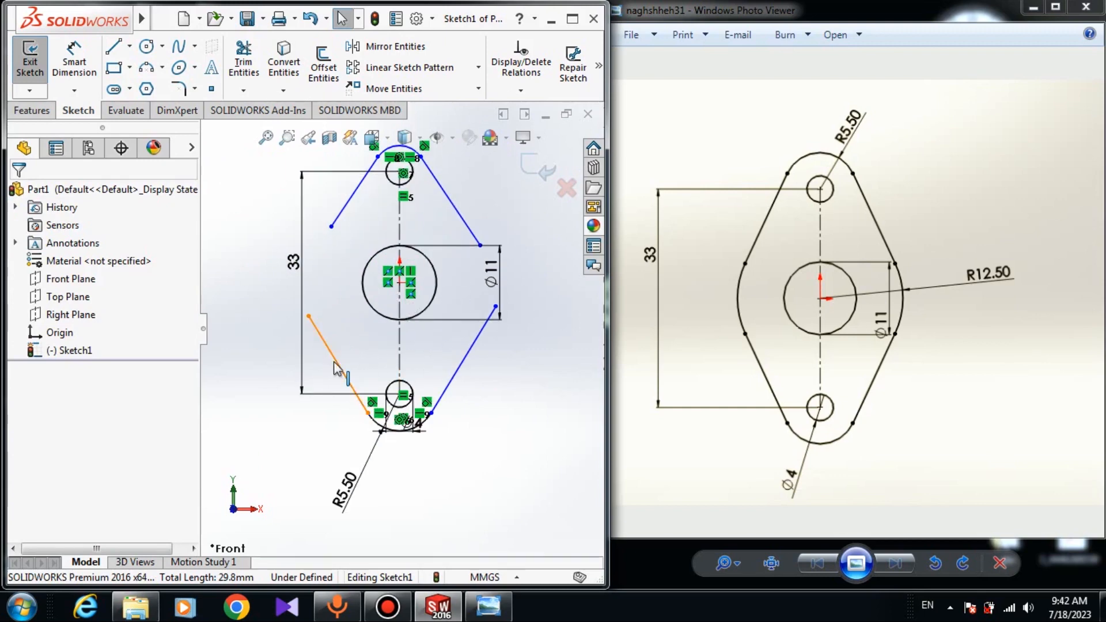
{"action": "left_click", "coordinate": [339, 367]}
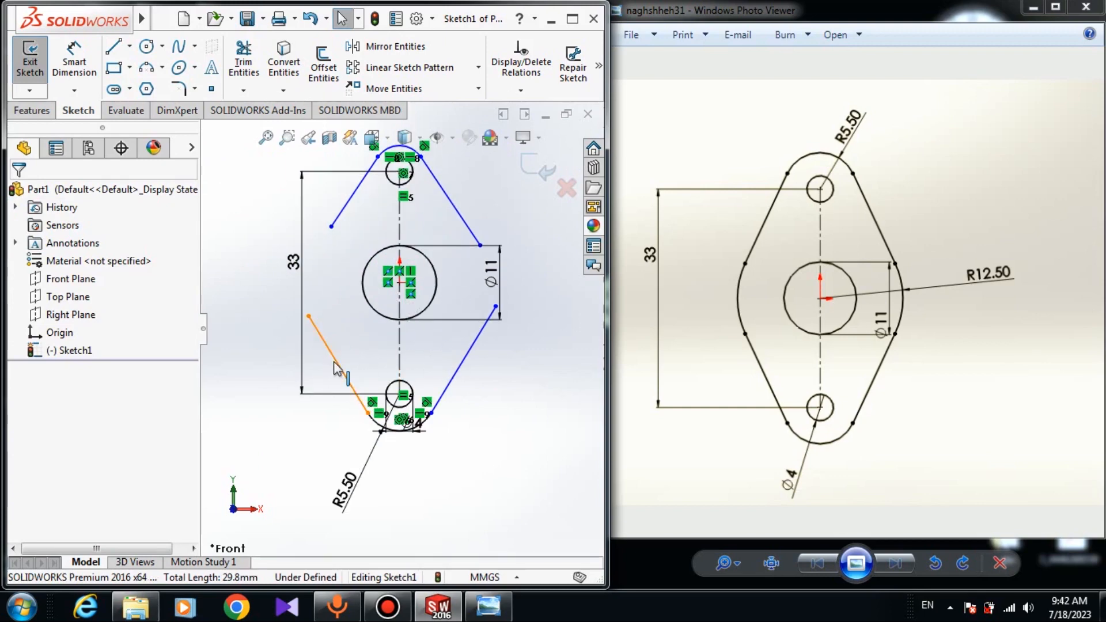
{"action": "left_click", "coordinate": [352, 199], "text": "ctrl"}
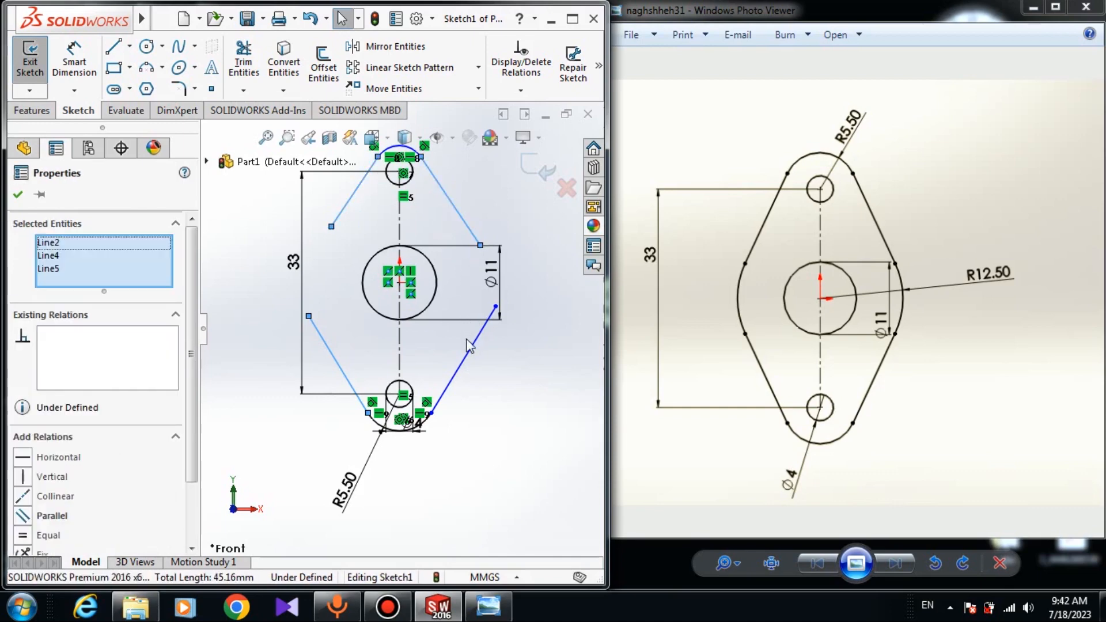
{"action": "left_click", "coordinate": [454, 374]}
{"action": "left_click", "coordinate": [353, 382], "text": "ctrl"}
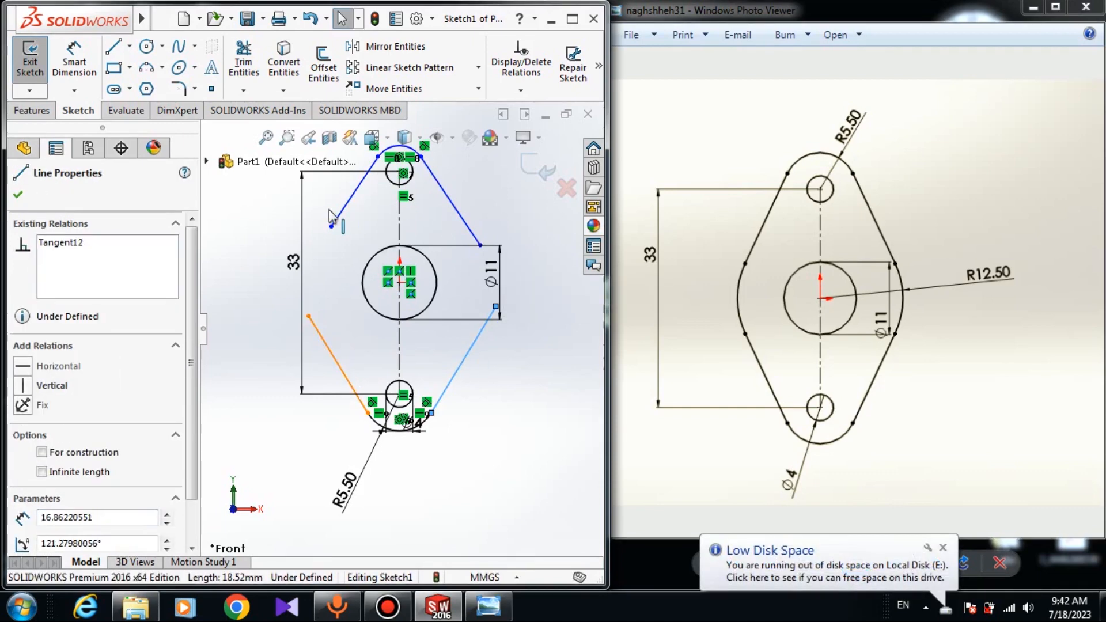
{"action": "left_click", "coordinate": [338, 212], "text": "ctrl"}
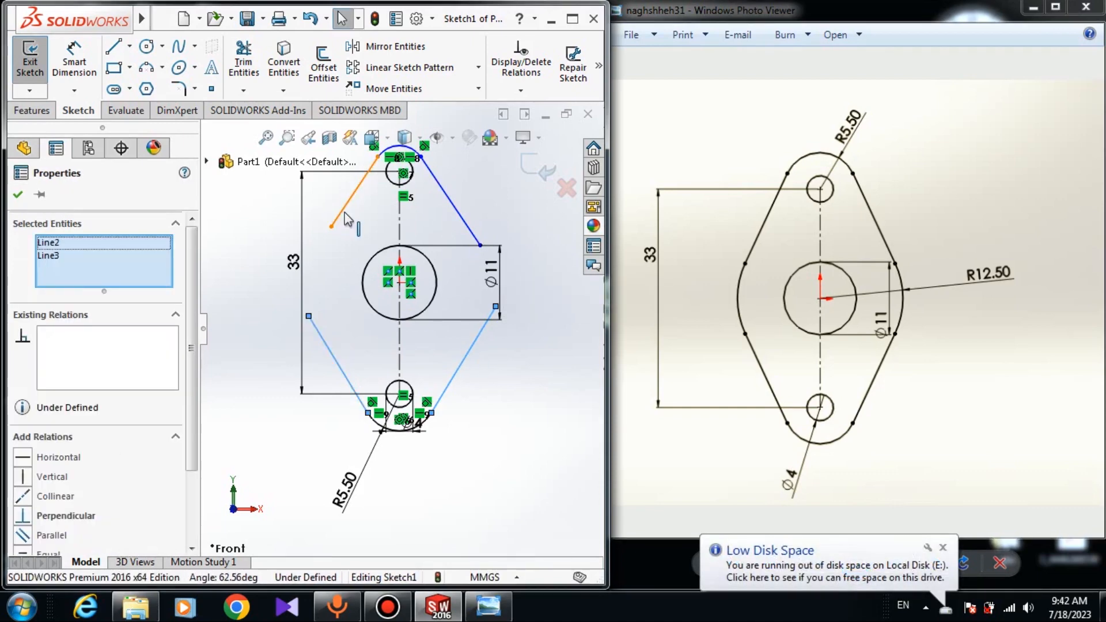
{"action": "left_click", "coordinate": [469, 218], "text": "ctrl"}
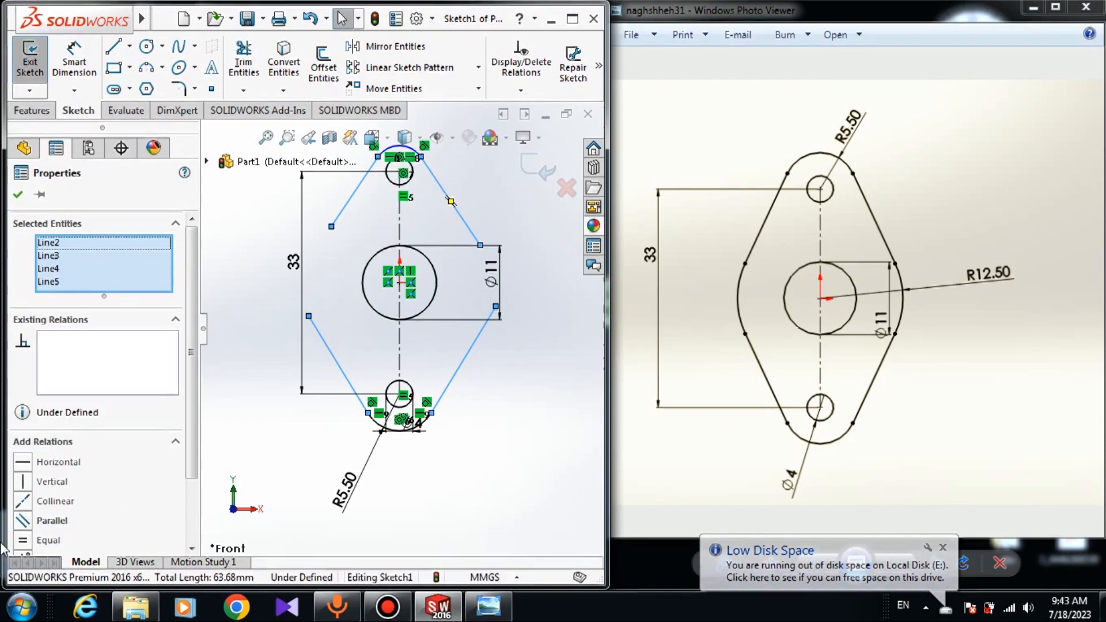
{"action": "left_click", "coordinate": [23, 539]}
{"action": "left_click", "coordinate": [18, 195]}
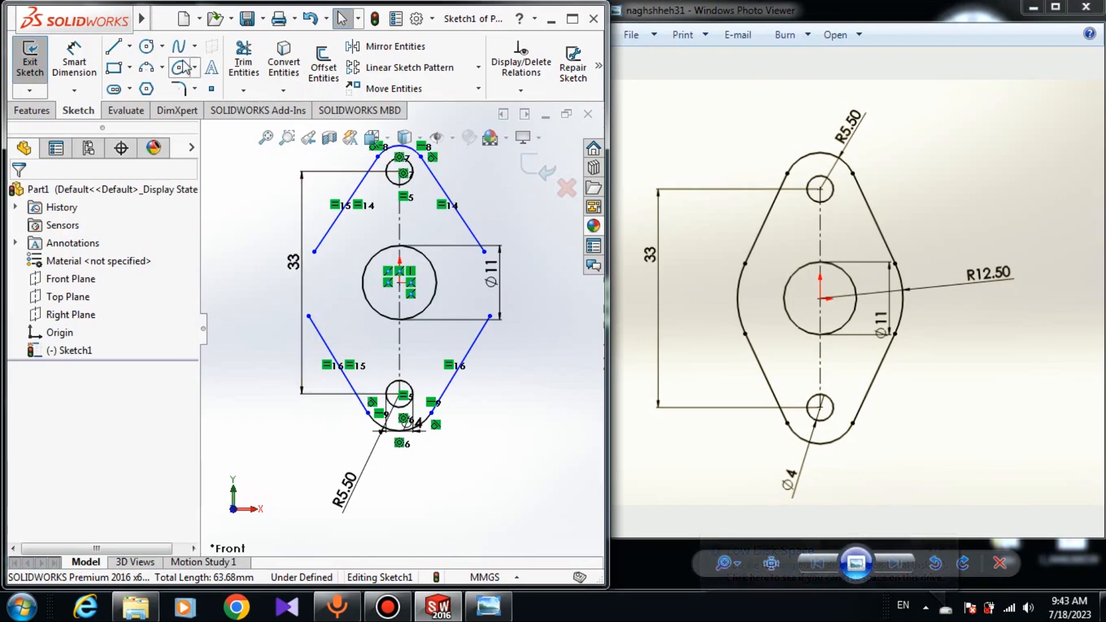
Step: Draw a 3-point arc of about 11 mm radius bulging outward between the free ends of the two left lines
{"action": "left_click", "coordinate": [146, 68]}
{"action": "scroll", "coordinate": [352, 328], "scroll_direction": "up", "scroll_amount": 3}
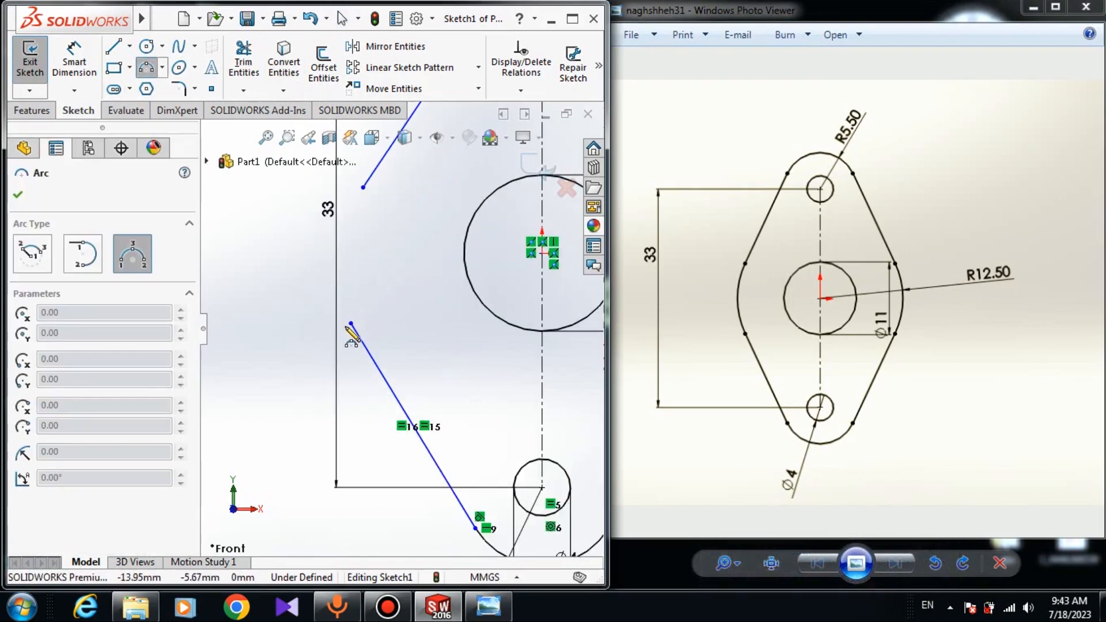
{"action": "left_click", "coordinate": [351, 324]}
{"action": "left_click", "coordinate": [364, 186]}
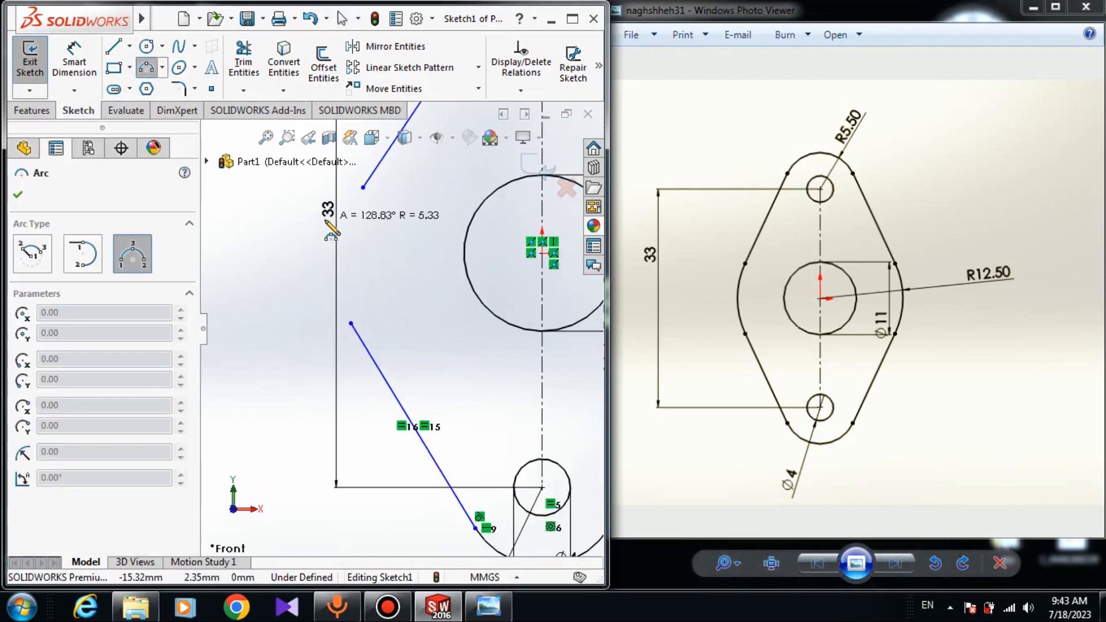
{"action": "left_click", "coordinate": [342, 253]}
Step: Draw a 3-point arc of about 4.9 mm radius bulging outward between the free ends of the two right lines
{"action": "scroll", "coordinate": [399, 326], "scroll_direction": "down", "scroll_amount": 4}
{"action": "scroll", "coordinate": [507, 358], "scroll_direction": "down", "scroll_amount": 3}
{"action": "scroll", "coordinate": [462, 308], "scroll_direction": "up", "scroll_amount": 5}
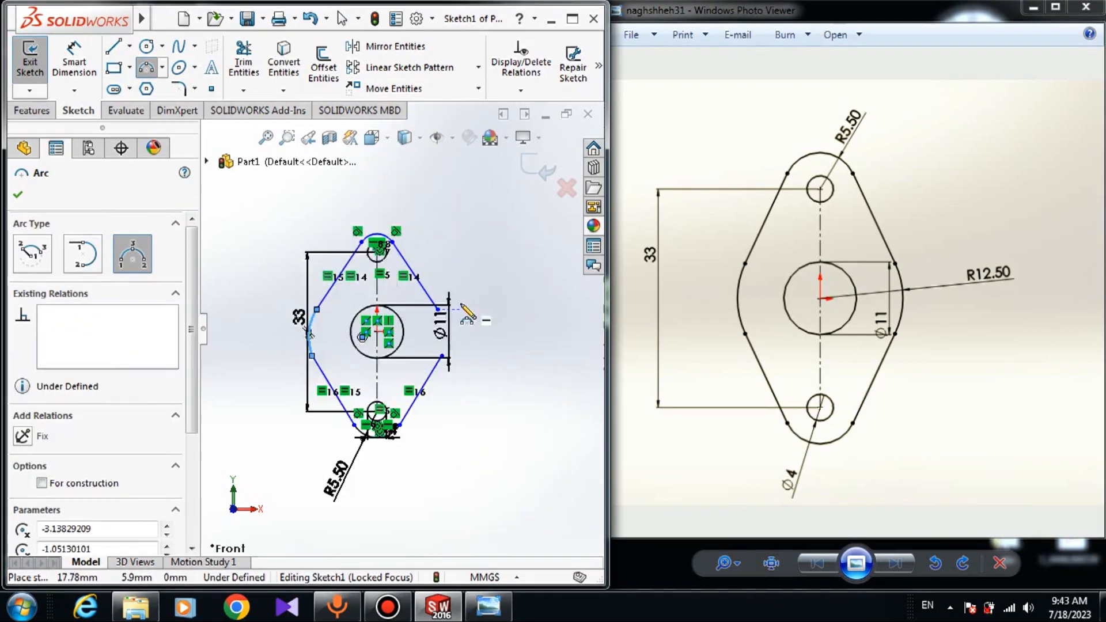
{"action": "left_click", "coordinate": [396, 324]}
{"action": "left_click", "coordinate": [403, 405]}
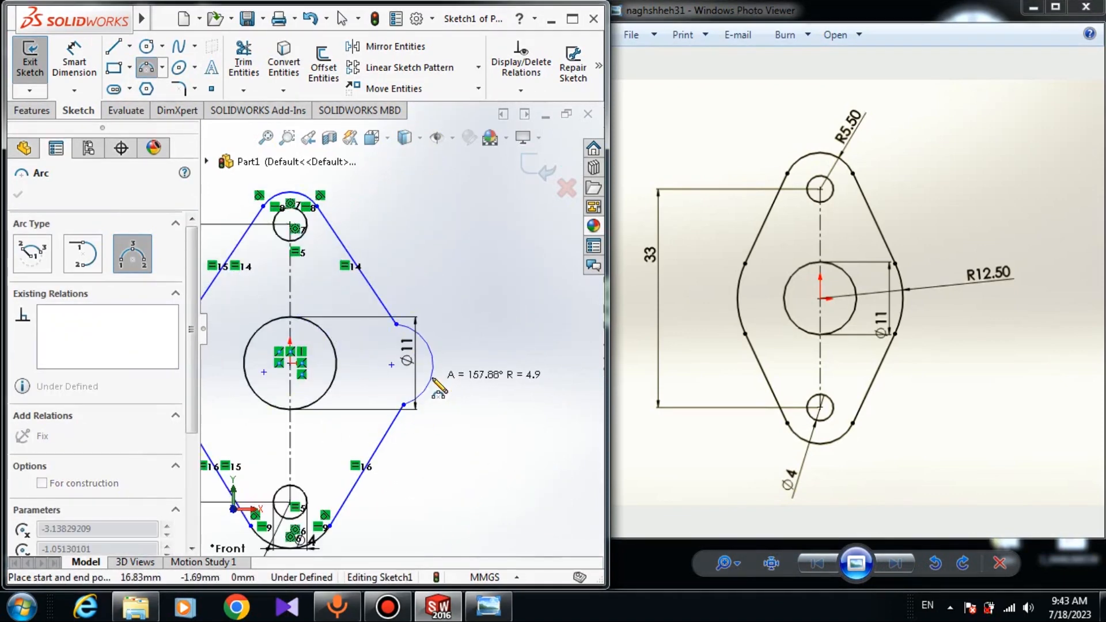
{"action": "left_click", "coordinate": [432, 377]}
{"action": "key", "text": "Escape"}
Step: Add a Tangent relation between the left side arc and the upper-left line of the flange outline
{"action": "scroll", "coordinate": [398, 346], "scroll_direction": "up", "scroll_amount": 5}
{"action": "scroll", "coordinate": [299, 331], "scroll_direction": "down", "scroll_amount": 2}
{"action": "scroll", "coordinate": [335, 338], "scroll_direction": "up", "scroll_amount": 3}
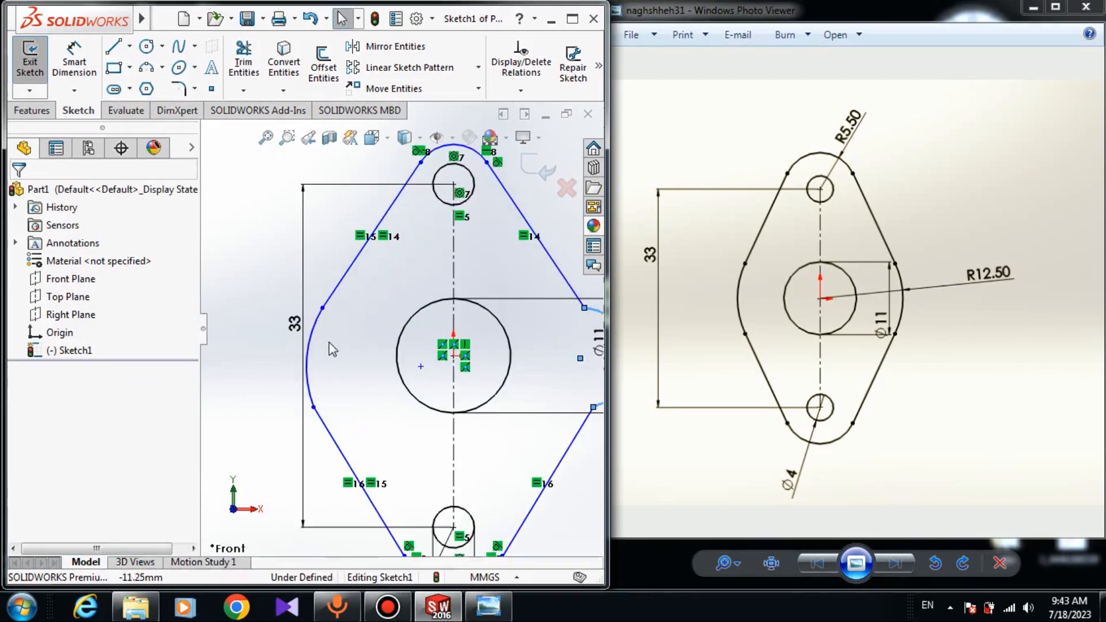
{"action": "left_click", "coordinate": [307, 345]}
{"action": "left_click", "coordinate": [357, 256], "text": "ctrl"}
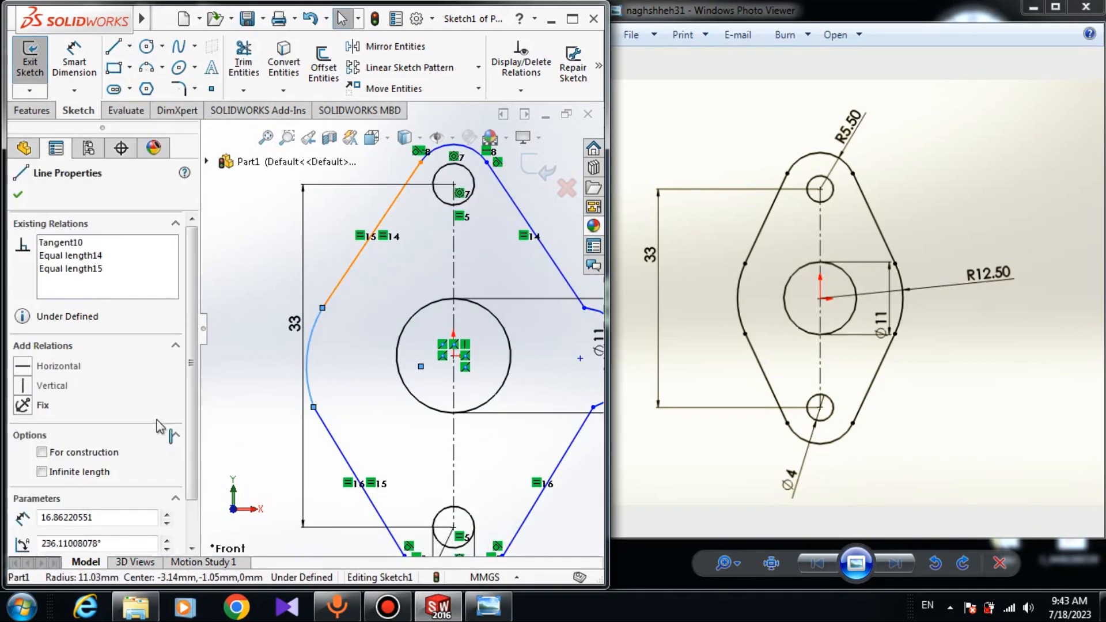
{"action": "left_click", "coordinate": [22, 456]}
{"action": "left_click", "coordinate": [368, 352]}
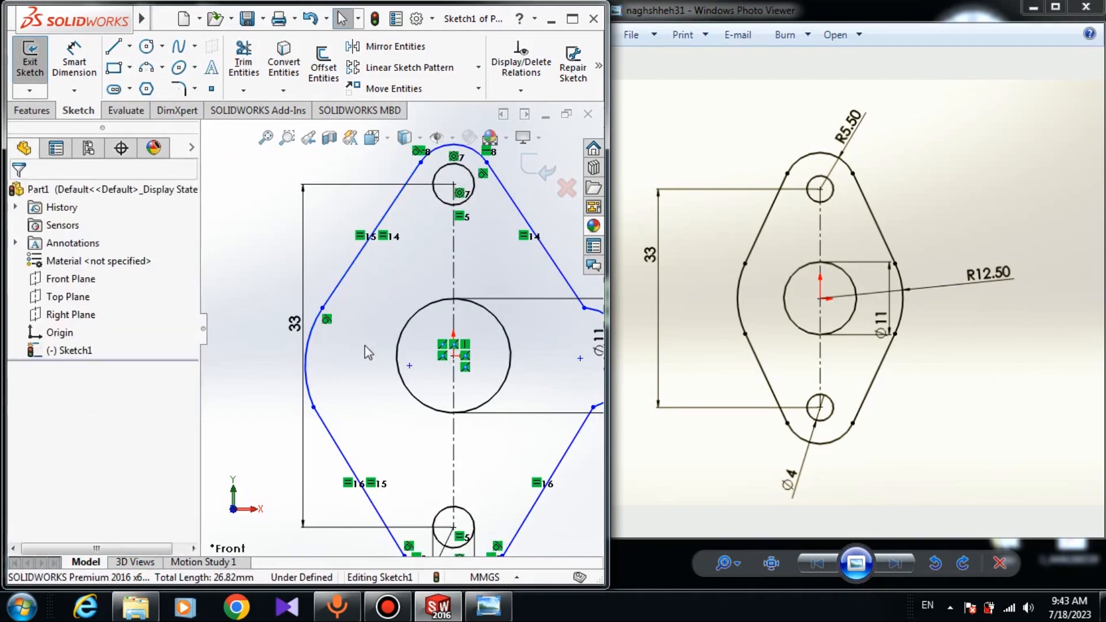
Step: Add a Tangent relation between the left side arc and the lower-left line
{"action": "left_click", "coordinate": [312, 397]}
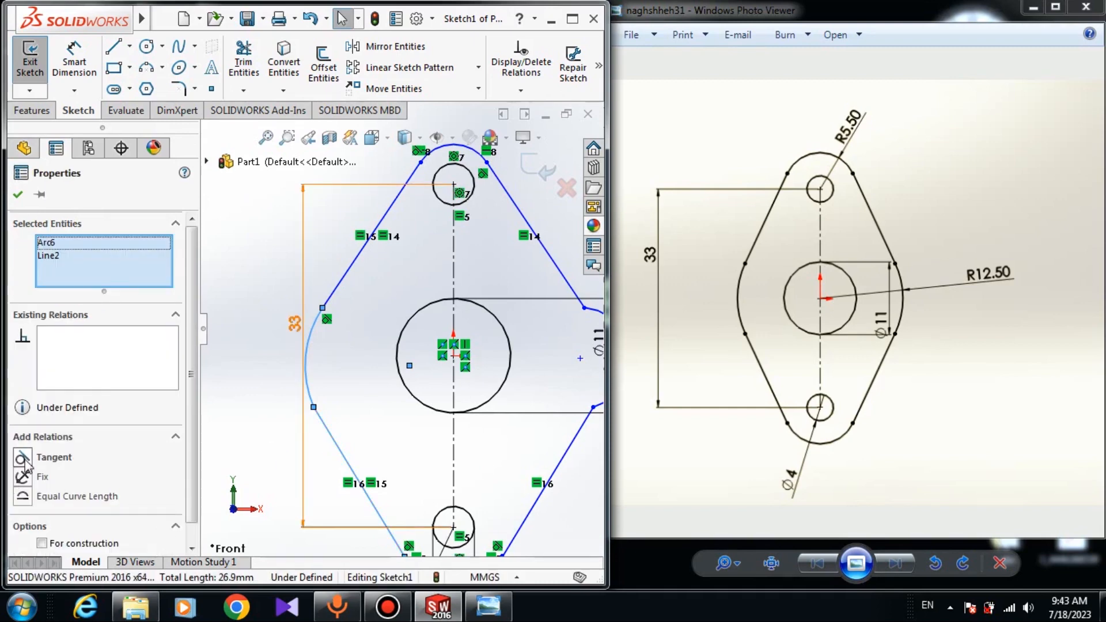
{"action": "left_click", "coordinate": [25, 460]}
{"action": "scroll", "coordinate": [503, 479], "scroll_direction": "up", "scroll_amount": 2}
{"action": "middle_click_drag", "start_coordinate": [502, 479], "coordinate": [476, 433], "text": "ctrl"}
{"action": "key", "text": "Escape"}
Step: Add a Tangent relation between the right side arc and the lower-right line
{"action": "scroll", "coordinate": [527, 341], "scroll_direction": "down", "scroll_amount": 1}
{"action": "left_click", "coordinate": [532, 346]}
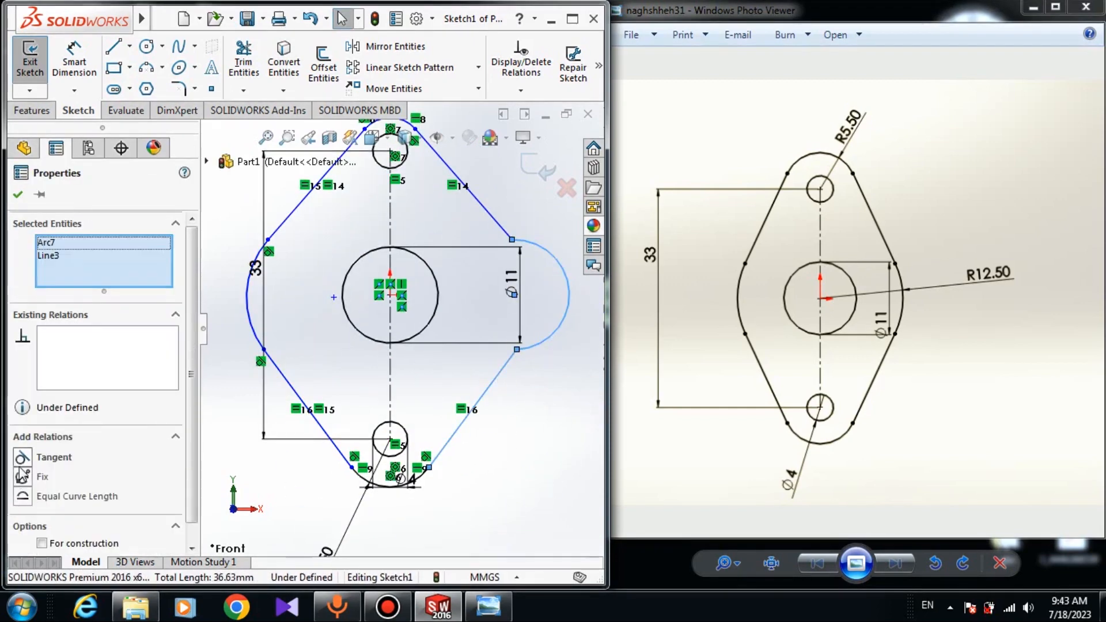
{"action": "left_click", "coordinate": [22, 459]}
{"action": "key", "text": "Escape"}
Step: Add a Tangent relation between the right side arc and the upper-right line
{"action": "left_click", "coordinate": [536, 307]}
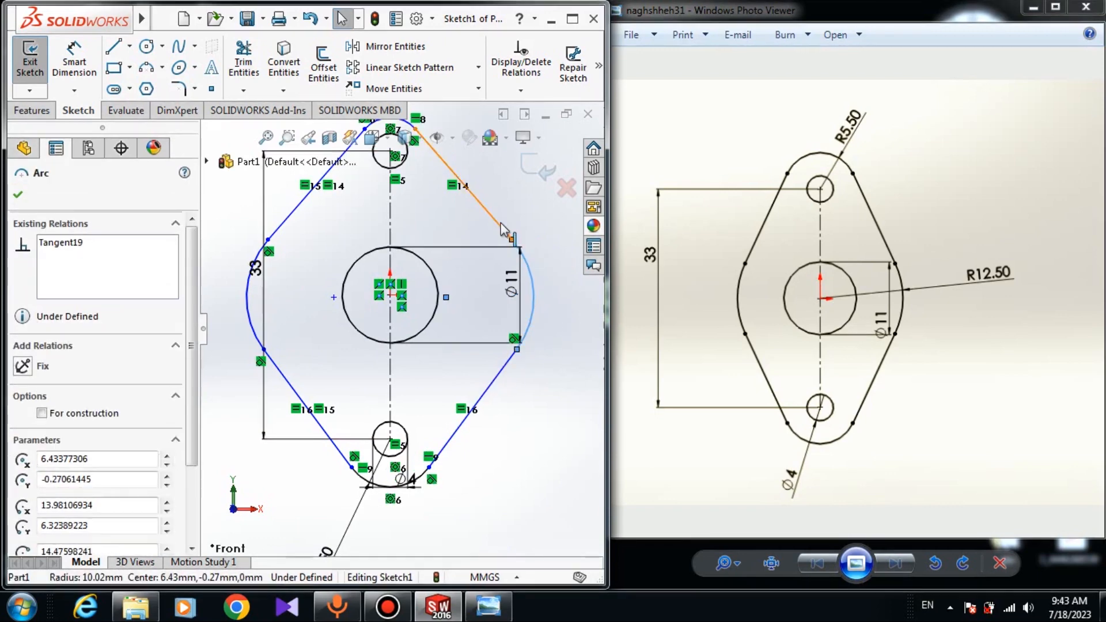
{"action": "left_click", "coordinate": [502, 229], "text": "ctrl"}
{"action": "left_click", "coordinate": [26, 461]}
{"action": "key", "text": "Escape"}
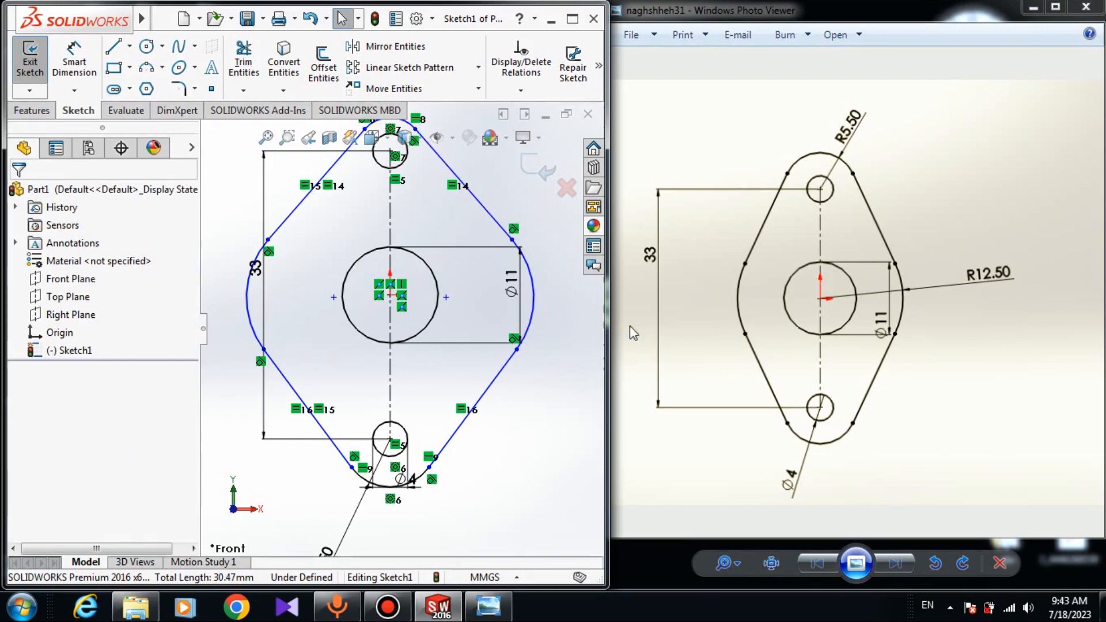
Step: Dimension the right side arc with a radius of 12.5 mm
{"action": "left_click", "coordinate": [74, 62]}
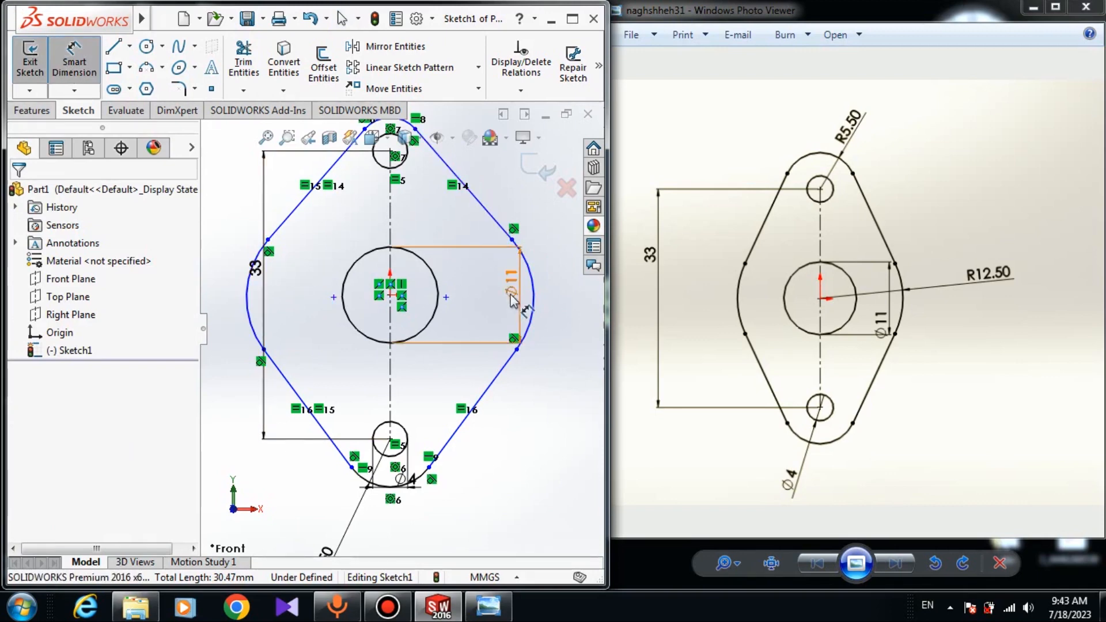
{"action": "scroll", "coordinate": [531, 322], "scroll_direction": "down", "scroll_amount": 5}
{"action": "left_click", "coordinate": [530, 323]}
{"action": "scroll", "coordinate": [567, 353], "scroll_direction": "up", "scroll_amount": 2}
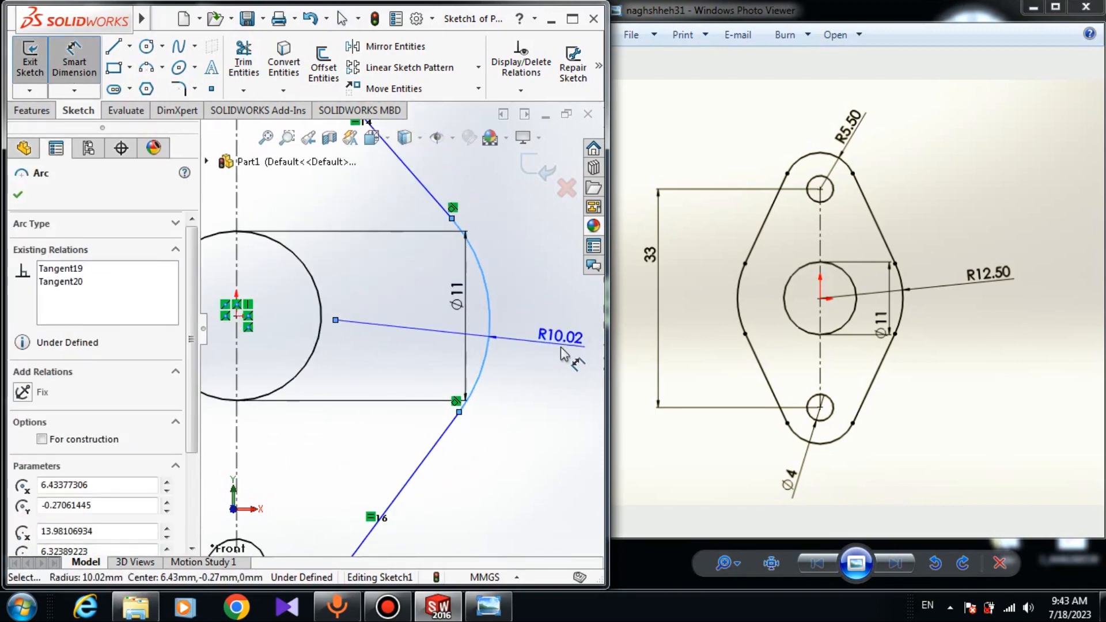
{"action": "left_click", "coordinate": [561, 354]}
{"action": "type", "text": "12.5"}
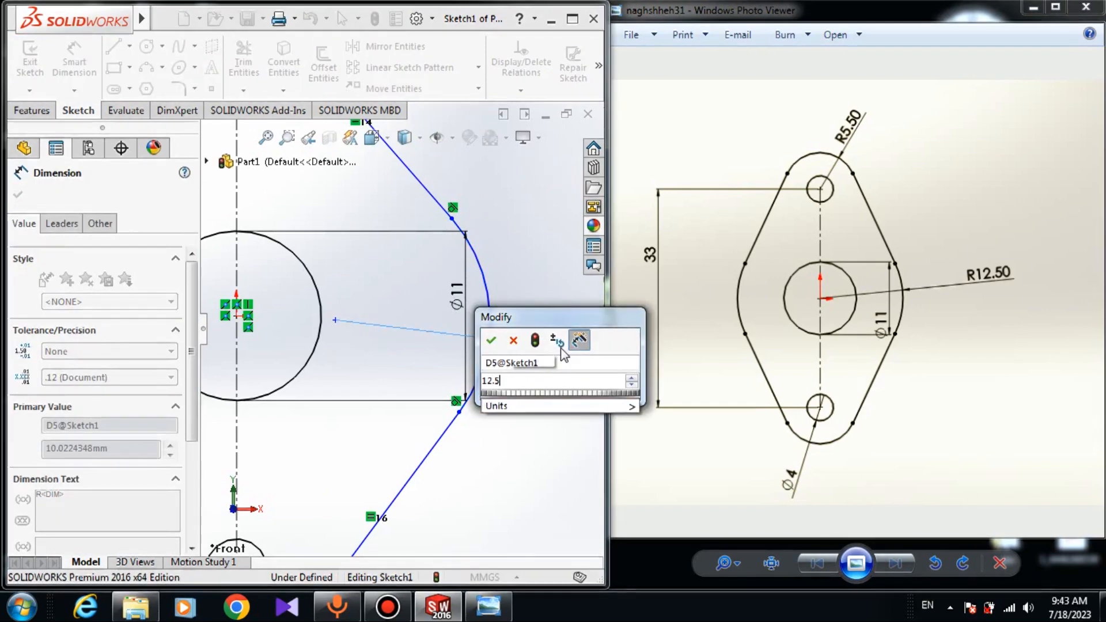
{"action": "key", "text": "Return"}
{"action": "scroll", "coordinate": [562, 353], "scroll_direction": "up", "scroll_amount": 4}
{"action": "key", "text": "Escape"}
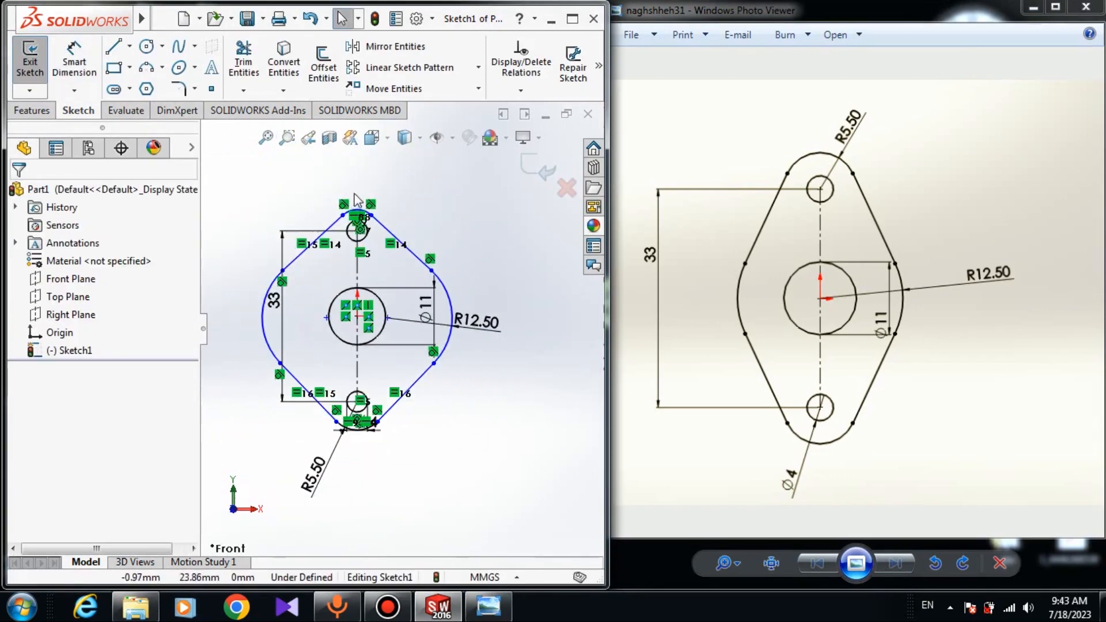
Step: Make the left and right side arcs equal in radius with an Equal relation
{"action": "left_click", "coordinate": [453, 303]}
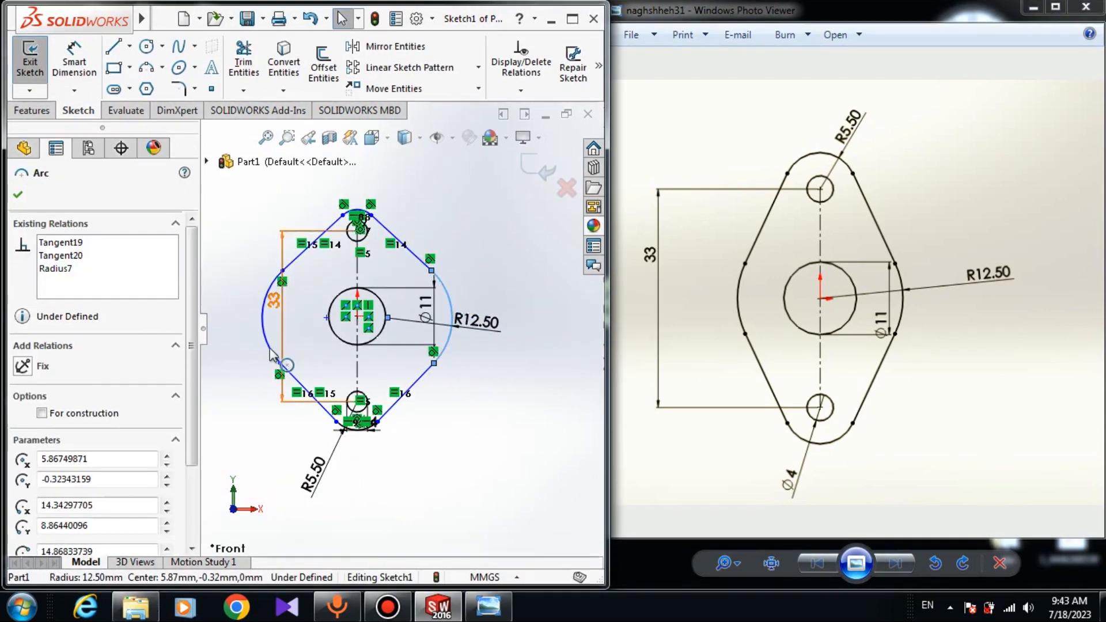
{"action": "left_click", "coordinate": [263, 317], "text": "ctrl"}
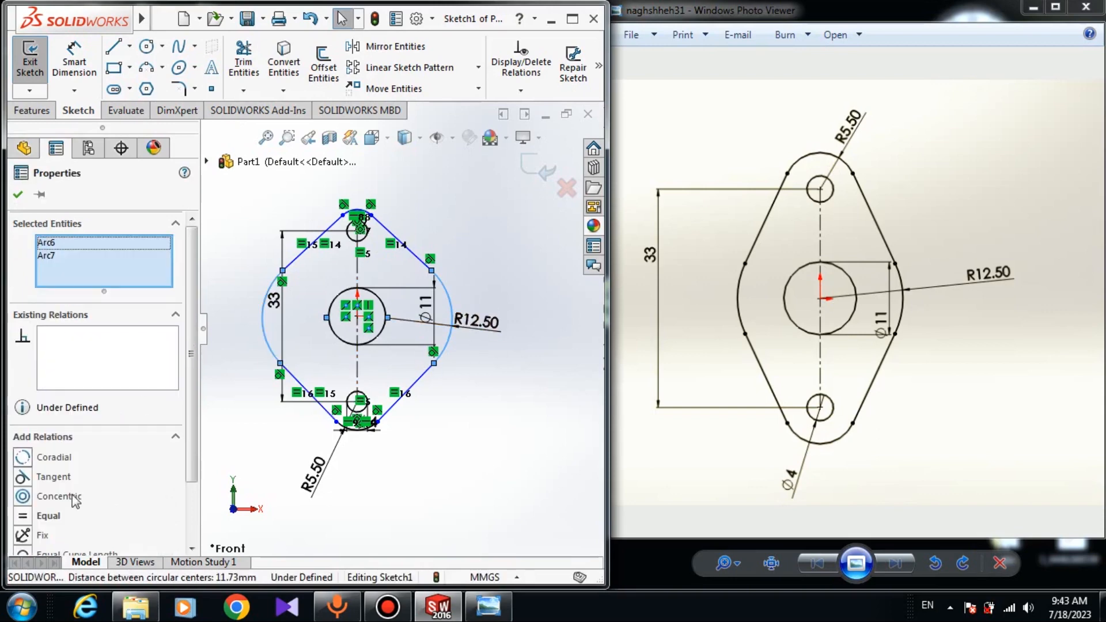
{"action": "left_click", "coordinate": [24, 518]}
{"action": "left_click", "coordinate": [16, 196]}
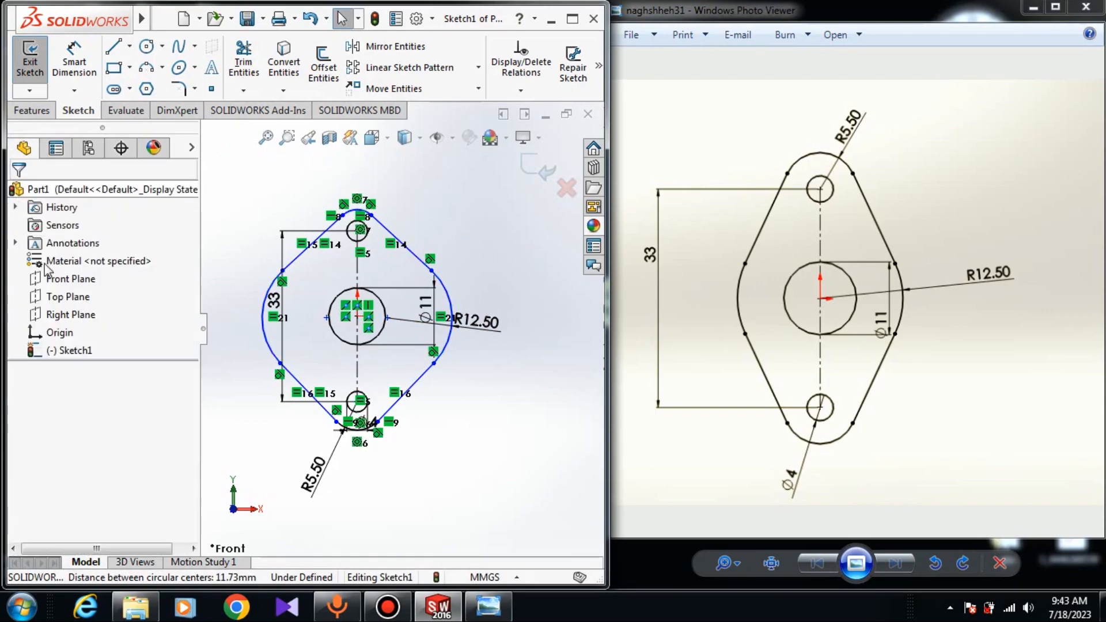
Step: Try to merge the left arc's centre point with the centre of the 11 mm circle
{"action": "scroll", "coordinate": [341, 330], "scroll_direction": "down", "scroll_amount": 3}
{"action": "scroll", "coordinate": [377, 370], "scroll_direction": "up", "scroll_amount": 1}
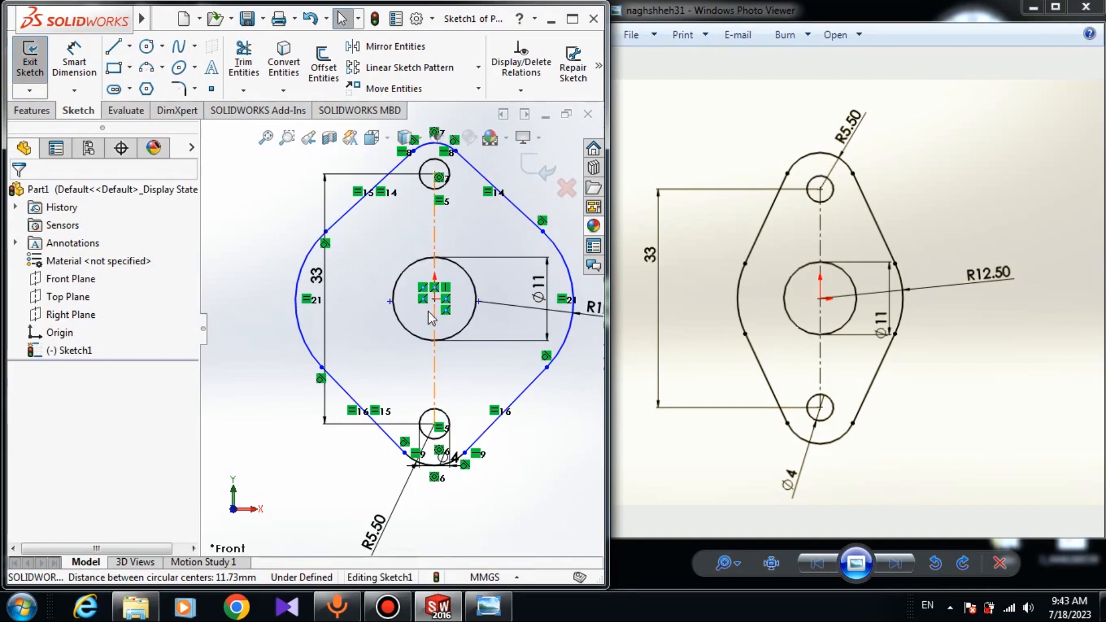
{"action": "scroll", "coordinate": [422, 304], "scroll_direction": "down", "scroll_amount": 3}
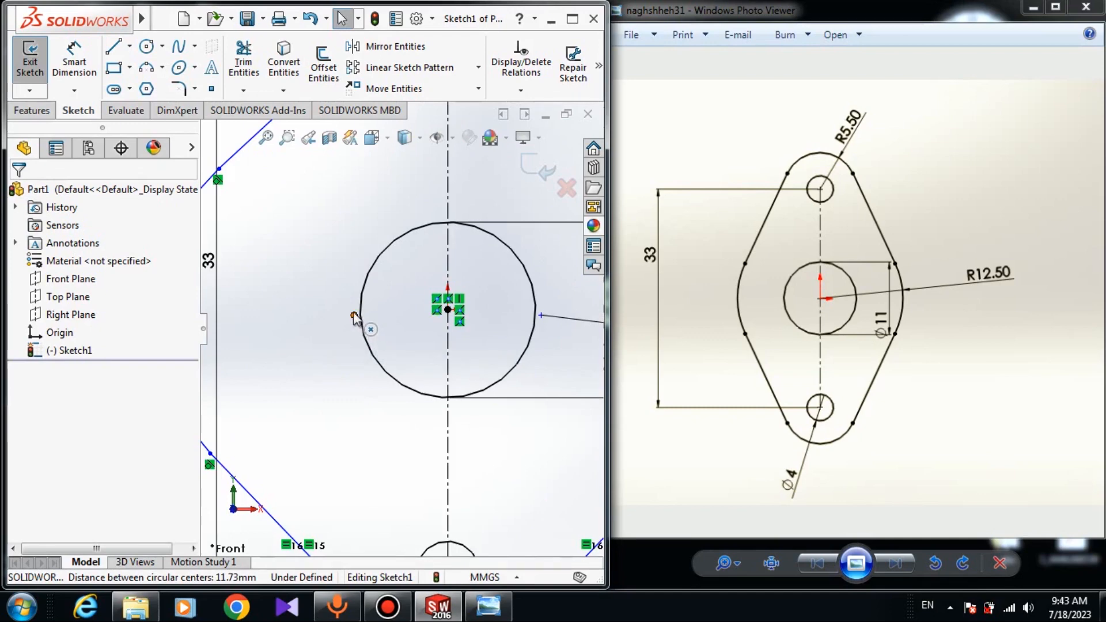
{"action": "left_click", "coordinate": [353, 315]}
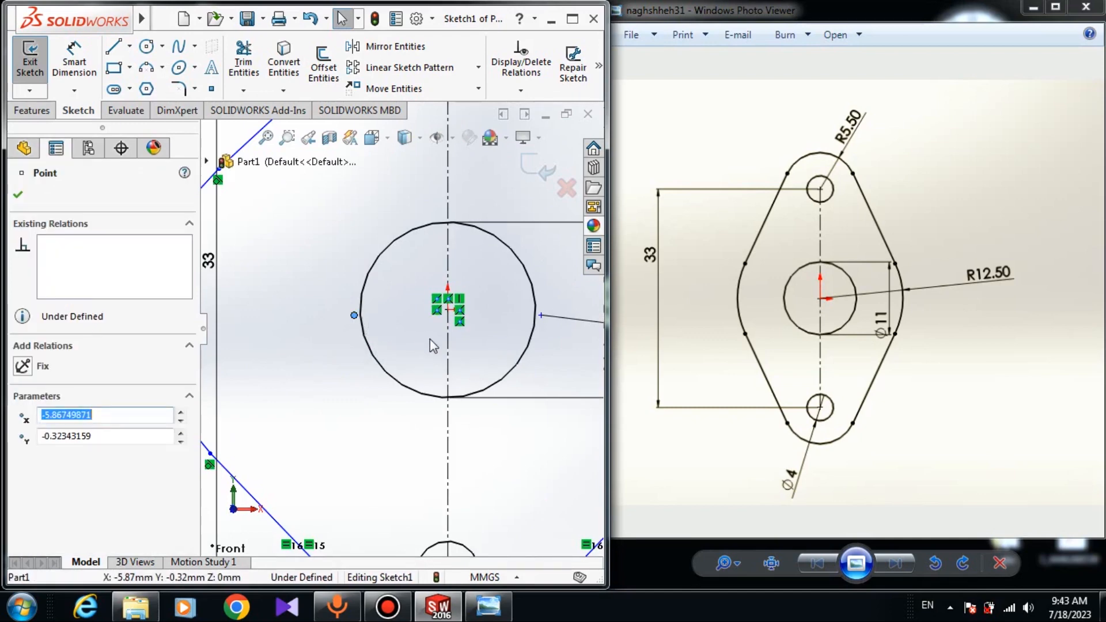
{"action": "left_click", "coordinate": [448, 314], "text": "ctrl"}
{"action": "left_click", "coordinate": [22, 516]}
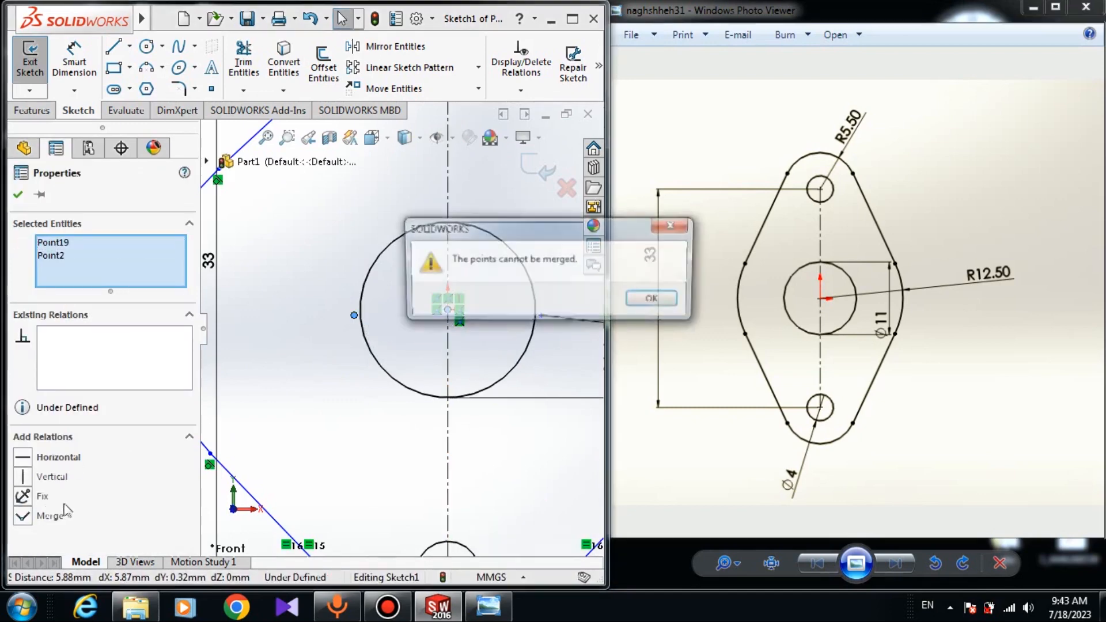
{"action": "left_click", "coordinate": [655, 300]}
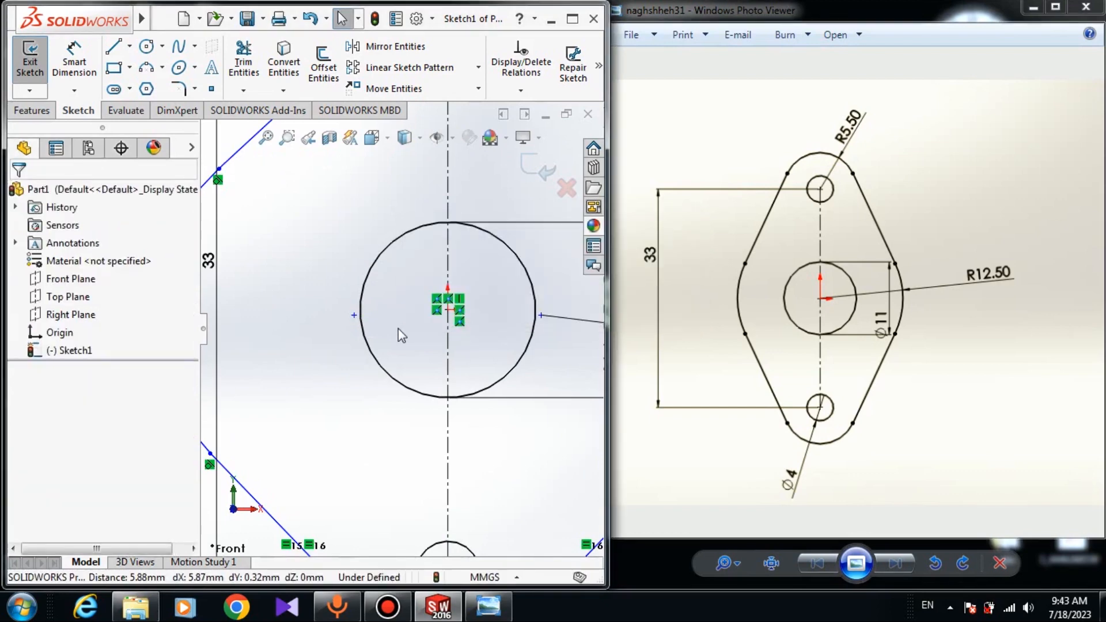
Step: Try to make the left arc's centre point coincident with the vertical centerline
{"action": "scroll", "coordinate": [399, 328], "scroll_direction": "up", "scroll_amount": 2}
{"action": "left_click", "coordinate": [375, 321]}
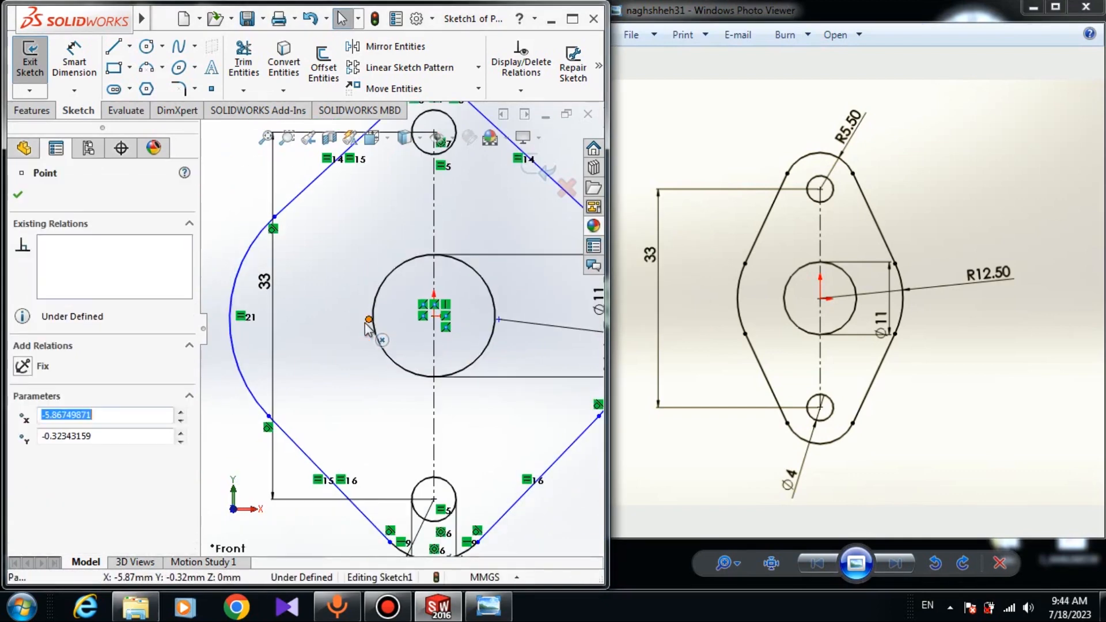
{"action": "left_click", "coordinate": [433, 334], "text": "ctrl"}
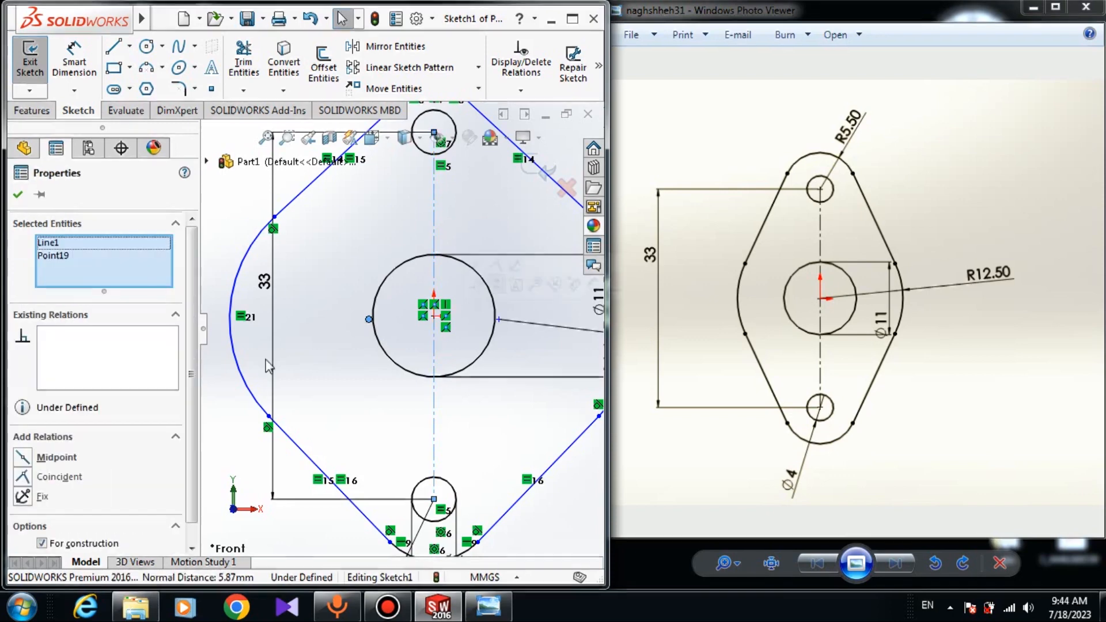
{"action": "left_click", "coordinate": [57, 477]}
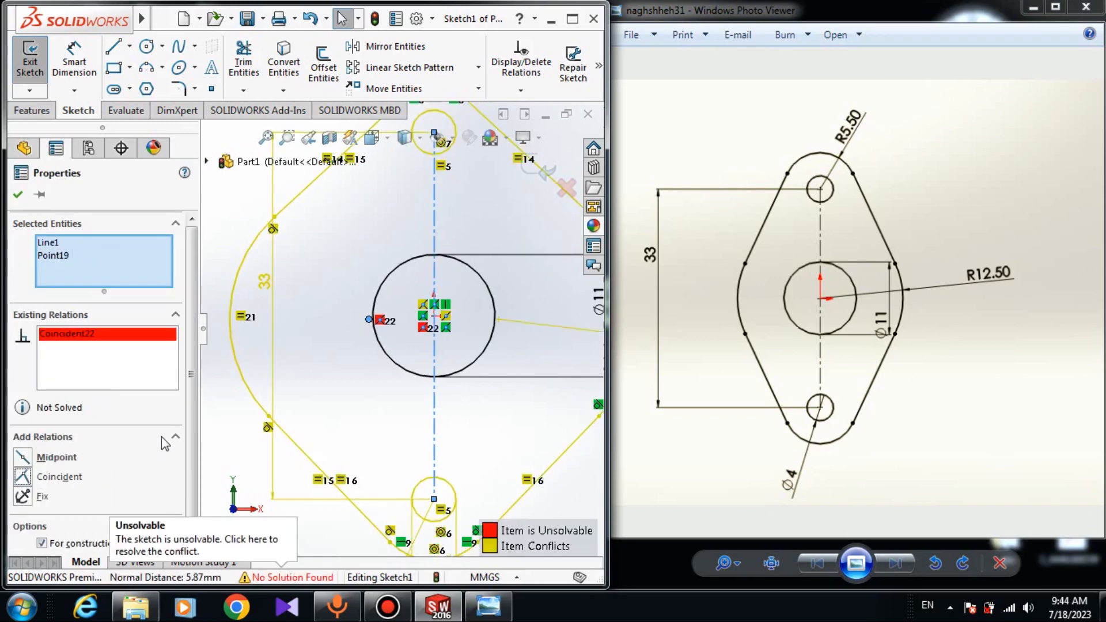
{"action": "left_click", "coordinate": [18, 195]}
Step: Diagnose the sketch conflict with SketchXpert, browse the proposed solutions, and leave without accepting one
{"action": "left_click", "coordinate": [290, 576]}
{"action": "left_click", "coordinate": [104, 272]}
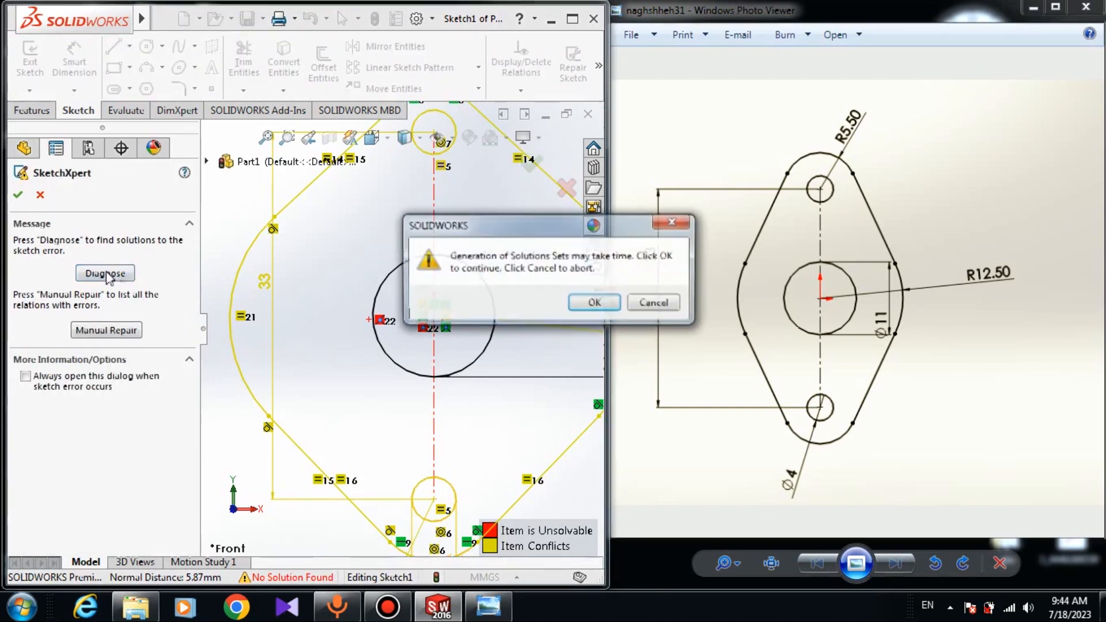
{"action": "left_click", "coordinate": [661, 301]}
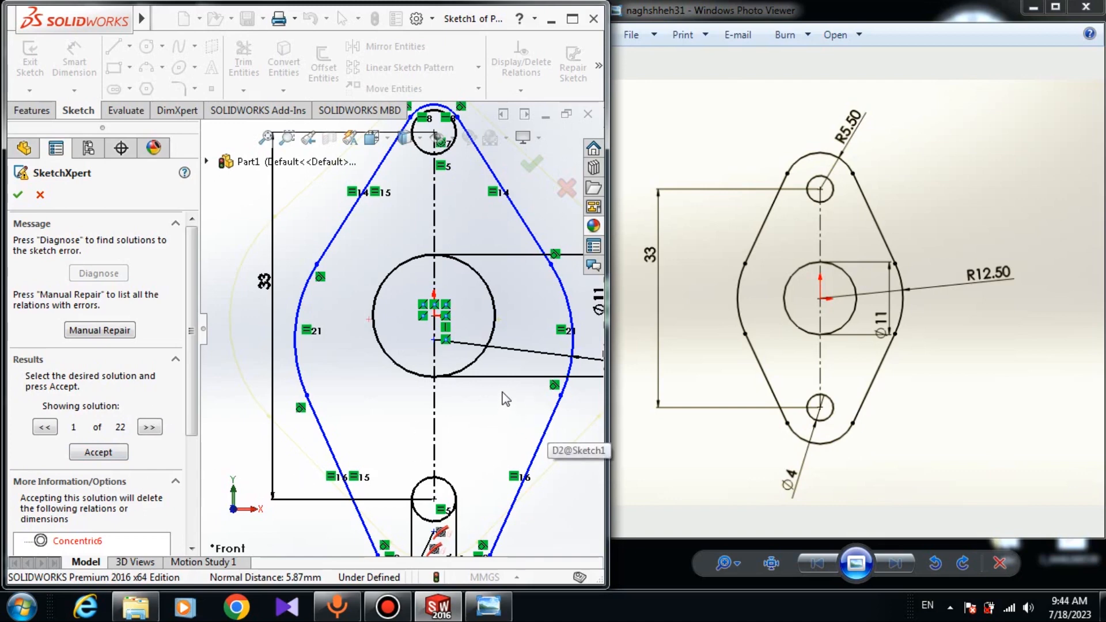
{"action": "scroll", "coordinate": [503, 306], "scroll_direction": "down", "scroll_amount": 3}
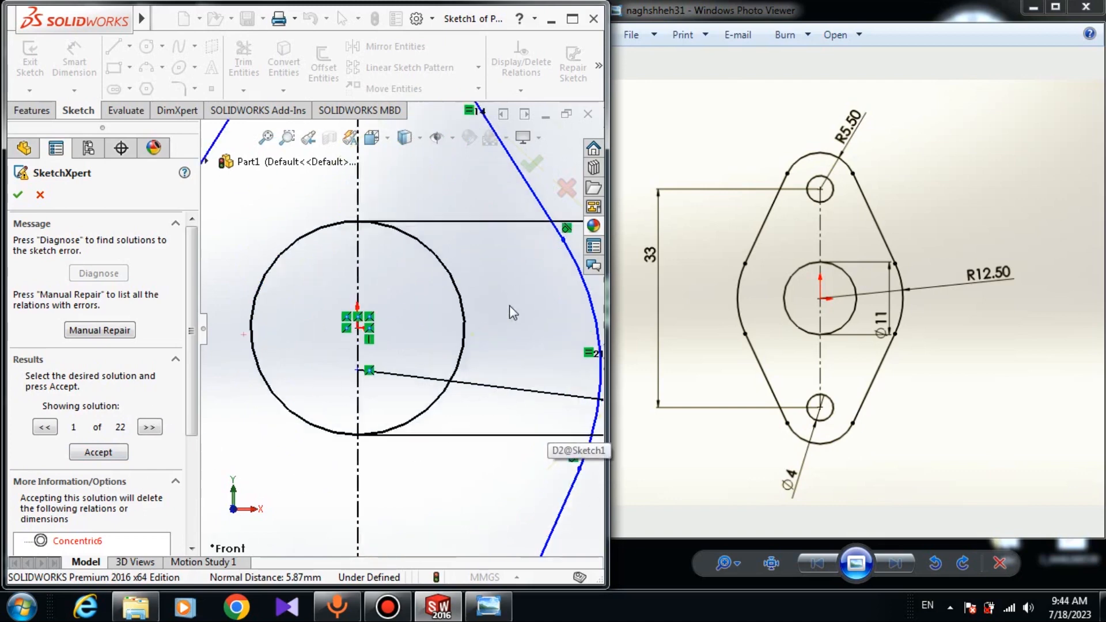
{"action": "scroll", "coordinate": [500, 337], "scroll_direction": "up", "scroll_amount": 3}
{"action": "scroll", "coordinate": [288, 457], "scroll_direction": "up", "scroll_amount": 1}
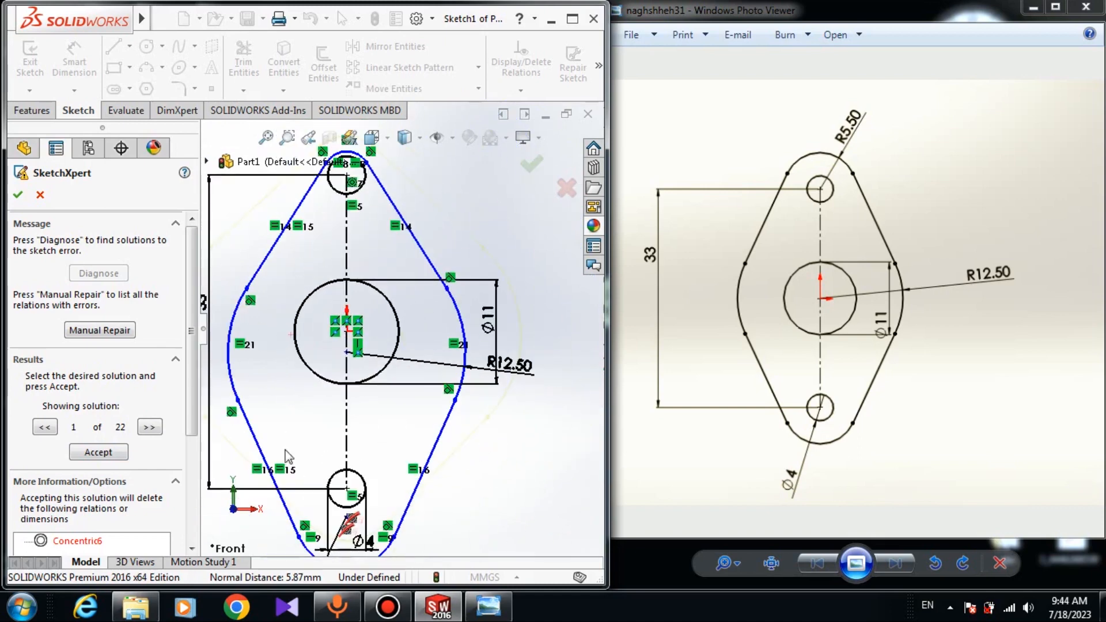
{"action": "left_click", "coordinate": [150, 428]}
{"action": "left_click", "coordinate": [150, 427]}
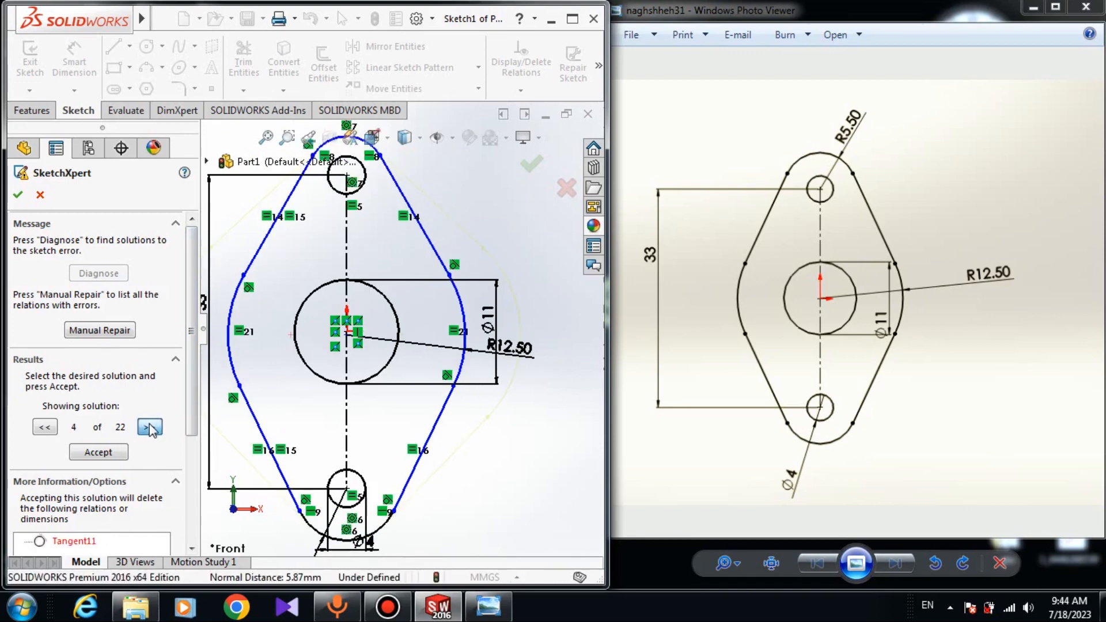
{"action": "left_click", "coordinate": [150, 427]}
{"action": "left_click", "coordinate": [150, 427]}
{"action": "left_click", "coordinate": [149, 428]}
{"action": "key", "text": "Escape"}
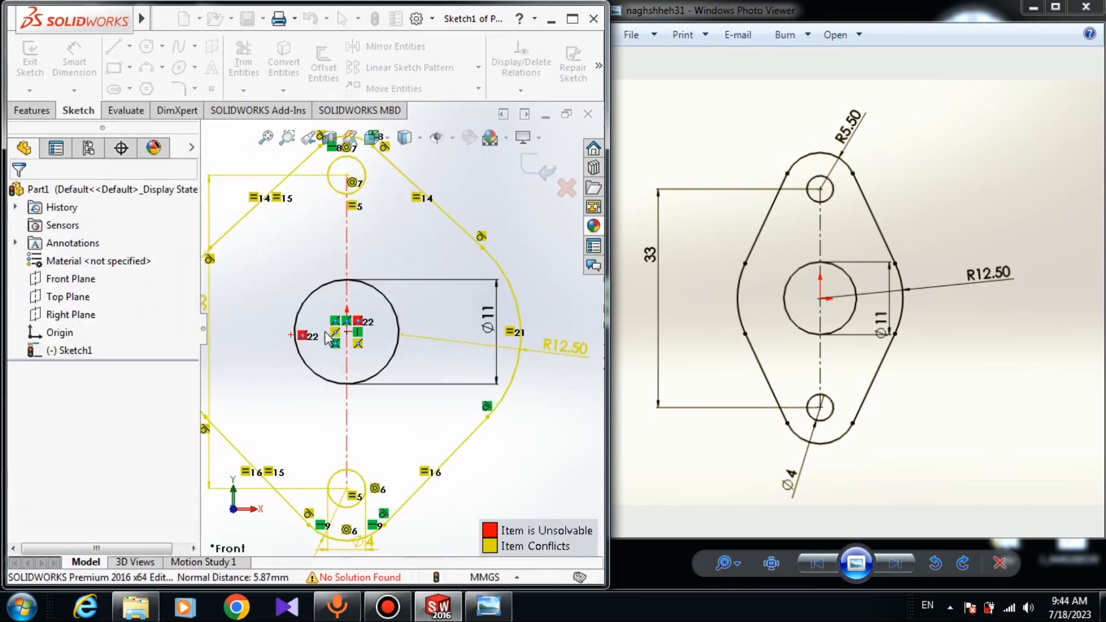
Step: Undo the Coincident relation between the left arc's centre and the centerline, and clear the selection
{"action": "key", "text": "ctrl+z"}
{"action": "scroll", "coordinate": [309, 366], "scroll_direction": "up", "scroll_amount": 4}
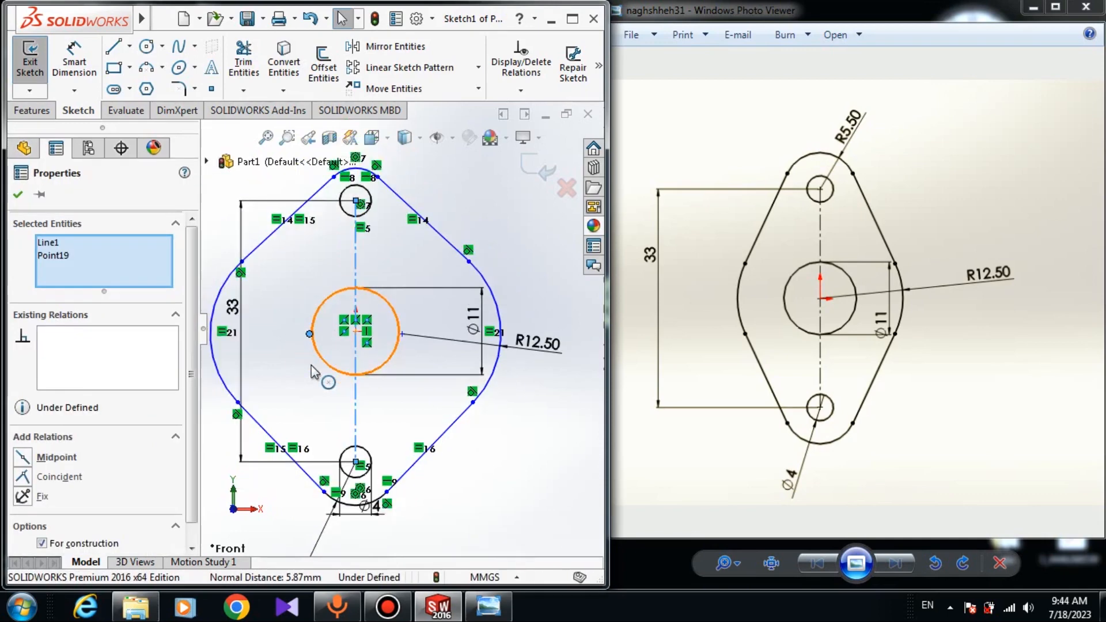
{"action": "key", "text": "Escape"}
Step: Move the lower and upper end points of the left side arc inward to narrow the flange outline
{"action": "scroll", "coordinate": [305, 385], "scroll_direction": "down", "scroll_amount": 3}
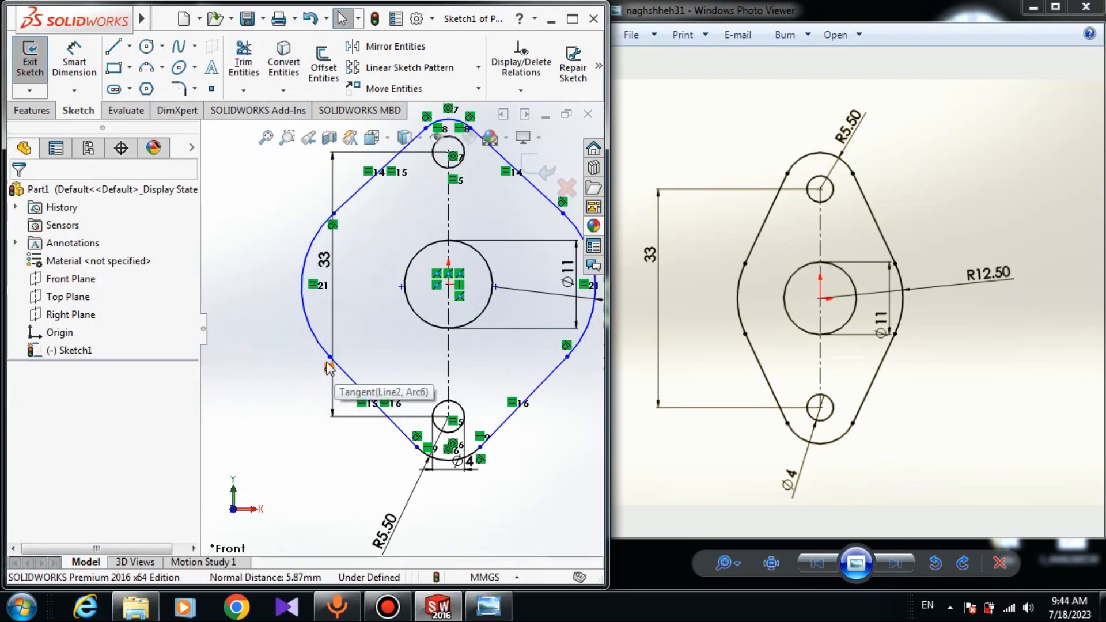
{"action": "left_click_drag", "start_coordinate": [330, 357], "coordinate": [420, 346]}
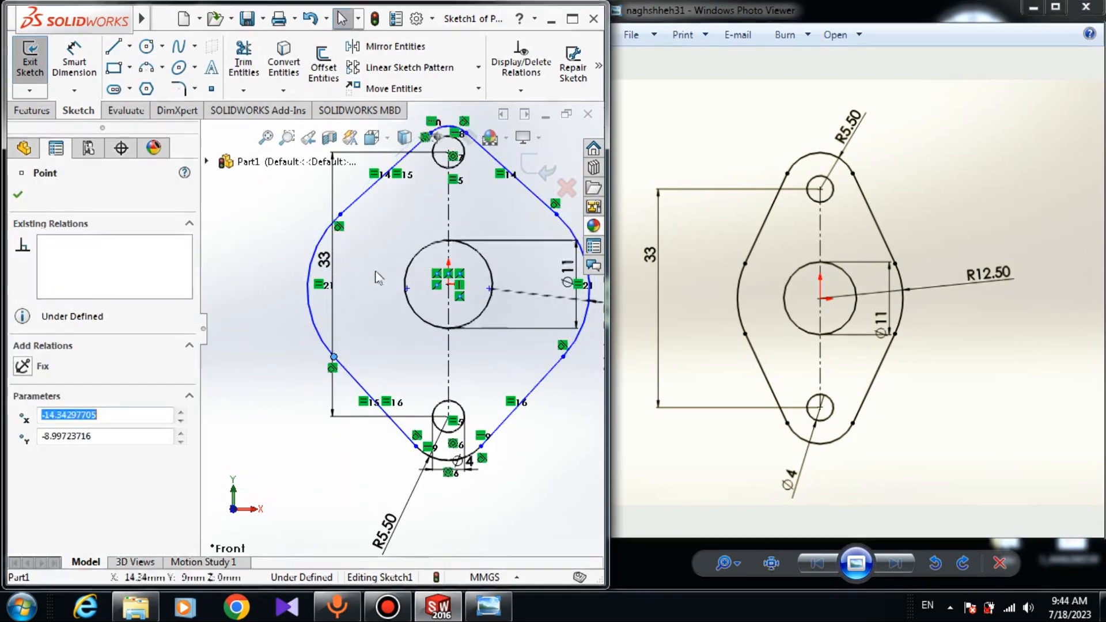
{"action": "left_click", "coordinate": [376, 274]}
{"action": "left_click_drag", "start_coordinate": [341, 218], "coordinate": [382, 269]}
{"action": "scroll", "coordinate": [502, 279], "scroll_direction": "down", "scroll_amount": 4}
{"action": "left_click", "coordinate": [411, 283]}
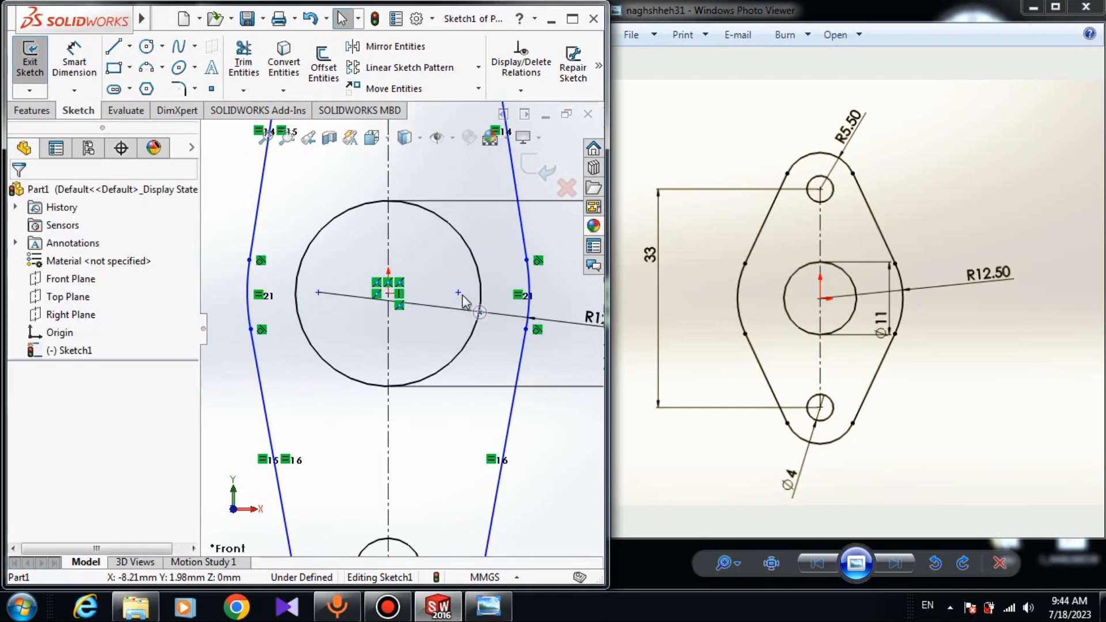
Step: Move the left side arc's centre point close to the vertical centerline
{"action": "mouse_move", "coordinate": [458, 292]}
{"action": "left_mouse_down"}
{"action": "mouse_move", "coordinate": [401, 337]}
{"action": "mouse_move", "coordinate": [385, 301]}
{"action": "left_mouse_up"}
{"action": "scroll", "coordinate": [370, 291], "scroll_direction": "down", "scroll_amount": 2}
{"action": "left_click", "coordinate": [362, 315]}
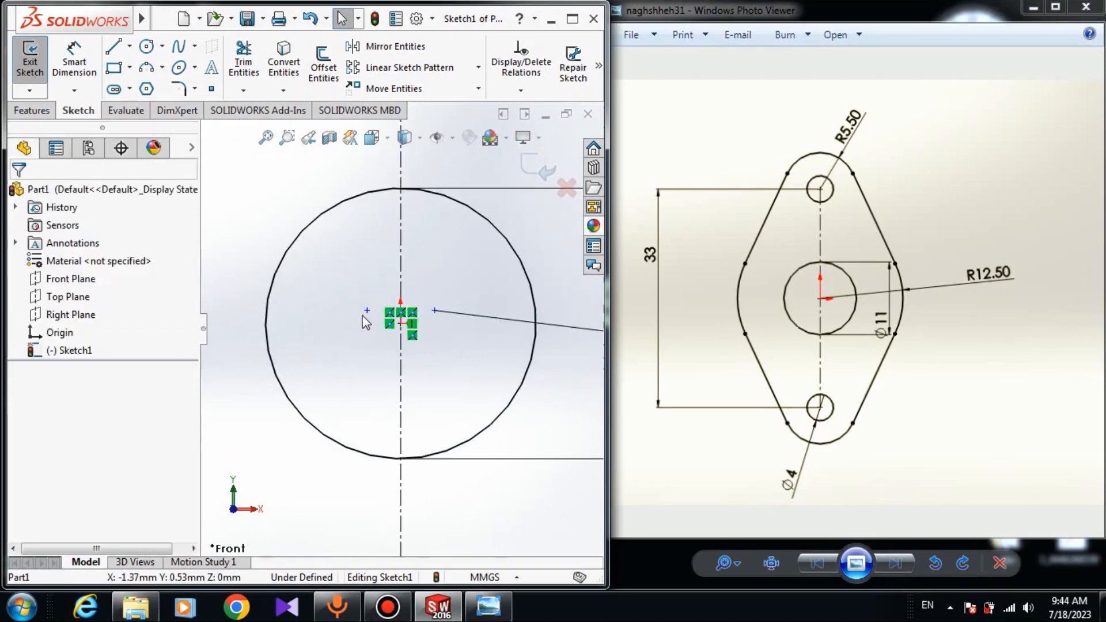
Step: Merge the centre points of the left and right side arcs
{"action": "left_click", "coordinate": [368, 312]}
{"action": "left_click", "coordinate": [434, 311], "text": "ctrl"}
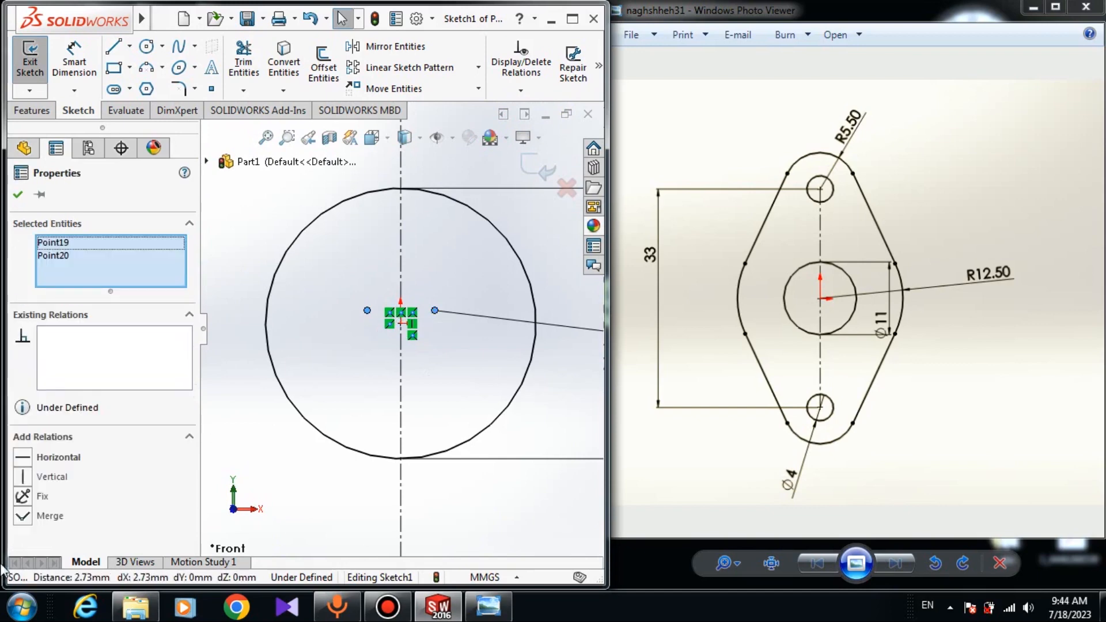
{"action": "left_click", "coordinate": [22, 516]}
{"action": "left_click", "coordinate": [336, 358]}
{"action": "scroll", "coordinate": [375, 341], "scroll_direction": "up", "scroll_amount": 4}
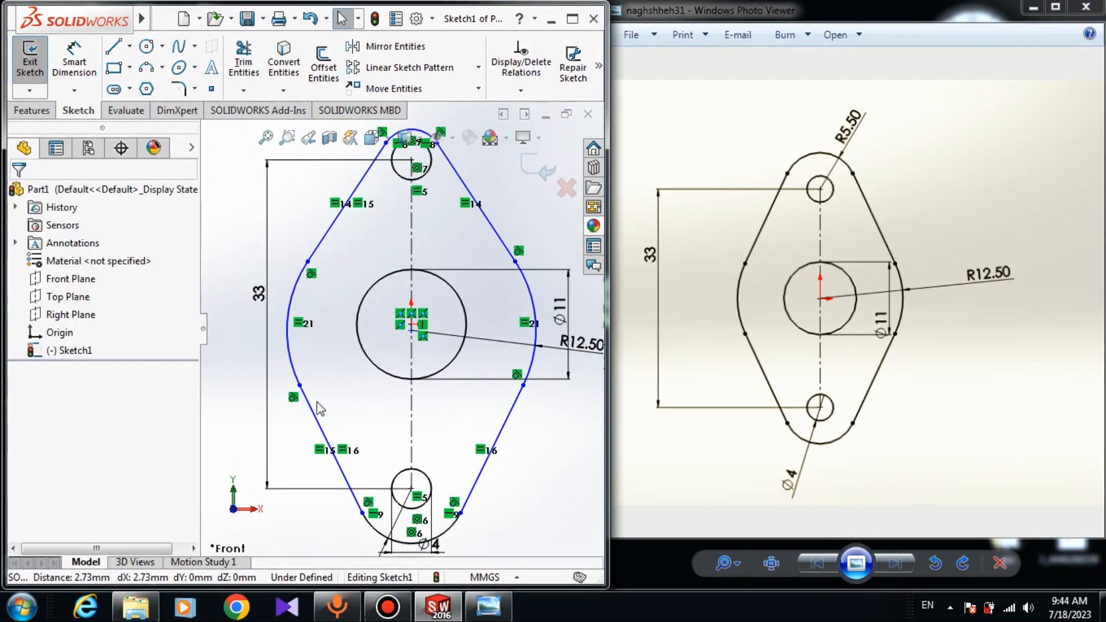
Step: Move the left side arc's lower end point slightly and its upper end point down to about the origin's height, then clear the selection
{"action": "mouse_move", "coordinate": [300, 387]}
{"action": "left_mouse_down"}
{"action": "mouse_move", "coordinate": [304, 415]}
{"action": "mouse_move", "coordinate": [340, 406]}
{"action": "left_mouse_up"}
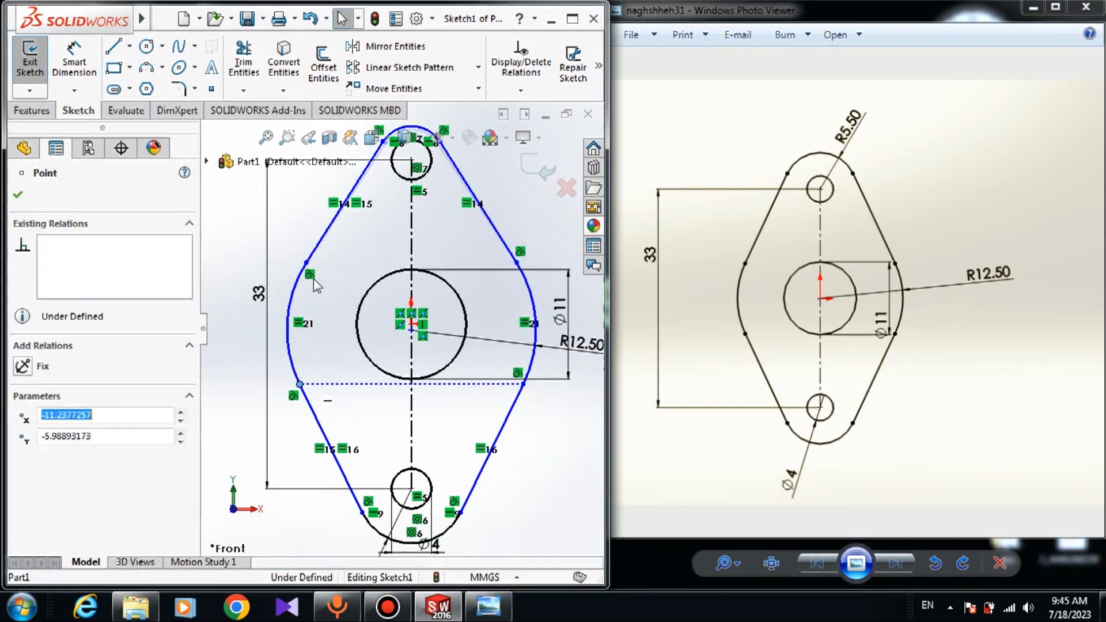
{"action": "left_click_drag", "start_coordinate": [312, 275], "coordinate": [314, 324]}
{"action": "scroll", "coordinate": [328, 315], "scroll_direction": "up", "scroll_amount": 4}
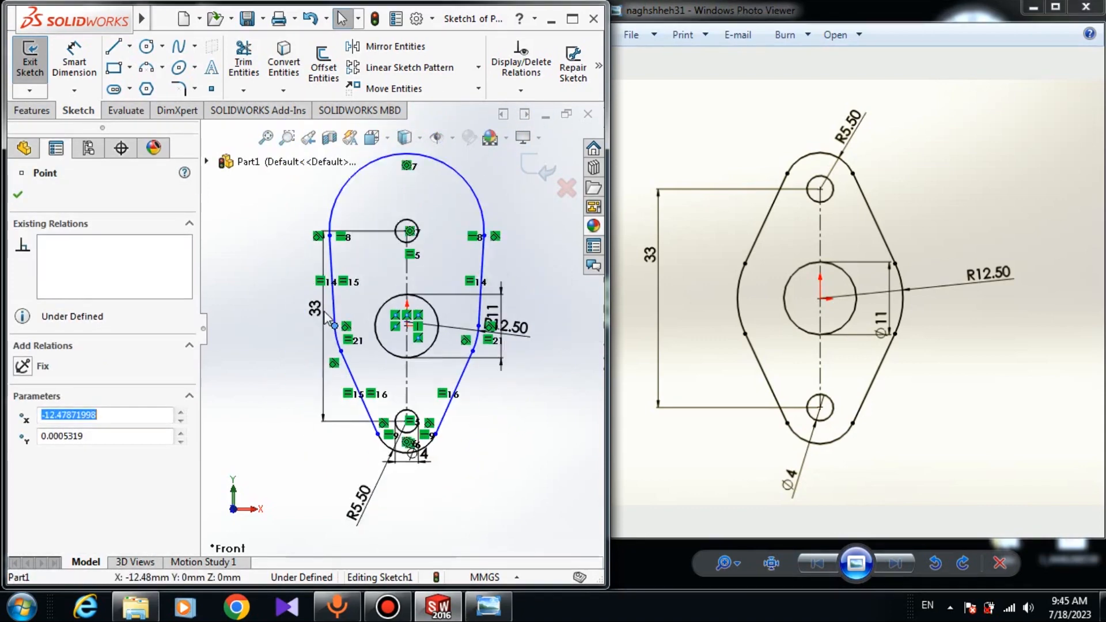
{"action": "scroll", "coordinate": [353, 250], "scroll_direction": "down", "scroll_amount": 2}
{"action": "left_click", "coordinate": [386, 312]}
{"action": "scroll", "coordinate": [401, 321], "scroll_direction": "up", "scroll_amount": 3}
{"action": "scroll", "coordinate": [417, 250], "scroll_direction": "down", "scroll_amount": 3}
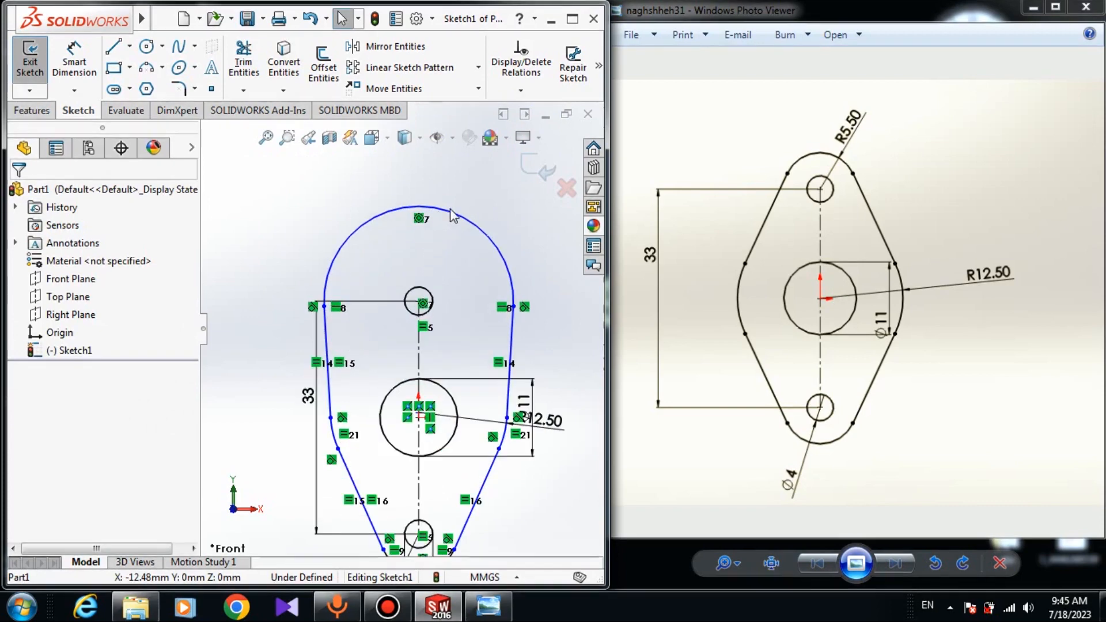
Step: Add an Equal relation between the large upper end arc and the R5.5 lower end arc, and clear the selection
{"action": "left_click", "coordinate": [449, 221]}
{"action": "scroll", "coordinate": [402, 323], "scroll_direction": "up", "scroll_amount": 1}
{"action": "left_click", "coordinate": [385, 359]}
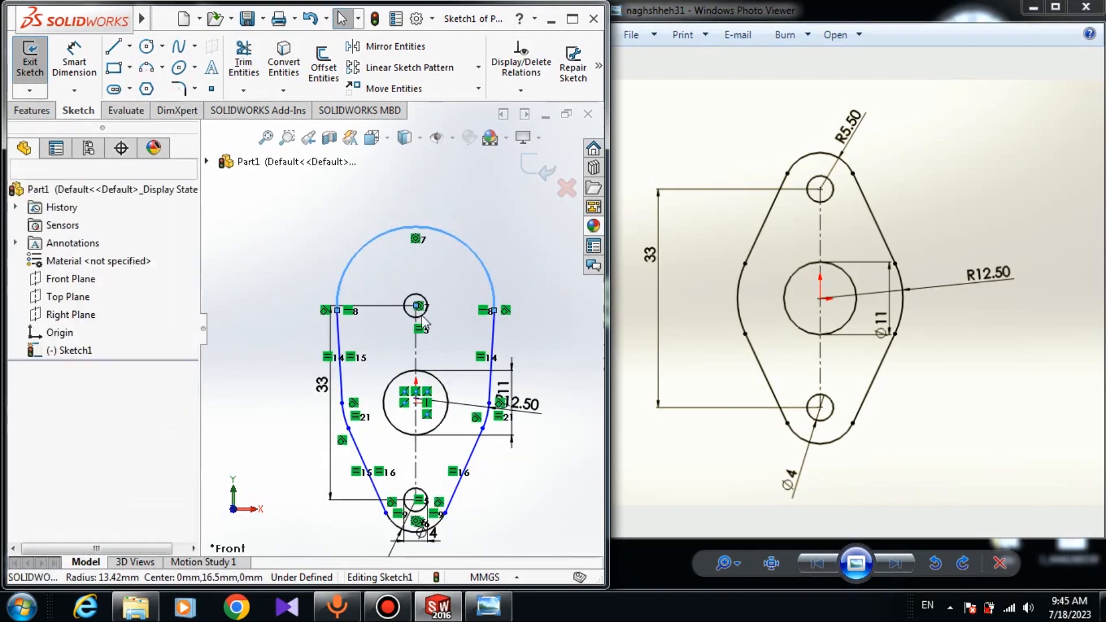
{"action": "left_click", "coordinate": [461, 245]}
{"action": "scroll", "coordinate": [420, 382], "scroll_direction": "down", "scroll_amount": 3}
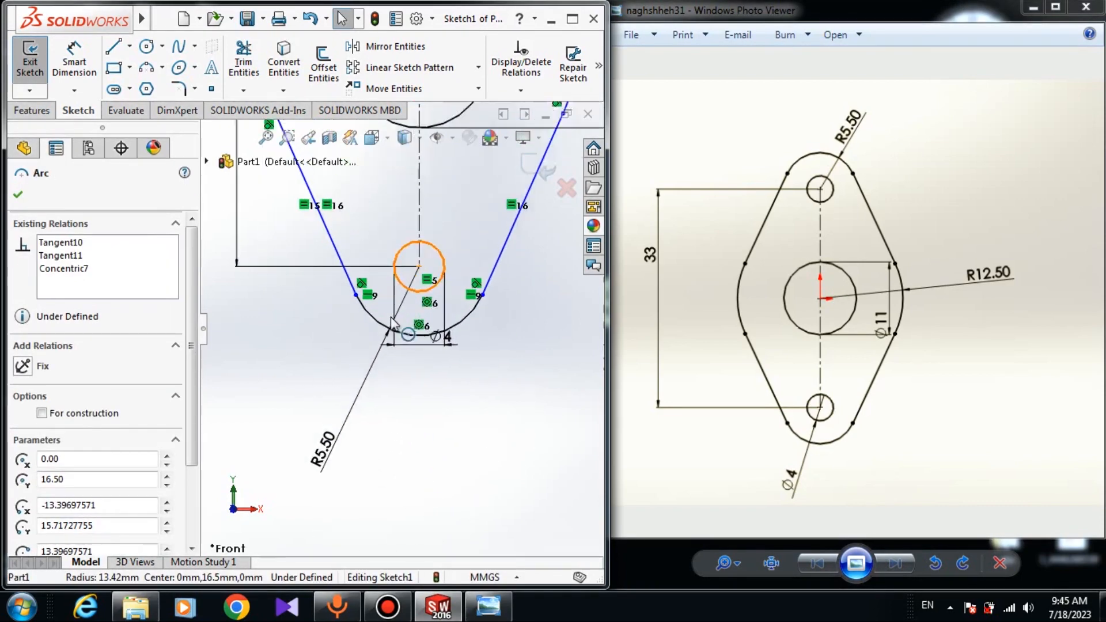
{"action": "left_click", "coordinate": [367, 318], "text": "ctrl"}
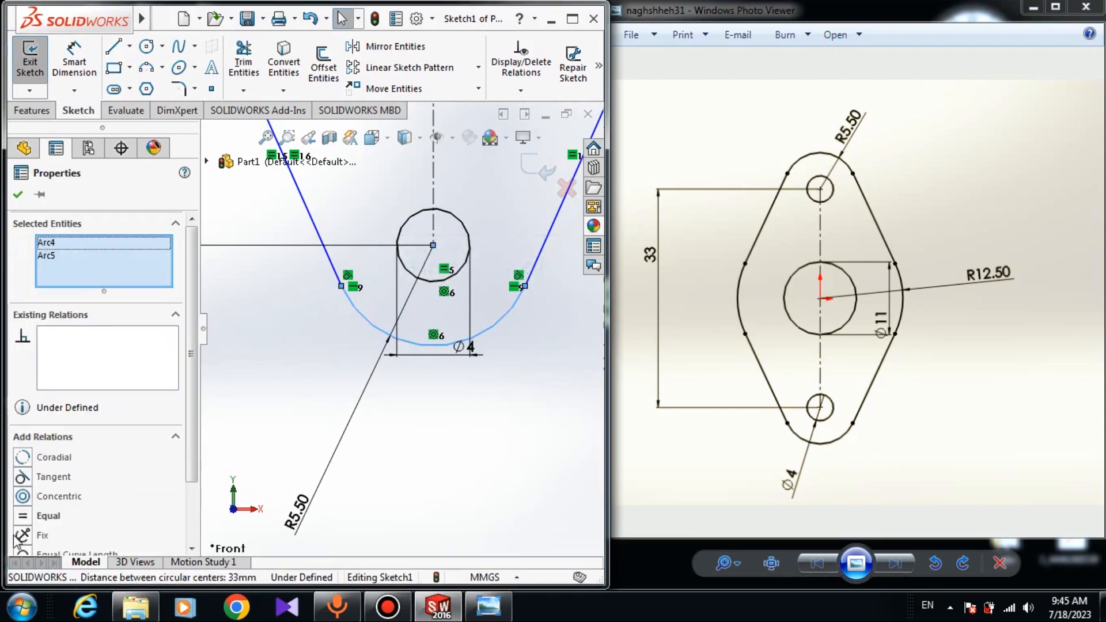
{"action": "left_click", "coordinate": [22, 516]}
{"action": "left_click", "coordinate": [371, 379]}
{"action": "scroll", "coordinate": [377, 383], "scroll_direction": "up", "scroll_amount": 5}
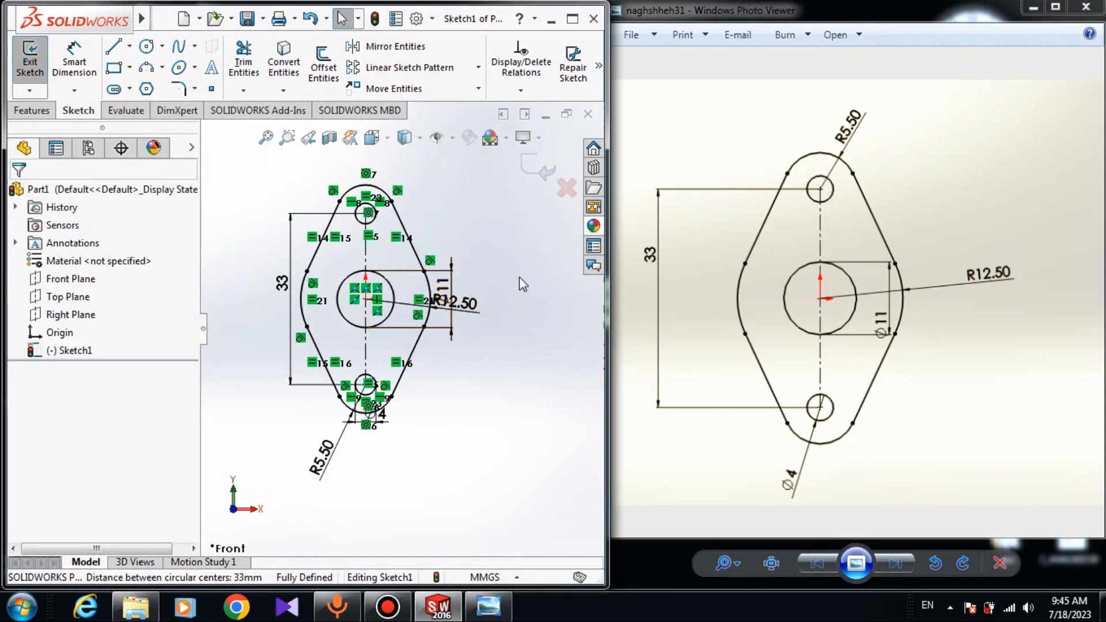
Step: Maximize the sketch window, examine the flange outline and relations, and try to move the lower end arc's right end point
{"action": "scroll", "coordinate": [380, 416], "scroll_direction": "down", "scroll_amount": 3}
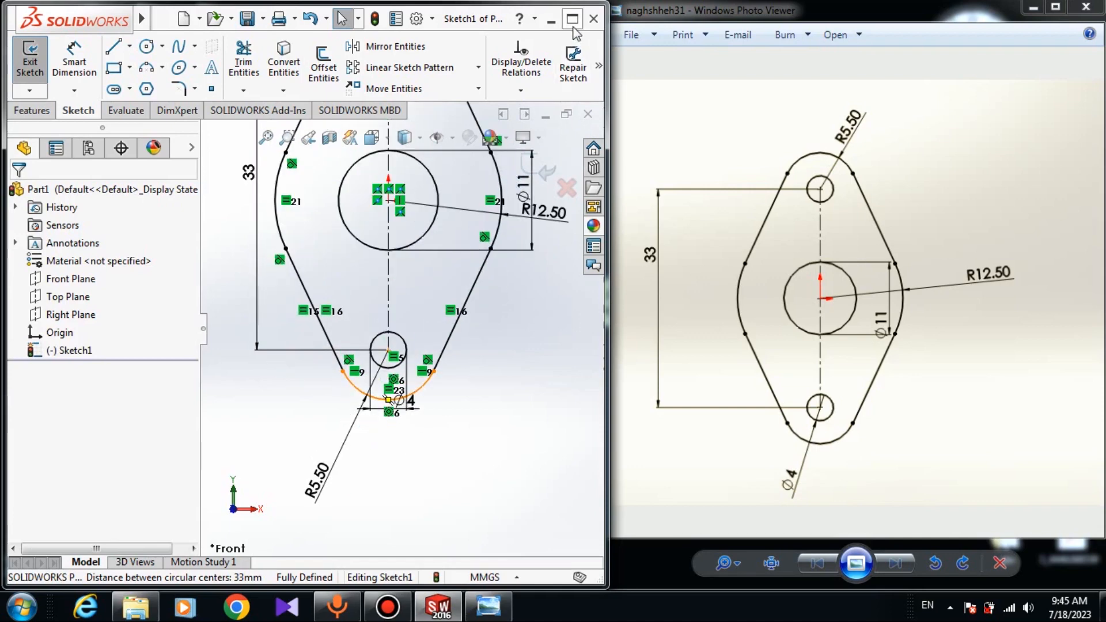
{"action": "left_click", "coordinate": [571, 19]}
{"action": "scroll", "coordinate": [677, 315], "scroll_direction": "down", "scroll_amount": 4}
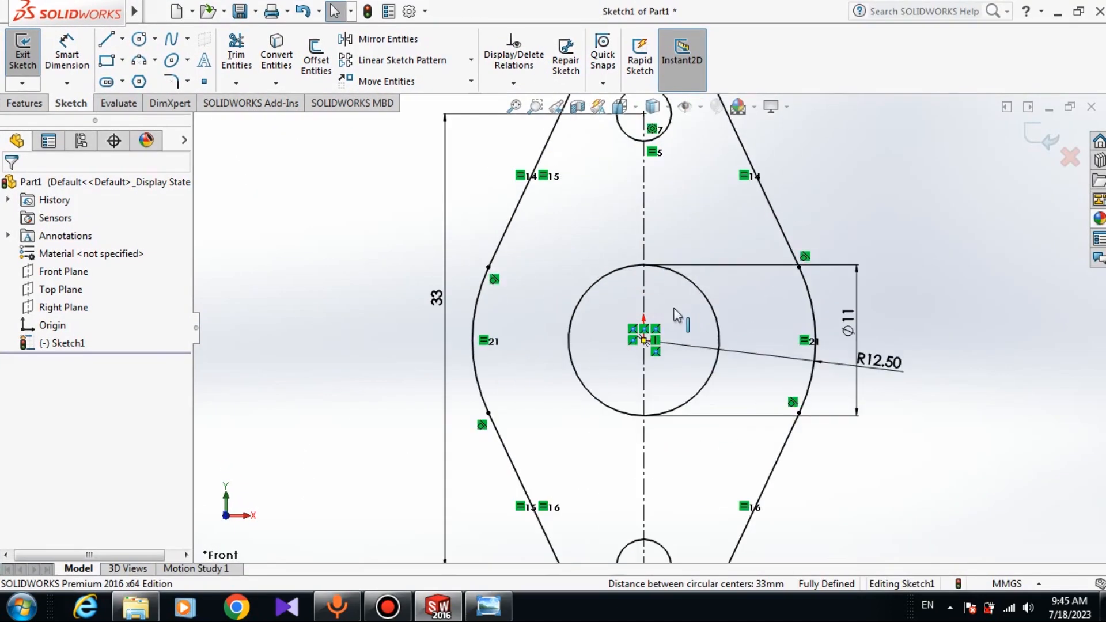
{"action": "scroll", "coordinate": [708, 332], "scroll_direction": "up", "scroll_amount": 3}
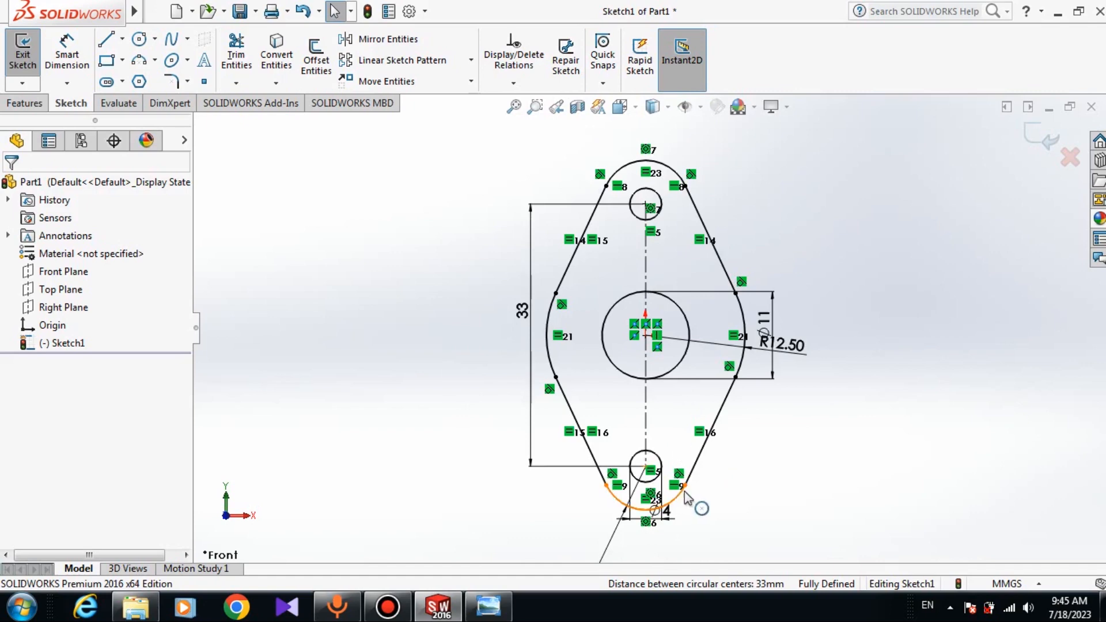
{"action": "left_click_drag", "start_coordinate": [684, 486], "coordinate": [867, 337]}
{"action": "left_click", "coordinate": [867, 337]}
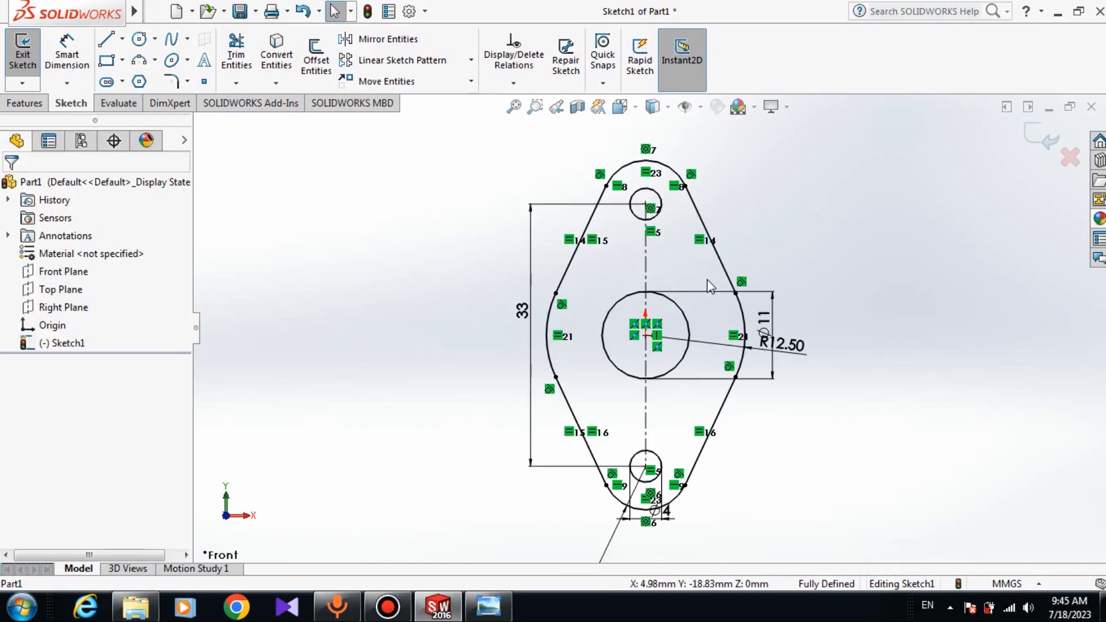
{"action": "scroll", "coordinate": [656, 306], "scroll_direction": "down", "scroll_amount": 3}
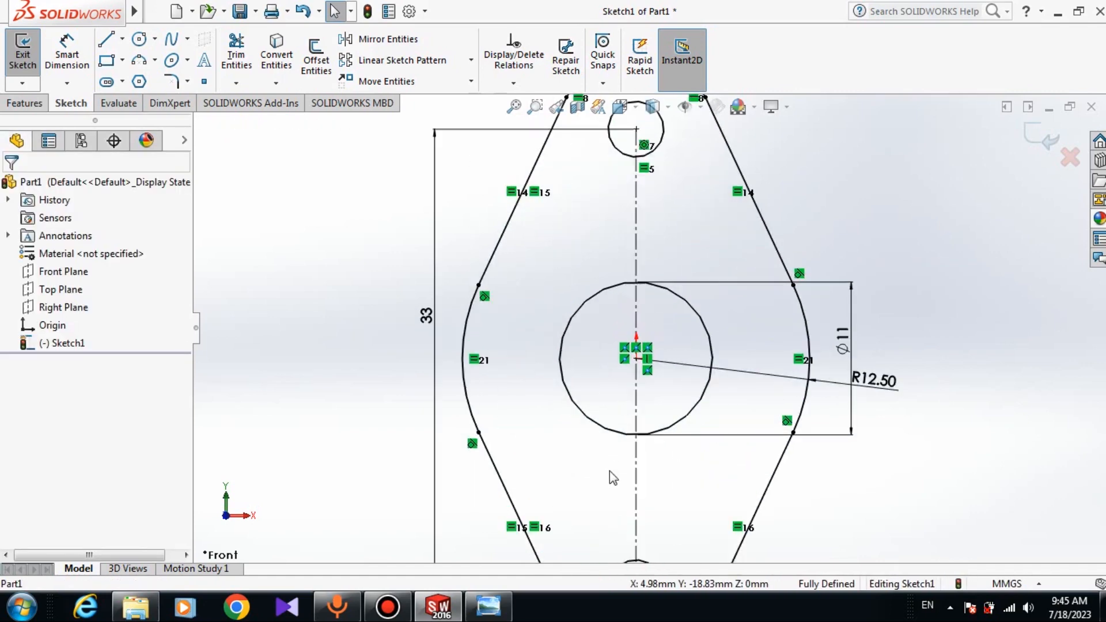
{"action": "scroll", "coordinate": [657, 377], "scroll_direction": "down", "scroll_amount": 2}
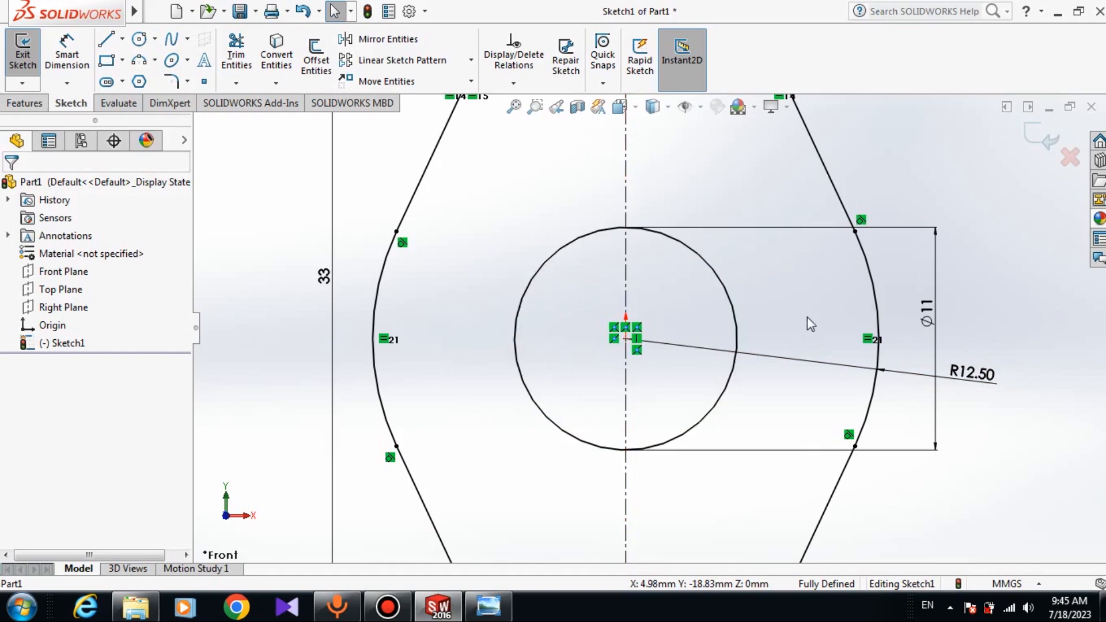
{"action": "scroll", "coordinate": [672, 376], "scroll_direction": "up", "scroll_amount": 5}
Step: Restore the sketch window to its half-screen size and minimize the reference drawing's viewer window
{"action": "left_click", "coordinate": [1078, 11]}
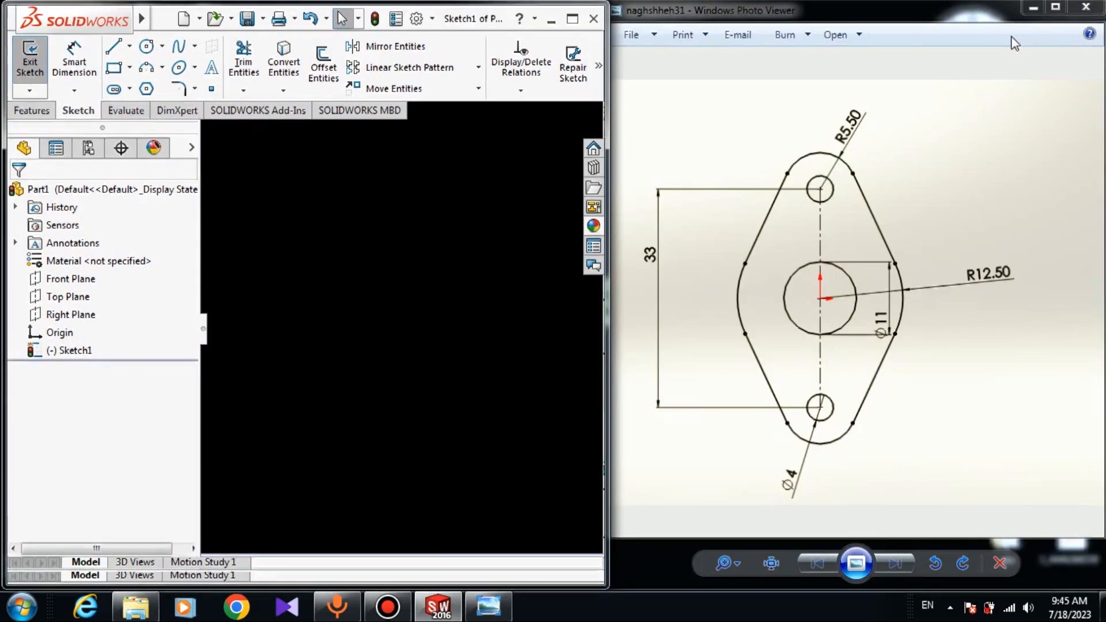
{"action": "left_click", "coordinate": [1033, 8]}
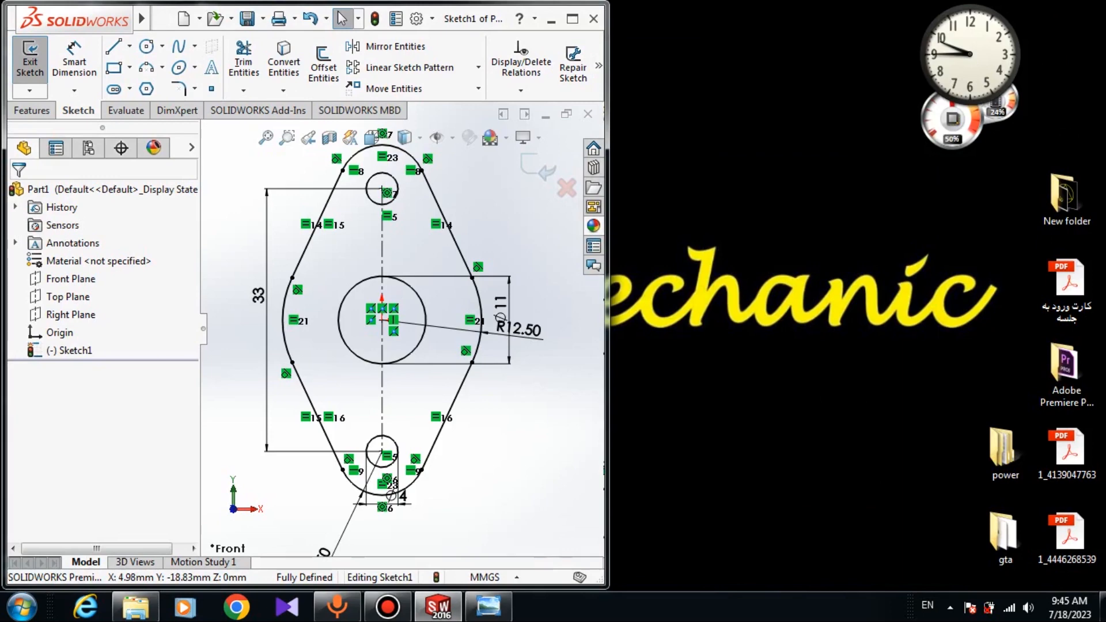